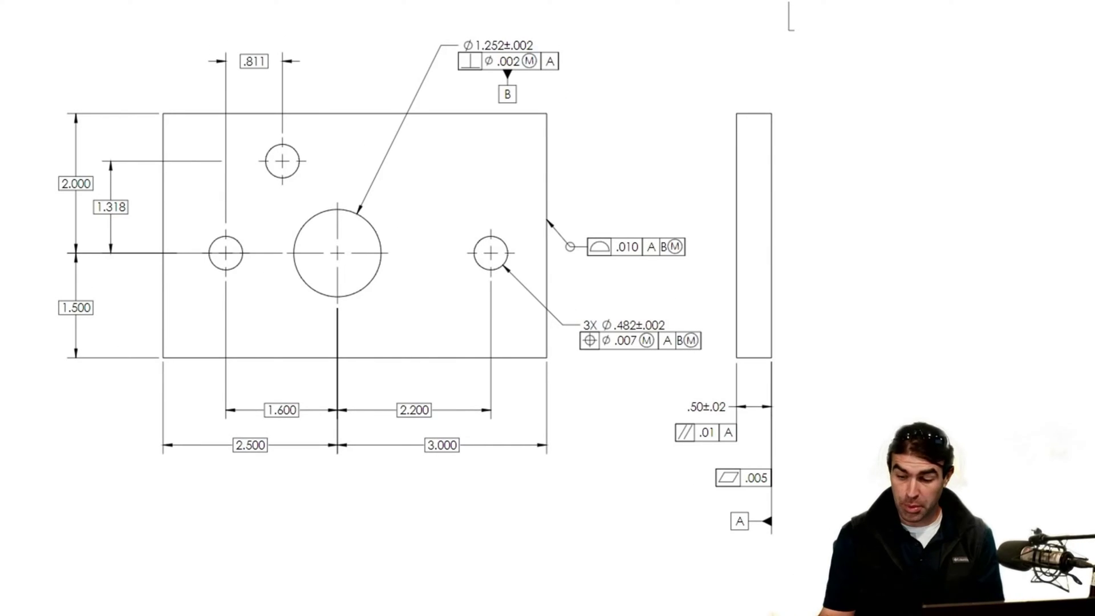
Try red ink around the datum A box, then erase all ink from the slide.
{"action": "left_click", "coordinate": [54, 610]}
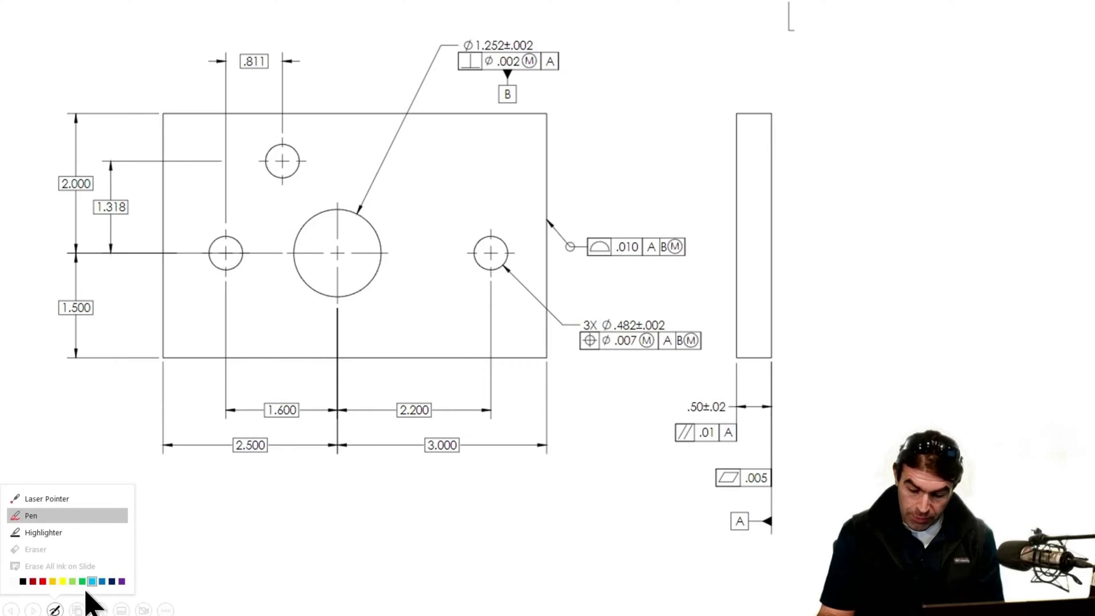
{"action": "left_click", "coordinate": [43, 581]}
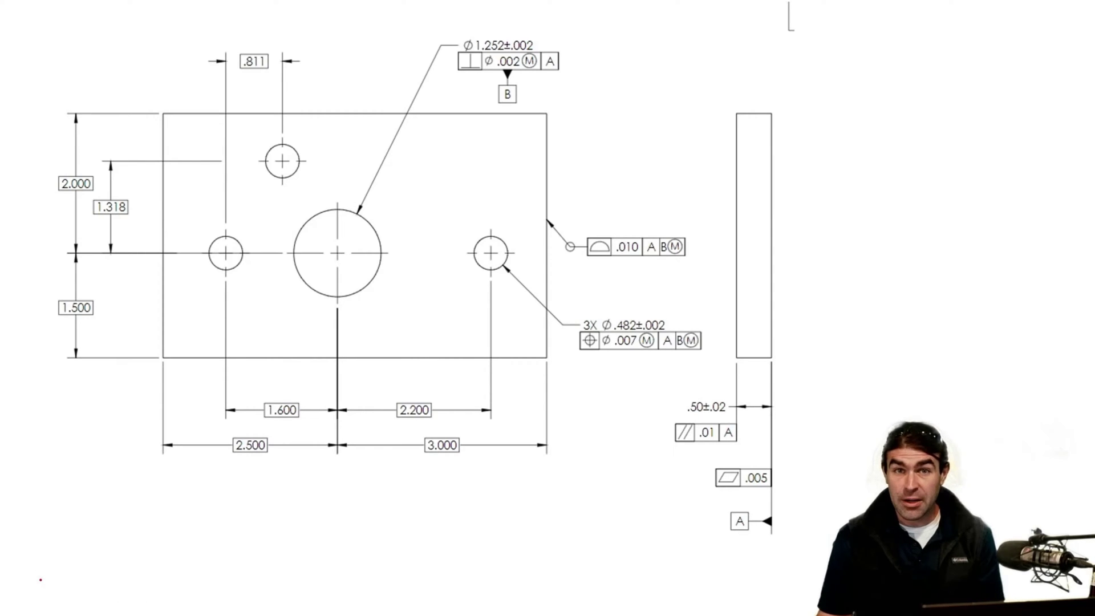
{"action": "left_click_drag", "start_coordinate": [698, 524], "coordinate": [725, 502]}
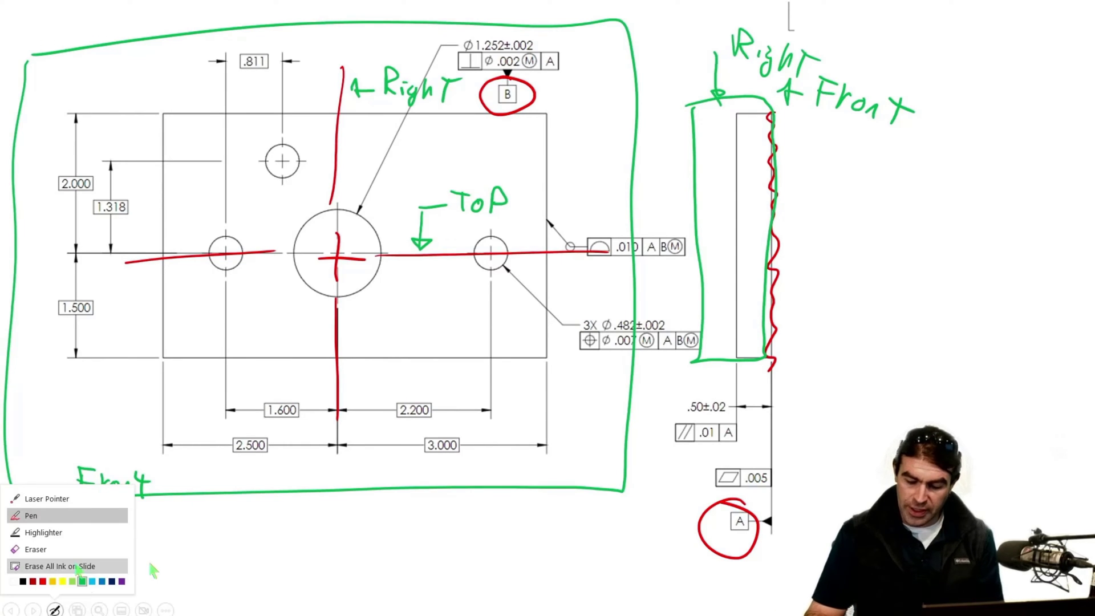
{"action": "left_click", "coordinate": [79, 567]}
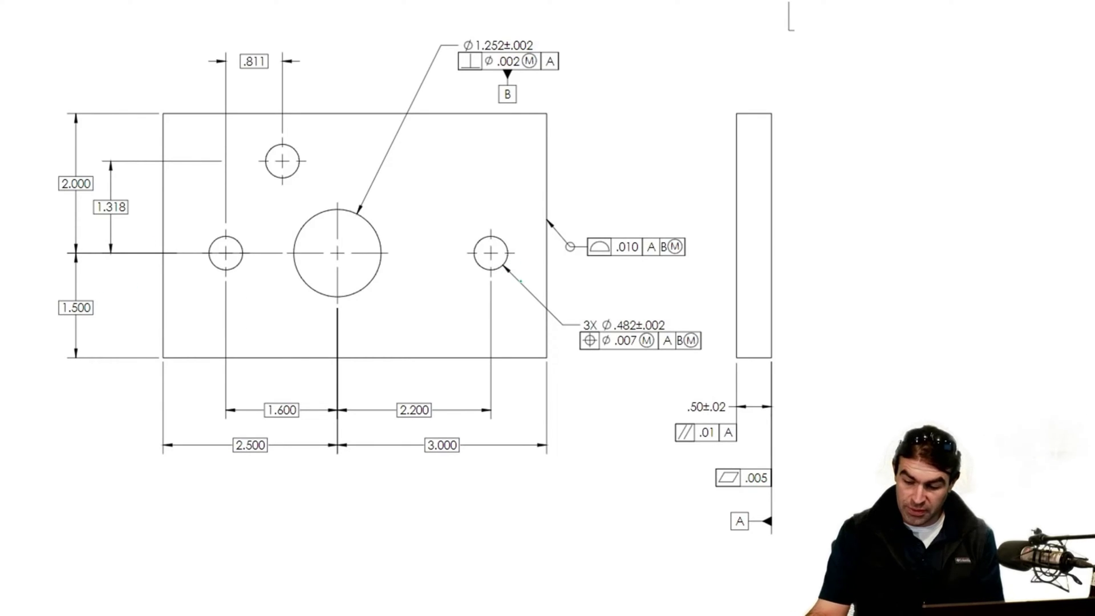
In green ink, circle 2.200, 3.000, 2.500, 1.500, 1.318 and 2.000, and point an arrow at the right hole.
{"action": "left_click_drag", "start_coordinate": [422, 382], "coordinate": [418, 393]}
{"action": "mouse_move", "coordinate": [507, 205]}
{"action": "left_mouse_down"}
{"action": "mouse_move", "coordinate": [497, 235]}
{"action": "mouse_move", "coordinate": [512, 232]}
{"action": "left_mouse_up"}
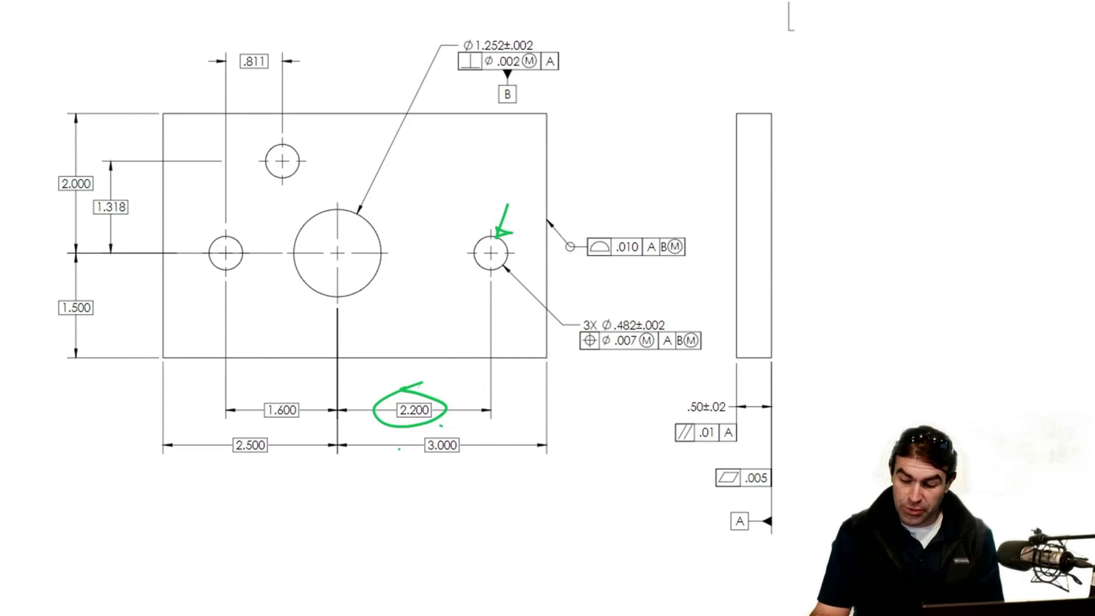
{"action": "left_click_drag", "start_coordinate": [440, 425], "coordinate": [423, 428]}
{"action": "mouse_move", "coordinate": [263, 425]}
{"action": "left_mouse_down"}
{"action": "mouse_move", "coordinate": [231, 477]}
{"action": "mouse_move", "coordinate": [271, 449]}
{"action": "left_mouse_up"}
{"action": "mouse_move", "coordinate": [86, 283]}
{"action": "left_mouse_down"}
{"action": "mouse_move", "coordinate": [67, 289]}
{"action": "mouse_move", "coordinate": [68, 302]}
{"action": "left_mouse_up"}
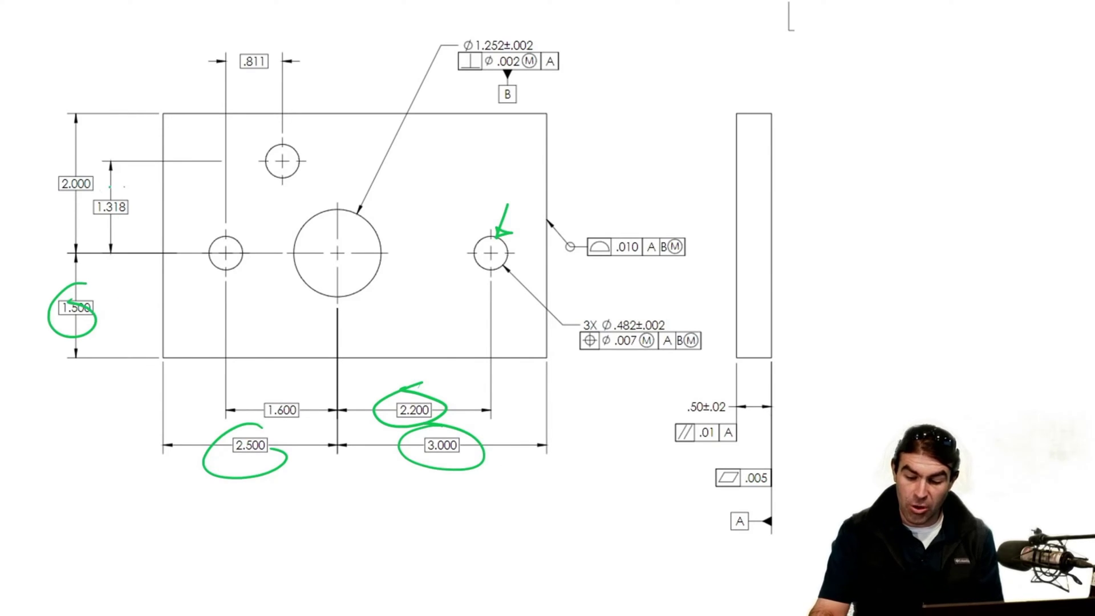
{"action": "left_click_drag", "start_coordinate": [124, 186], "coordinate": [133, 197]}
{"action": "left_click_drag", "start_coordinate": [80, 149], "coordinate": [60, 151]}
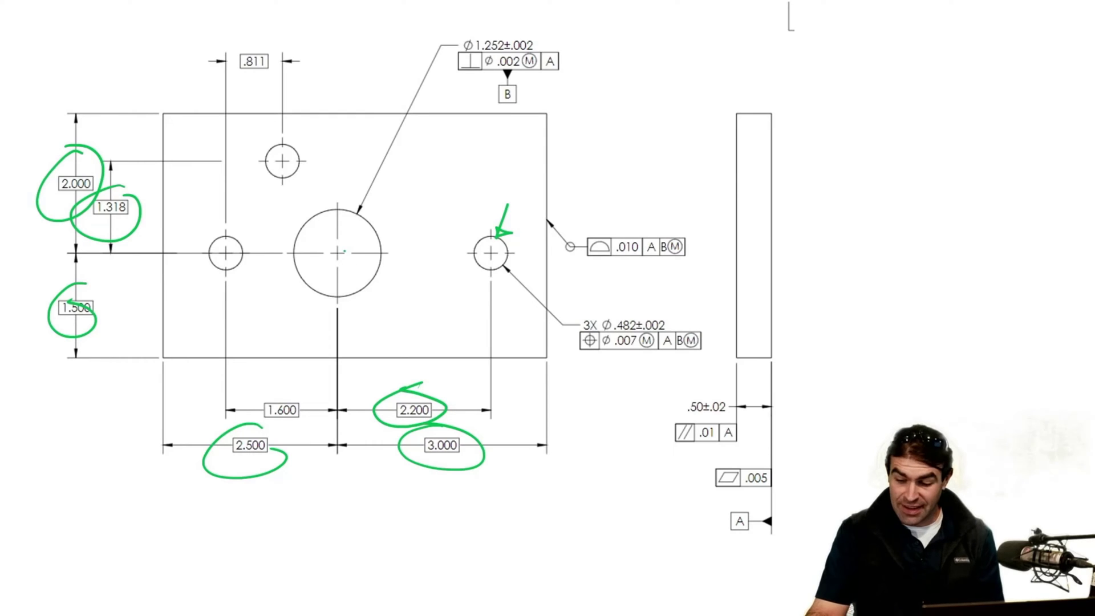
Cross the large hole's centre, circle .811 and tick the .010 profile frame.
{"action": "mouse_move", "coordinate": [343, 241]}
{"action": "left_mouse_down"}
{"action": "mouse_move", "coordinate": [340, 266]}
{"action": "mouse_move", "coordinate": [355, 257]}
{"action": "left_mouse_up"}
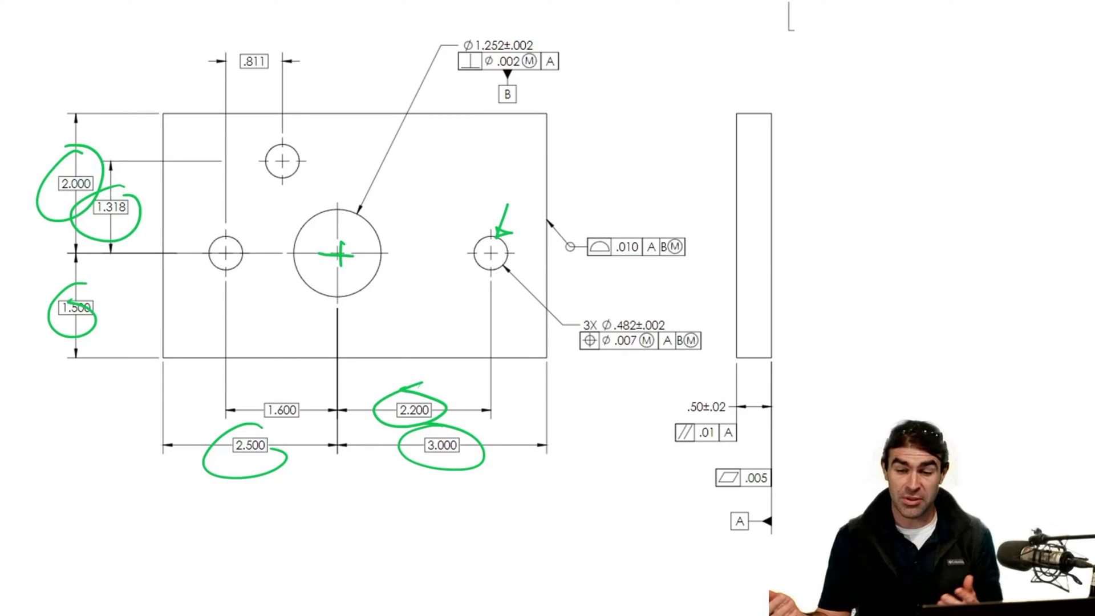
{"action": "left_click_drag", "start_coordinate": [266, 41], "coordinate": [261, 51]}
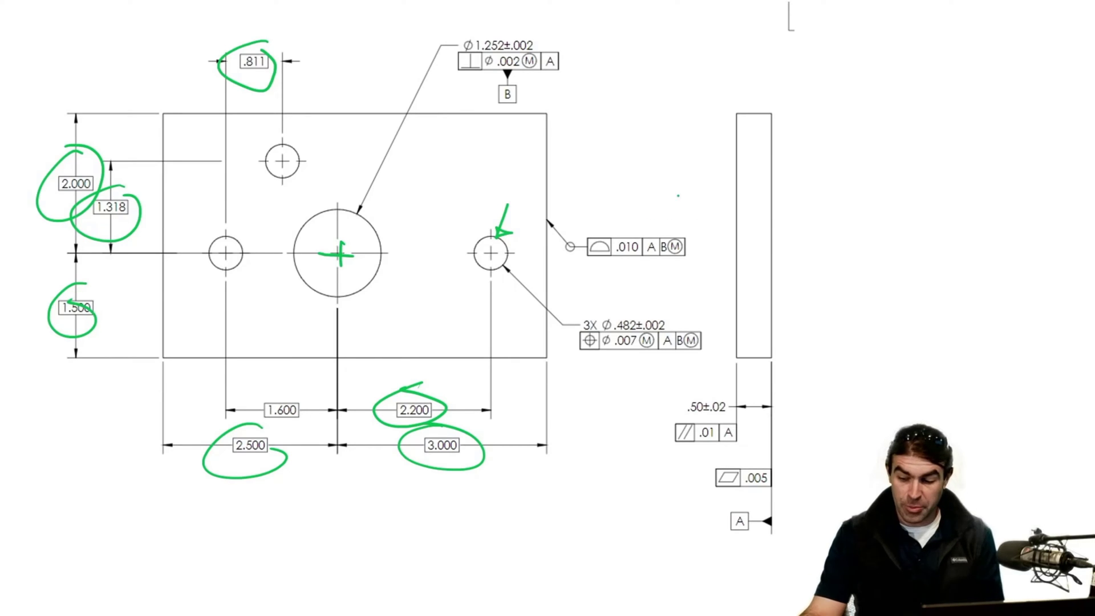
{"action": "left_click_drag", "start_coordinate": [668, 206], "coordinate": [697, 173]}
{"action": "left_click_drag", "start_coordinate": [702, 214], "coordinate": [676, 223]}
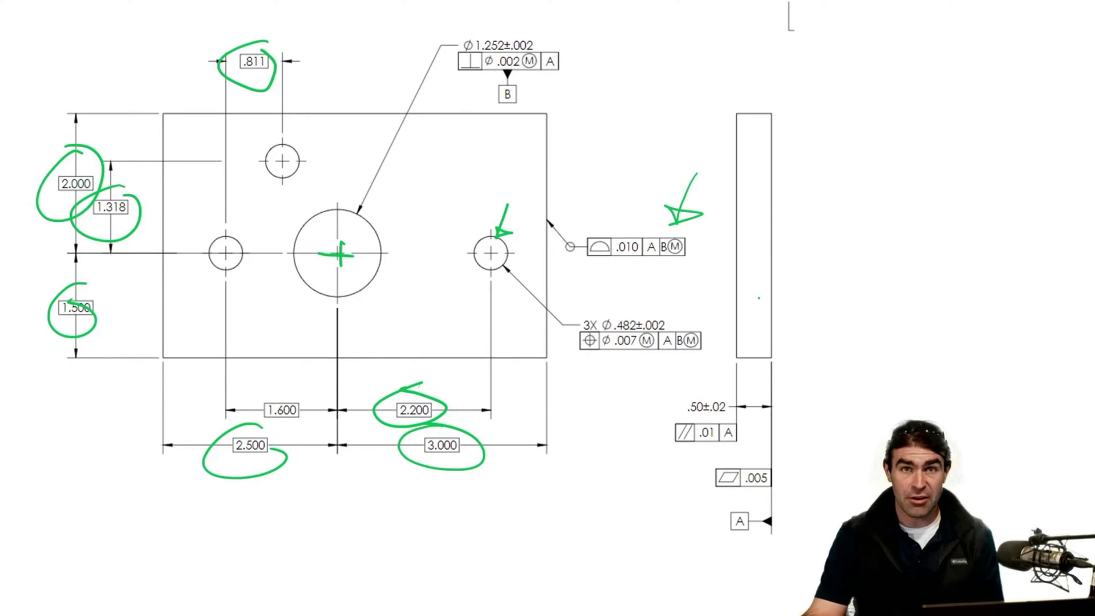
{"action": "left_click_drag", "start_coordinate": [568, 219], "coordinate": [590, 203]}
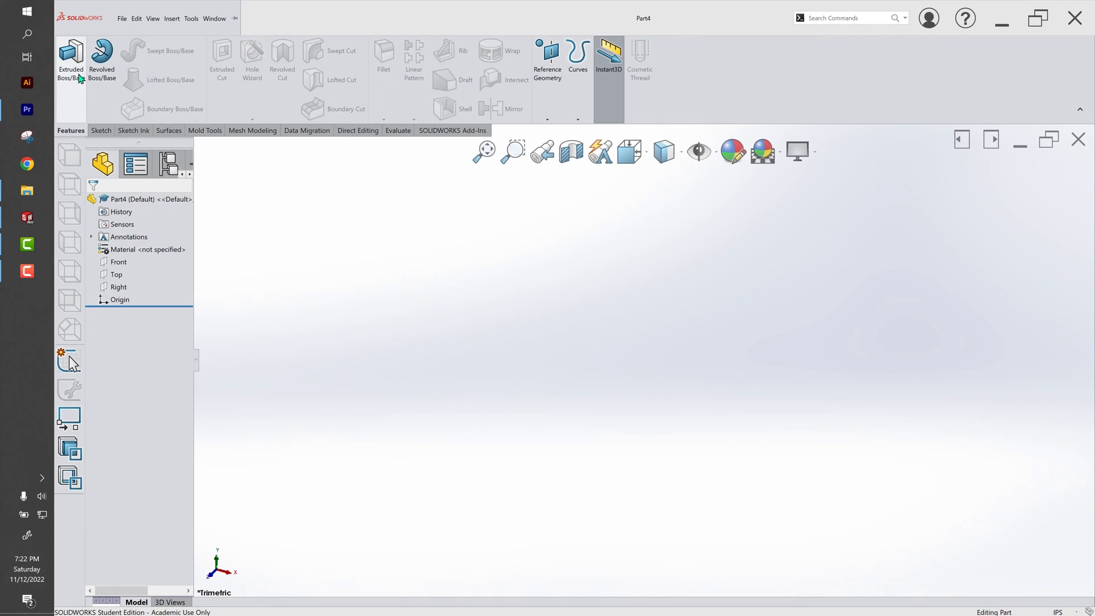
Start an extruded boss sketch on the Front plane with a circle centred at the origin.
{"action": "left_click", "coordinate": [72, 57]}
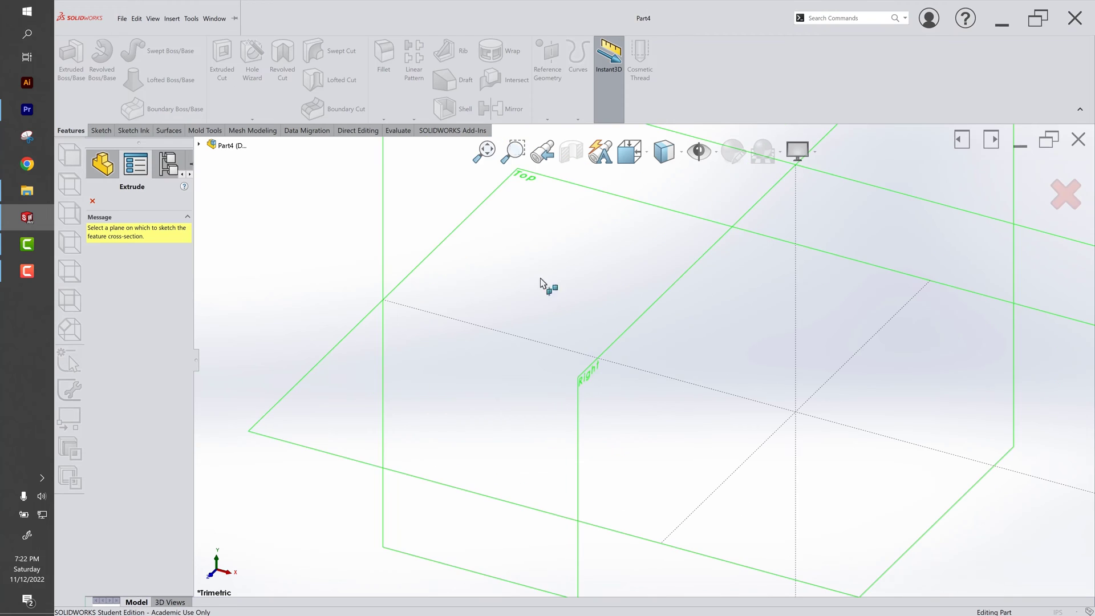
{"action": "left_click", "coordinate": [475, 217]}
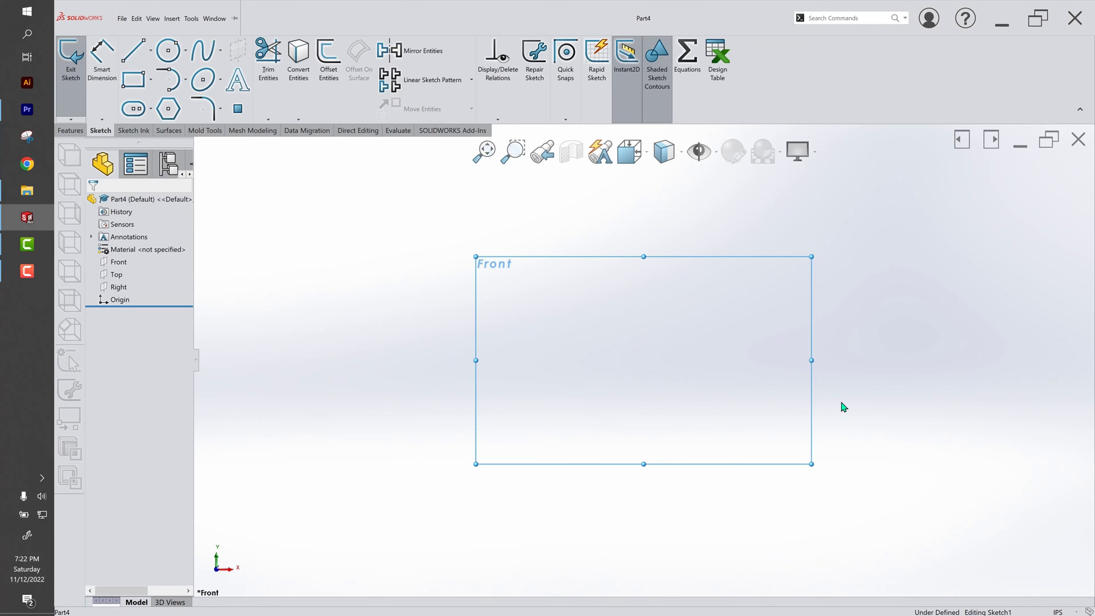
{"action": "left_click", "coordinate": [168, 50]}
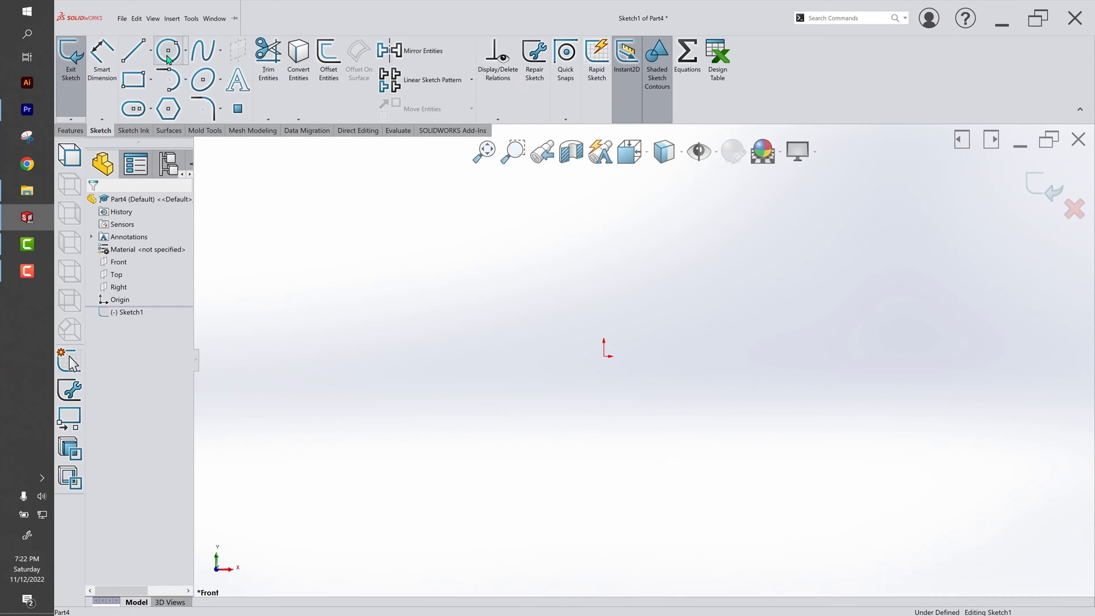
{"action": "left_click", "coordinate": [603, 356]}
{"action": "left_click", "coordinate": [556, 333]}
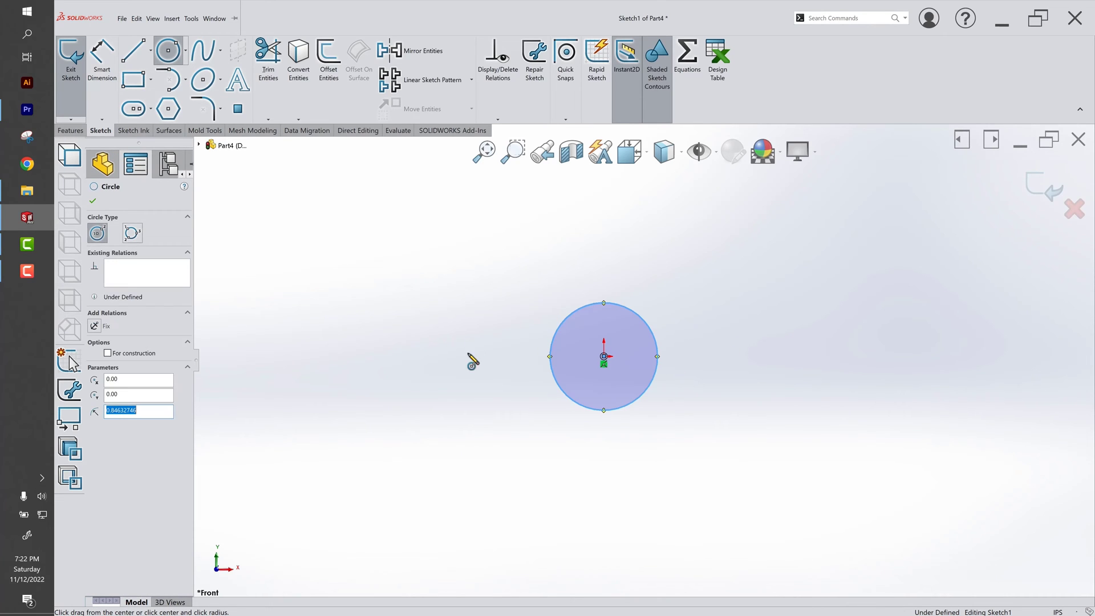
Draw a corner rectangle enclosing the circle and return to selecting.
{"action": "left_click", "coordinate": [134, 79]}
{"action": "left_click_drag", "start_coordinate": [398, 183], "coordinate": [878, 511]}
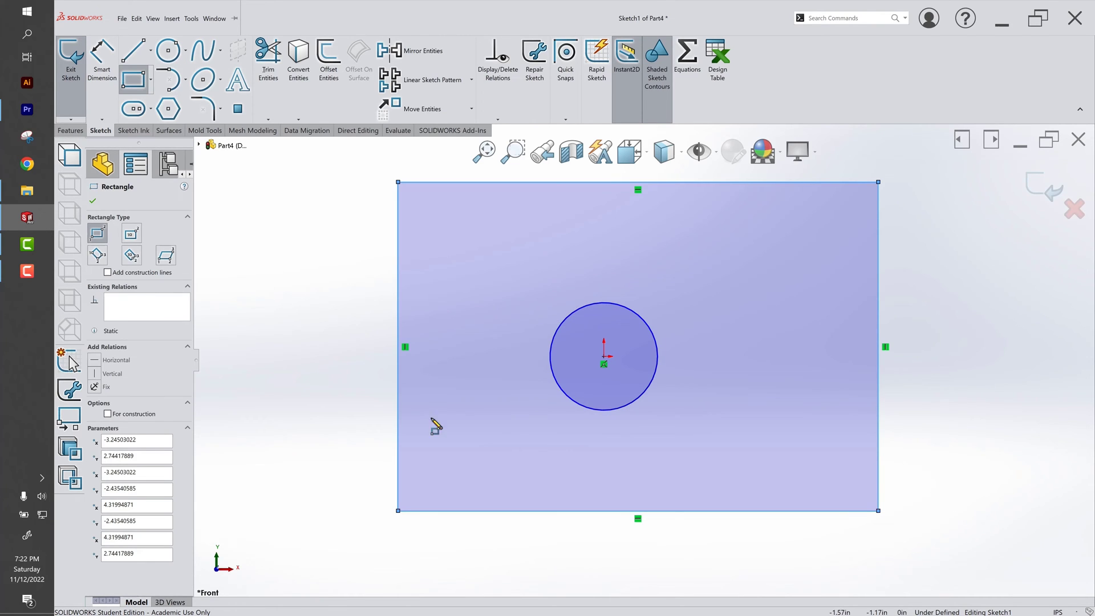
{"action": "right_click", "coordinate": [335, 383]}
{"action": "left_click", "coordinate": [355, 386]}
{"action": "scroll", "coordinate": [706, 362], "scroll_direction": "down", "scroll_amount": 1}
{"action": "scroll", "coordinate": [679, 370], "scroll_direction": "up", "scroll_amount": 1}
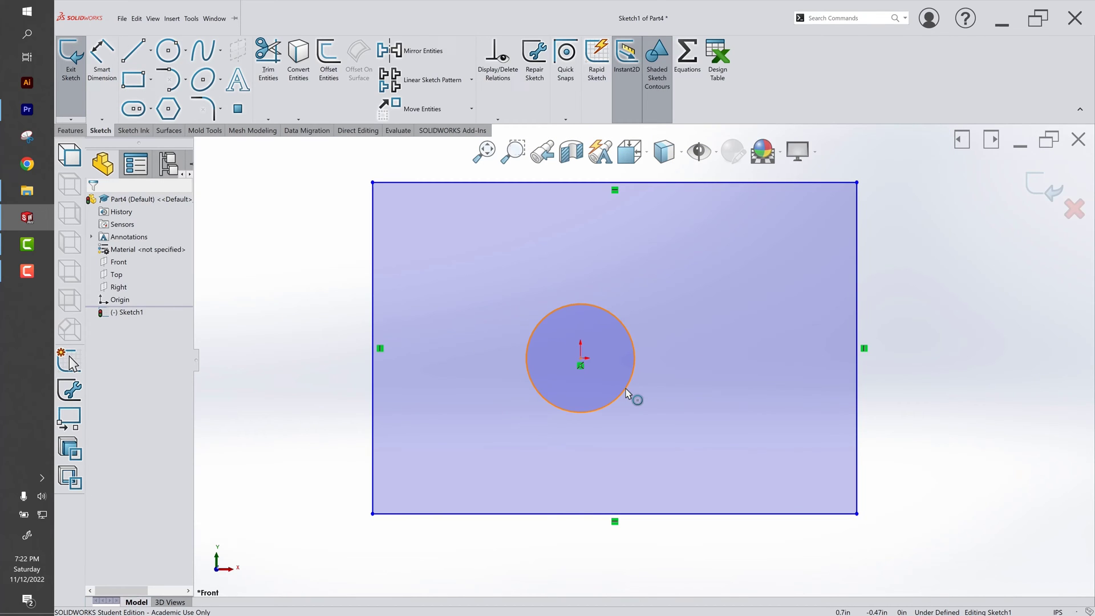
{"action": "scroll", "coordinate": [575, 378], "scroll_direction": "down", "scroll_amount": 1}
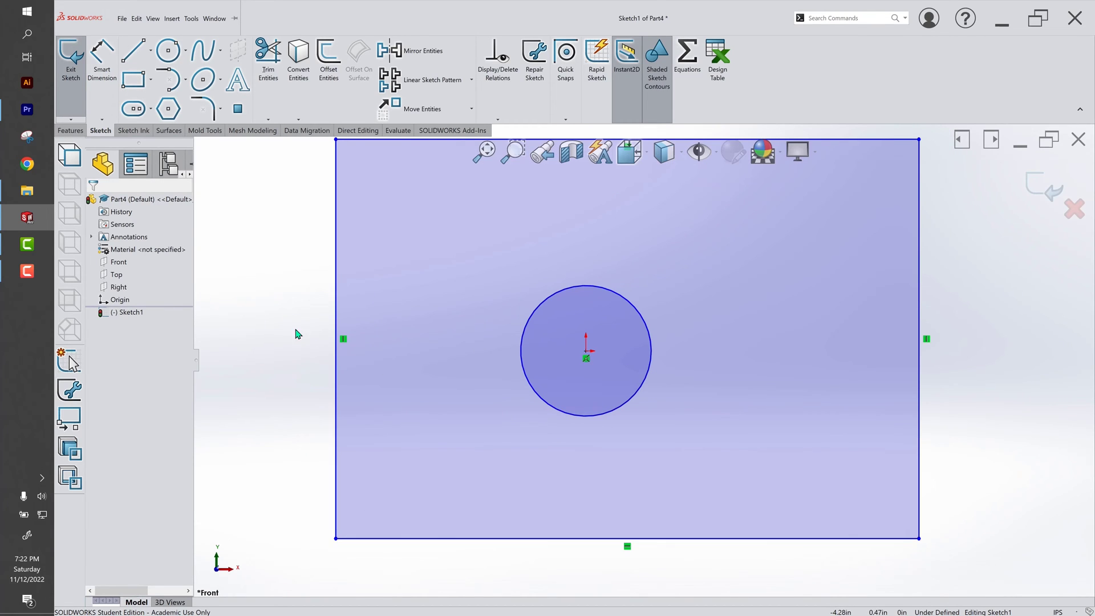
{"action": "scroll", "coordinate": [320, 345], "scroll_direction": "up", "scroll_amount": 1}
{"action": "scroll", "coordinate": [628, 362], "scroll_direction": "down", "scroll_amount": 1}
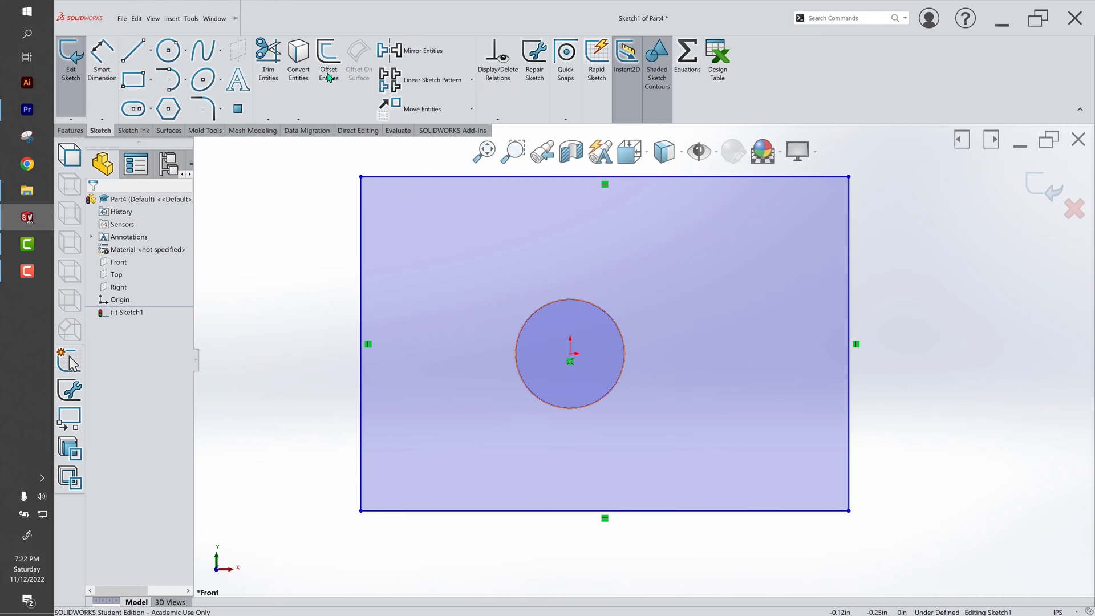
{"action": "left_click", "coordinate": [102, 57]}
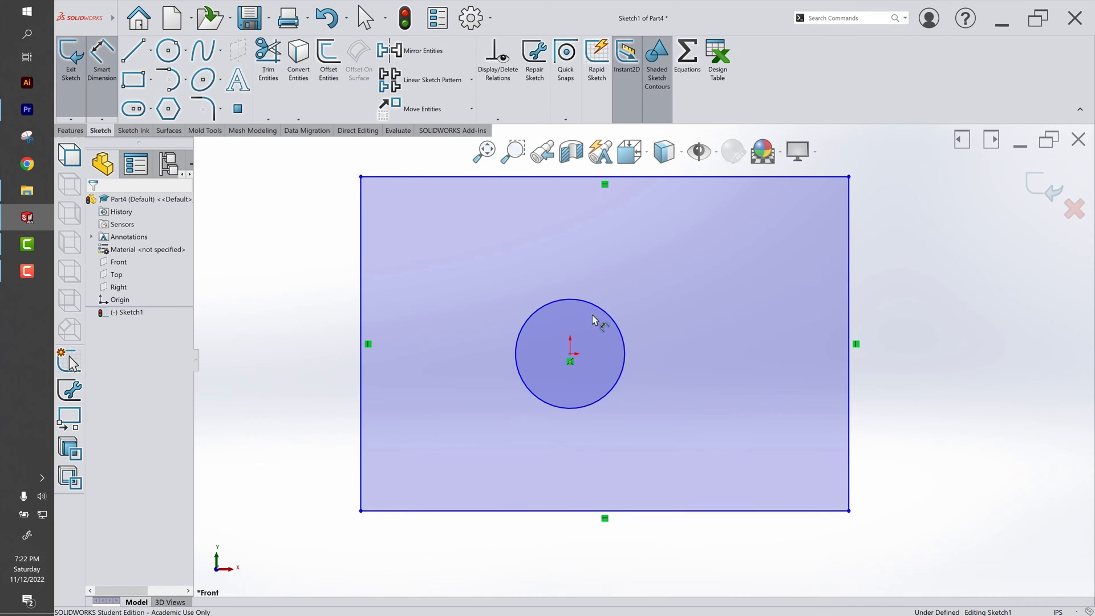
Dimension the circle's diameter as 1.252 with .123 precision and symmetric ±.002 tolerance.
{"action": "left_click", "coordinate": [618, 328]}
{"action": "scroll", "coordinate": [644, 342], "scroll_direction": "up", "scroll_amount": 1}
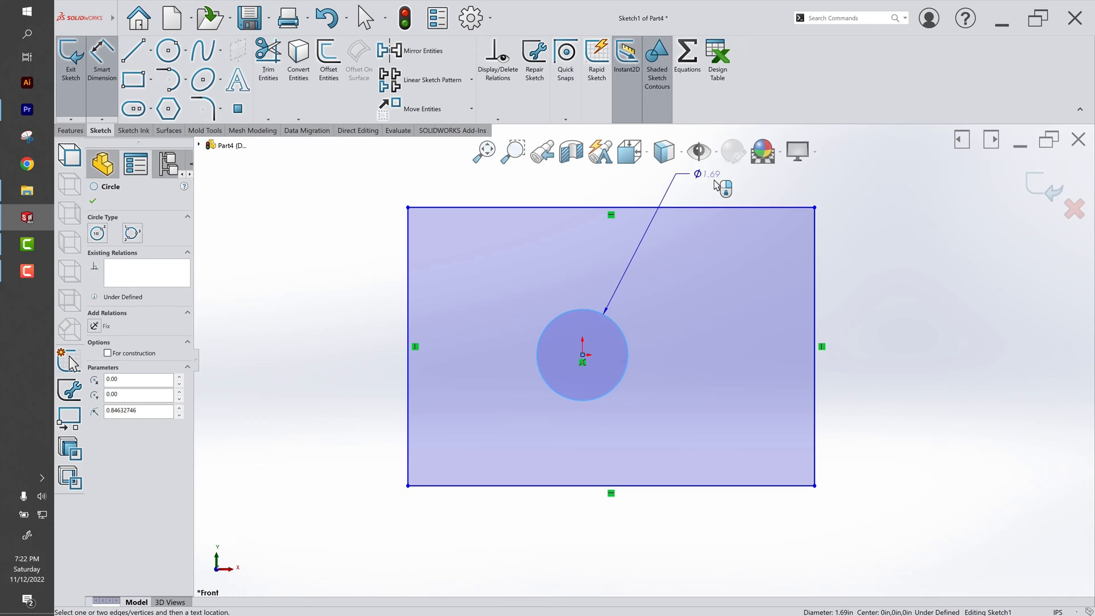
{"action": "left_click", "coordinate": [716, 185]}
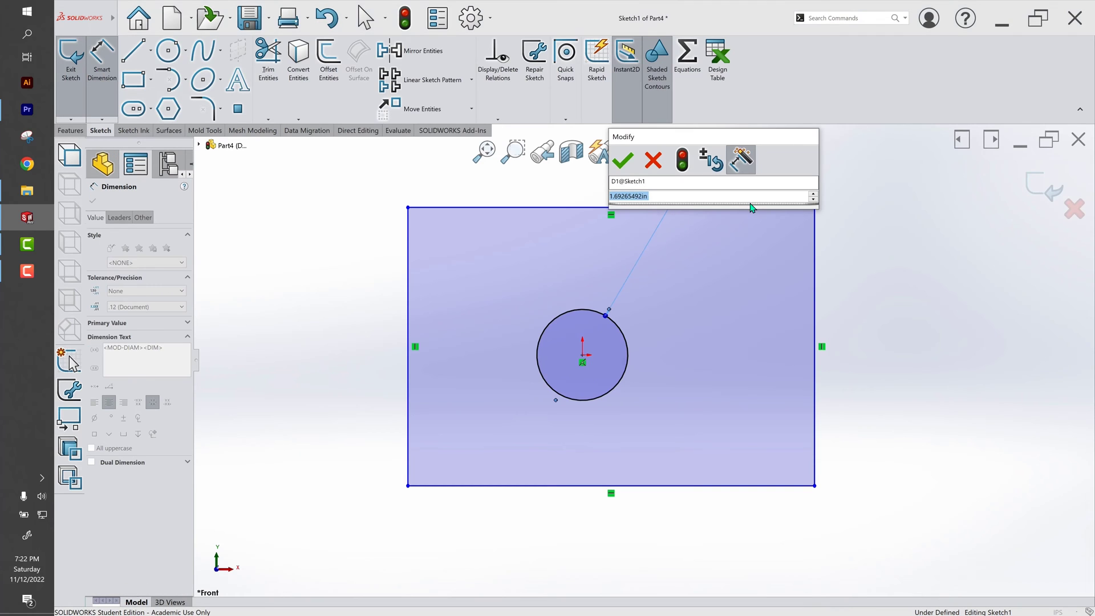
{"action": "type", "text": "1.252"}
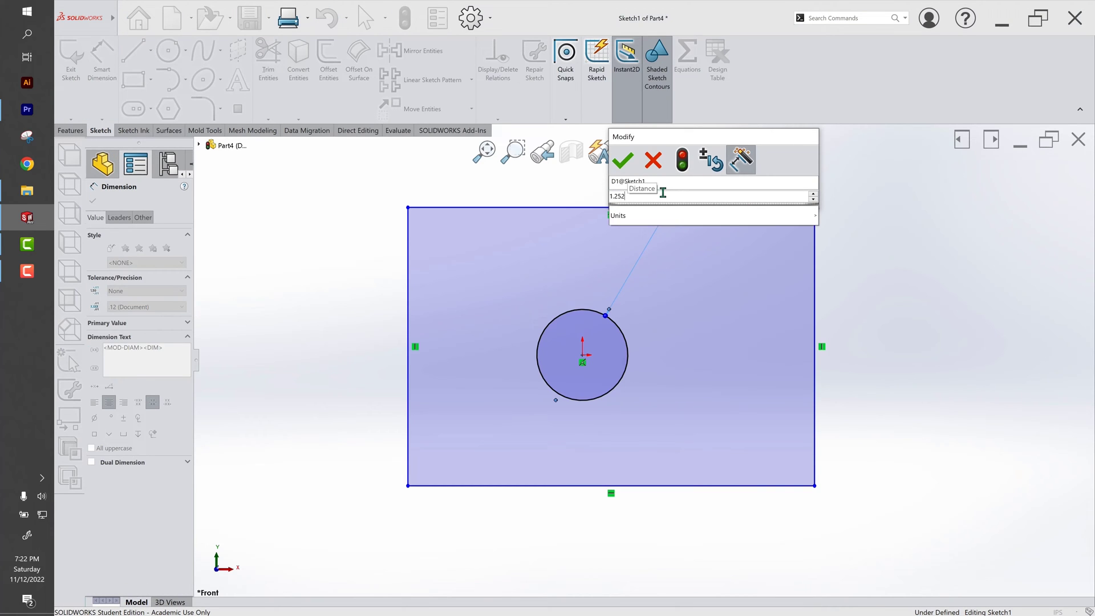
{"action": "key", "text": "Return"}
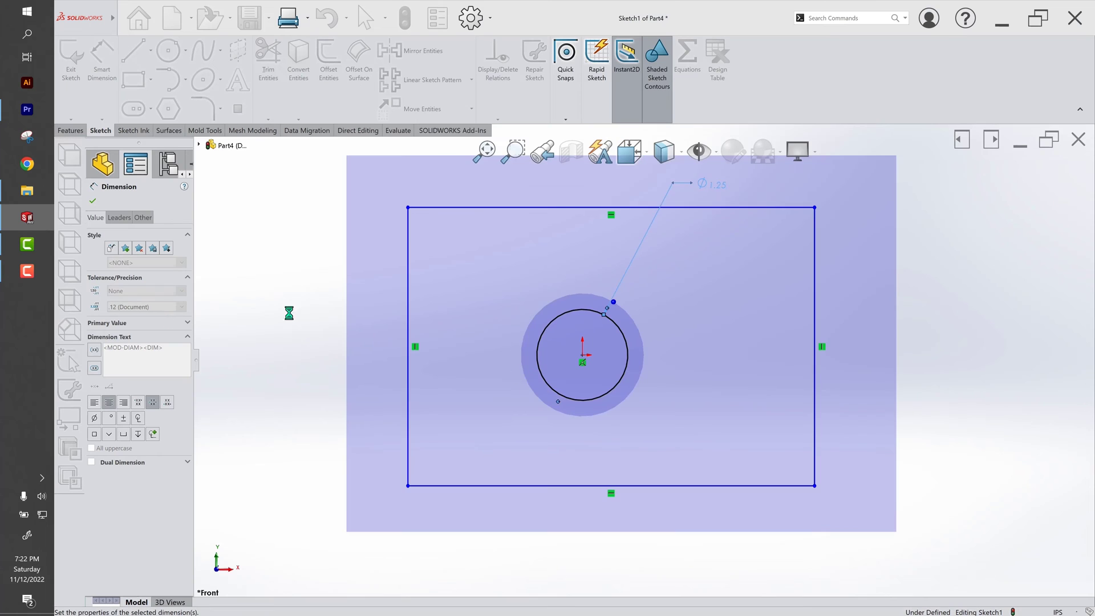
{"action": "left_click", "coordinate": [145, 307]}
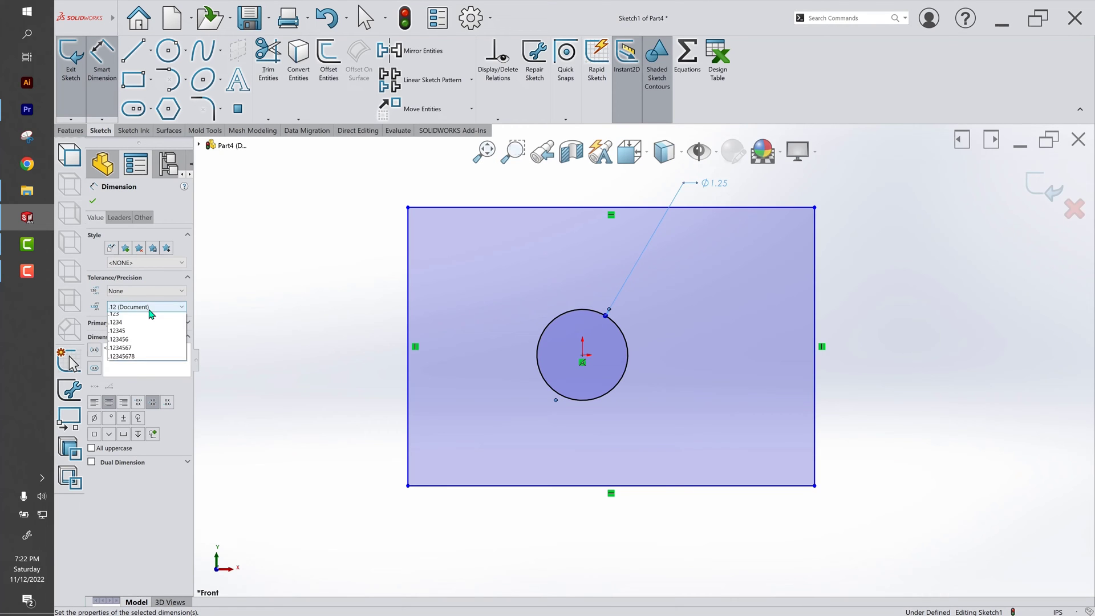
{"action": "left_click", "coordinate": [138, 343]}
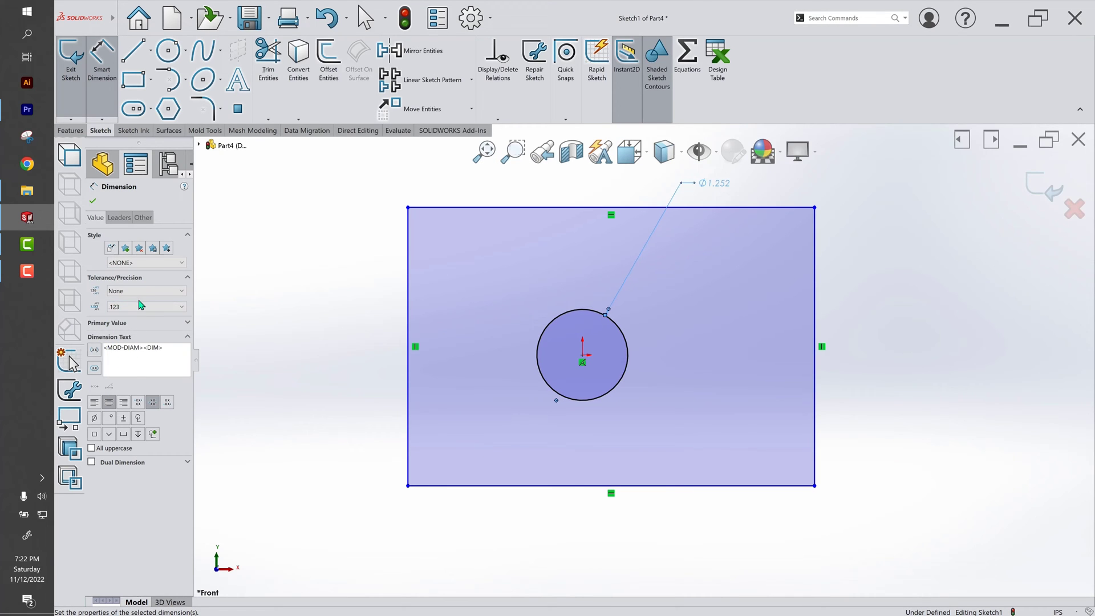
{"action": "left_click", "coordinate": [143, 291]}
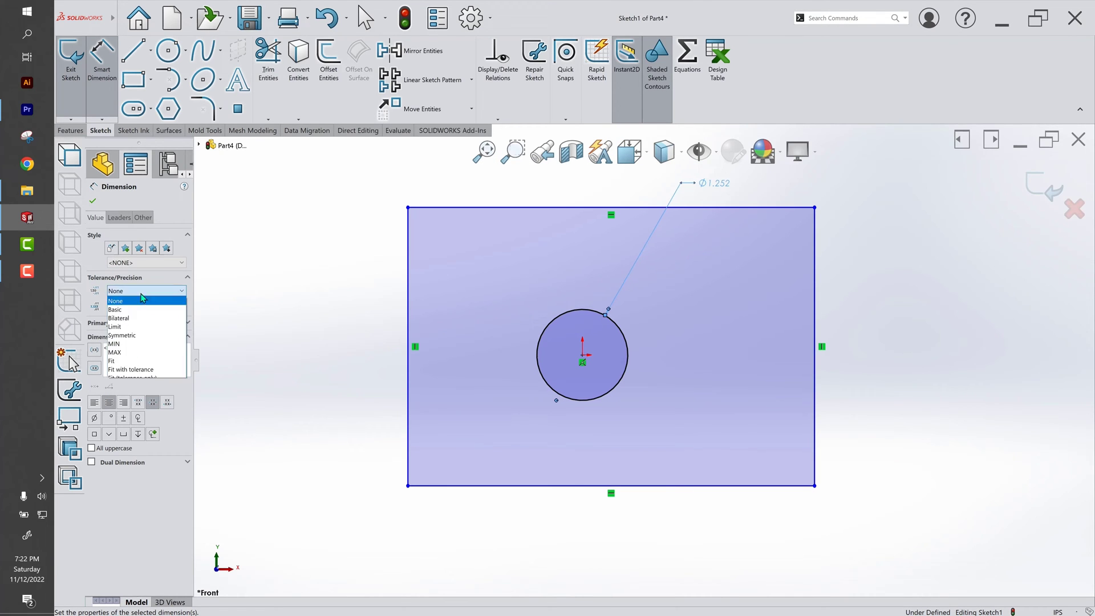
{"action": "left_click", "coordinate": [147, 336]}
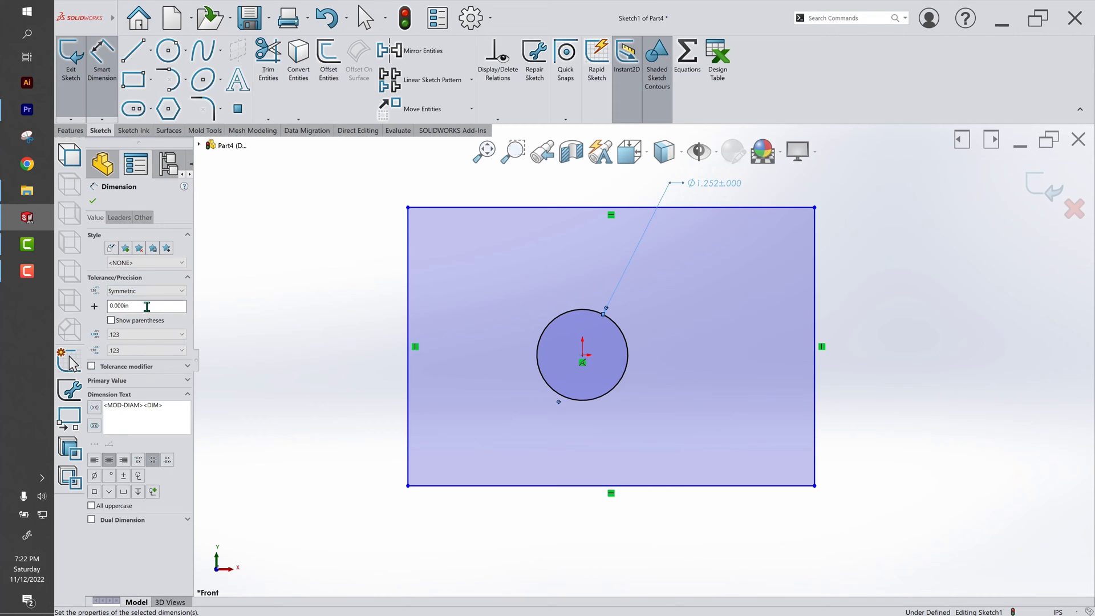
{"action": "type", "text": "2"}
{"action": "left_click", "coordinate": [91, 202]}
{"action": "scroll", "coordinate": [715, 388], "scroll_direction": "up", "scroll_amount": 3}
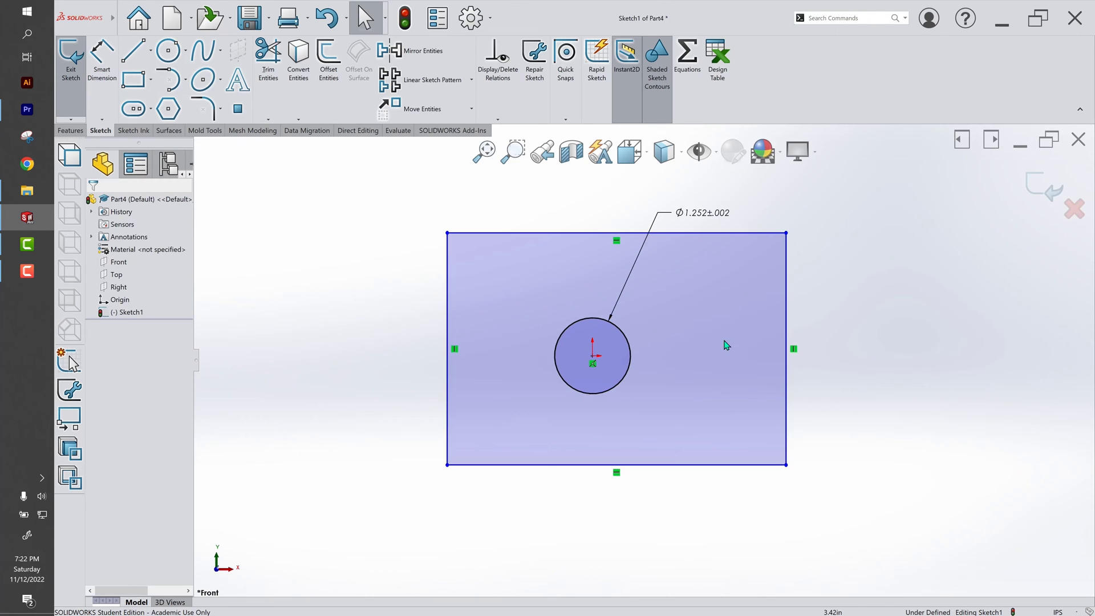
Dimension the hole centre from the left edge, undoing an accidental overall-width dimension.
{"action": "scroll", "coordinate": [715, 388], "scroll_direction": "down", "scroll_amount": 2}
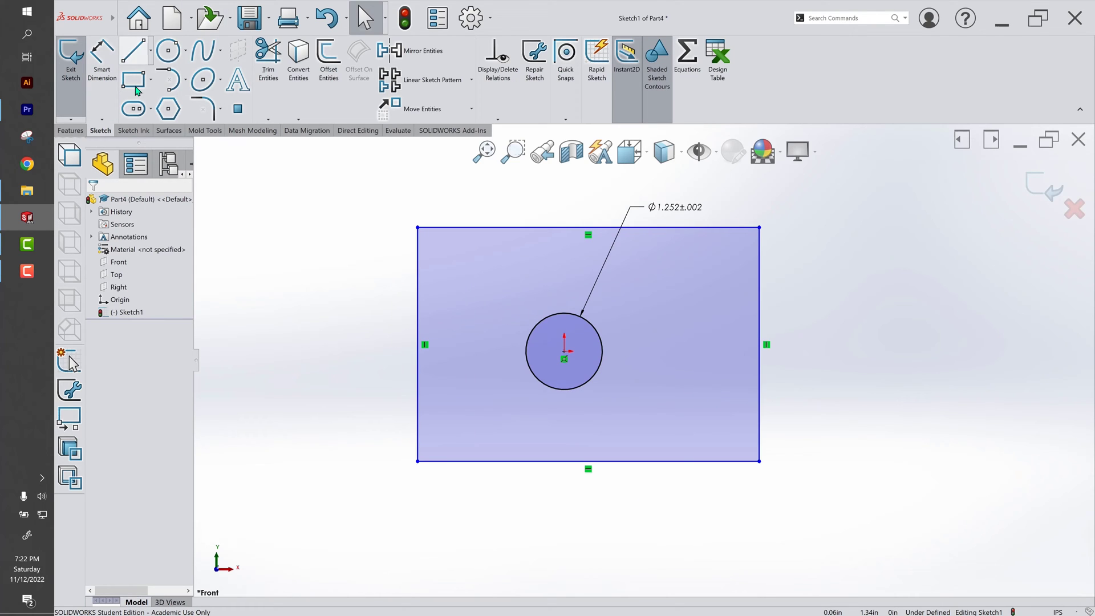
{"action": "left_click", "coordinate": [102, 57]}
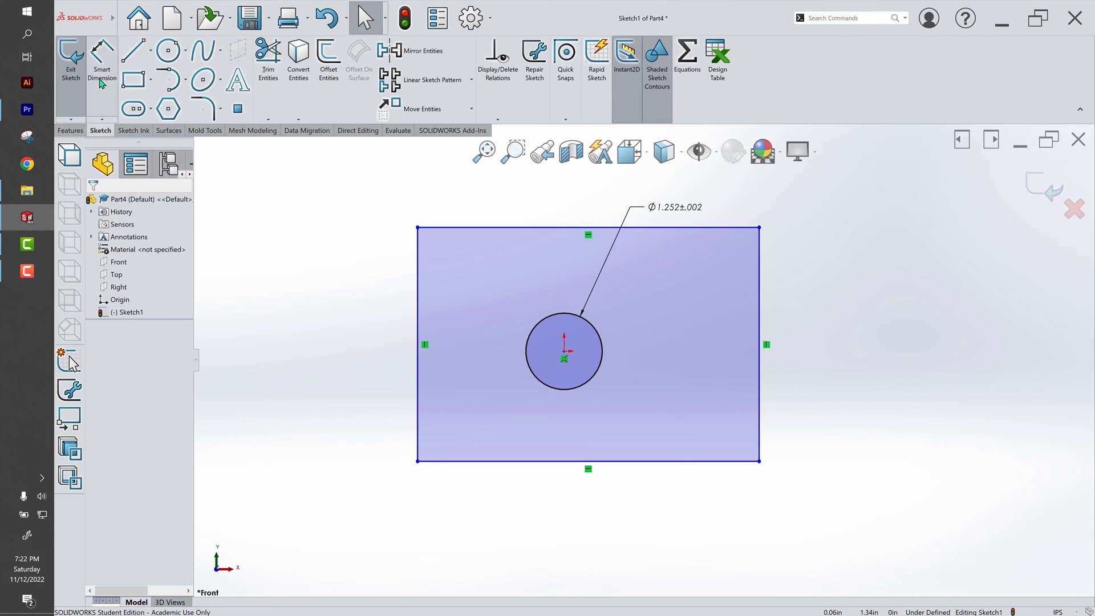
{"action": "left_click", "coordinate": [564, 353]}
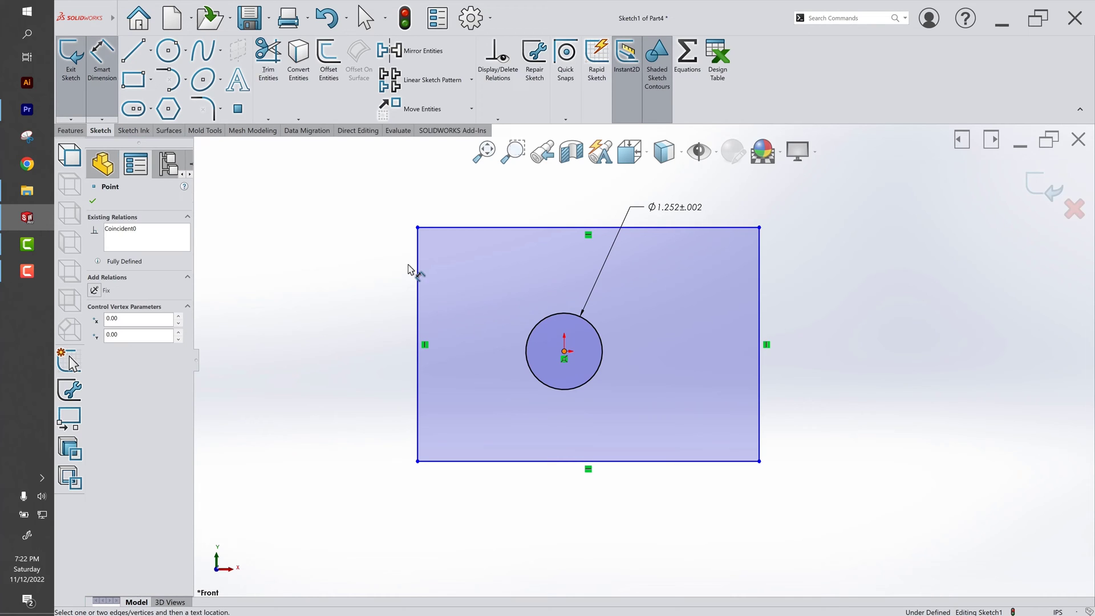
{"action": "left_click", "coordinate": [419, 276]}
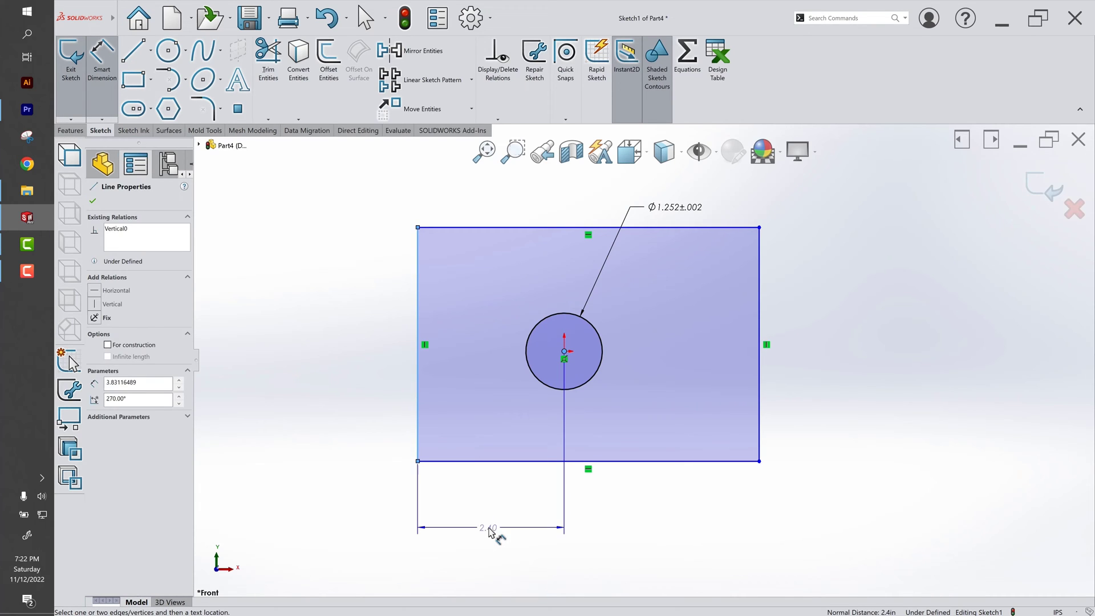
{"action": "left_click", "coordinate": [489, 531]}
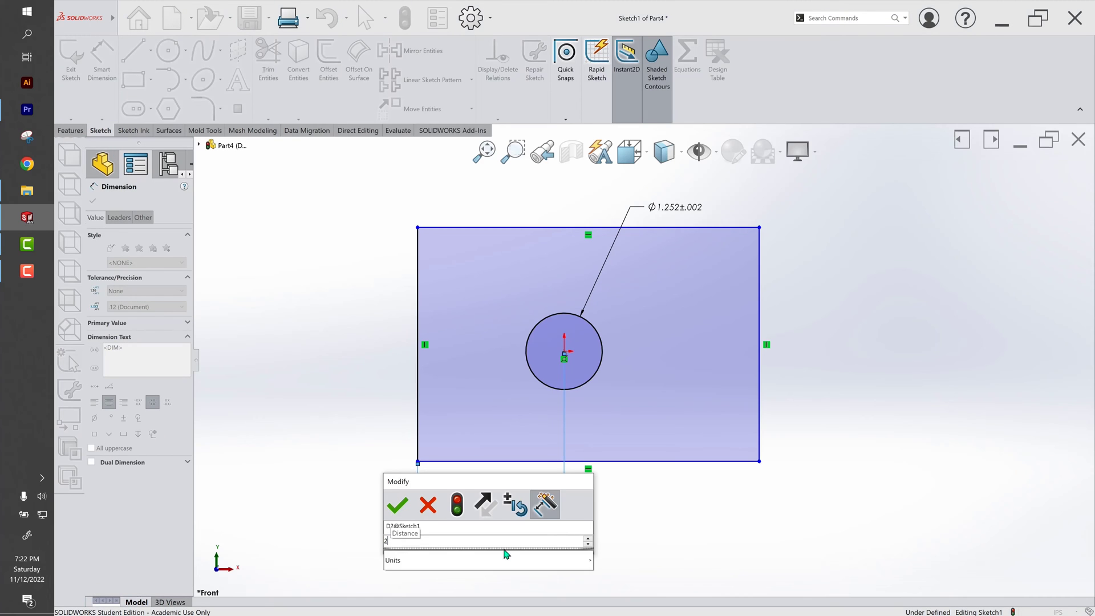
{"action": "type", "text": "2.4"}
{"action": "key", "text": "Return"}
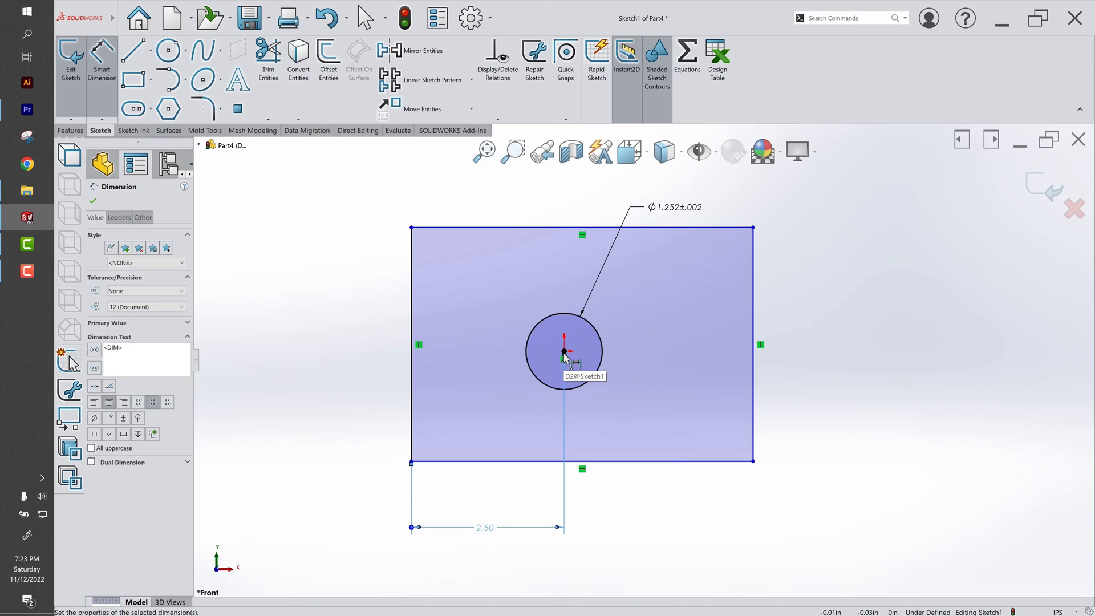
{"action": "key", "text": "Escape"}
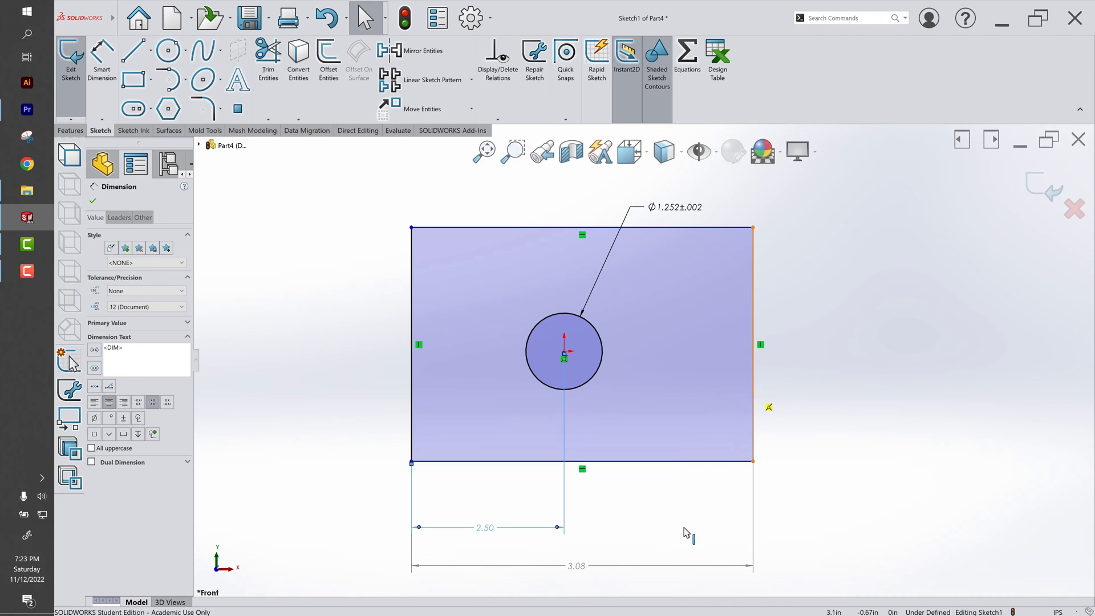
{"action": "key", "text": "Delete"}
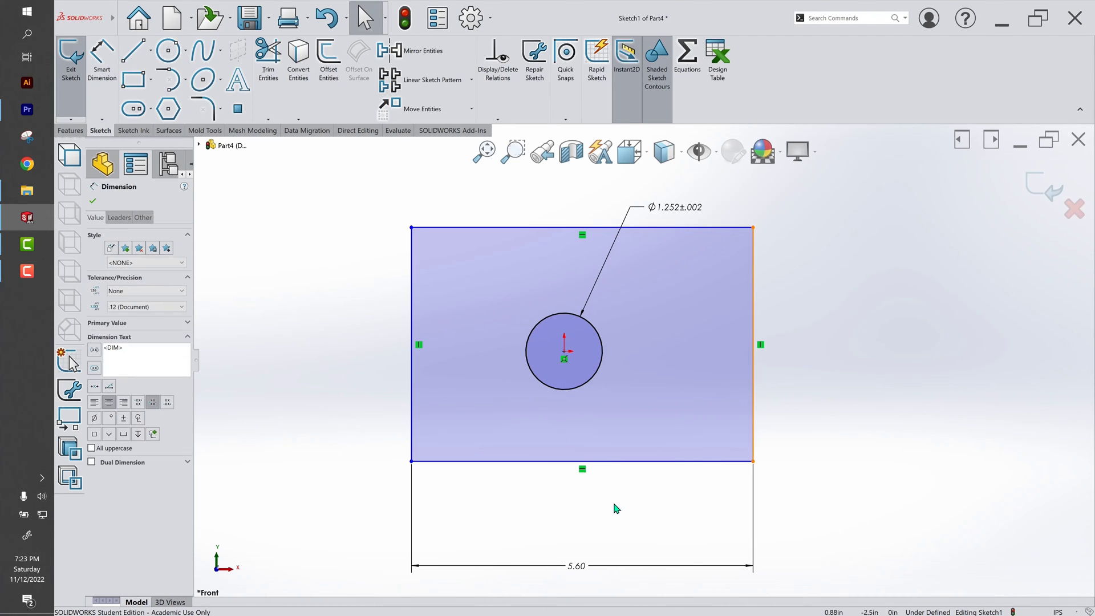
{"action": "left_click", "coordinate": [619, 508]}
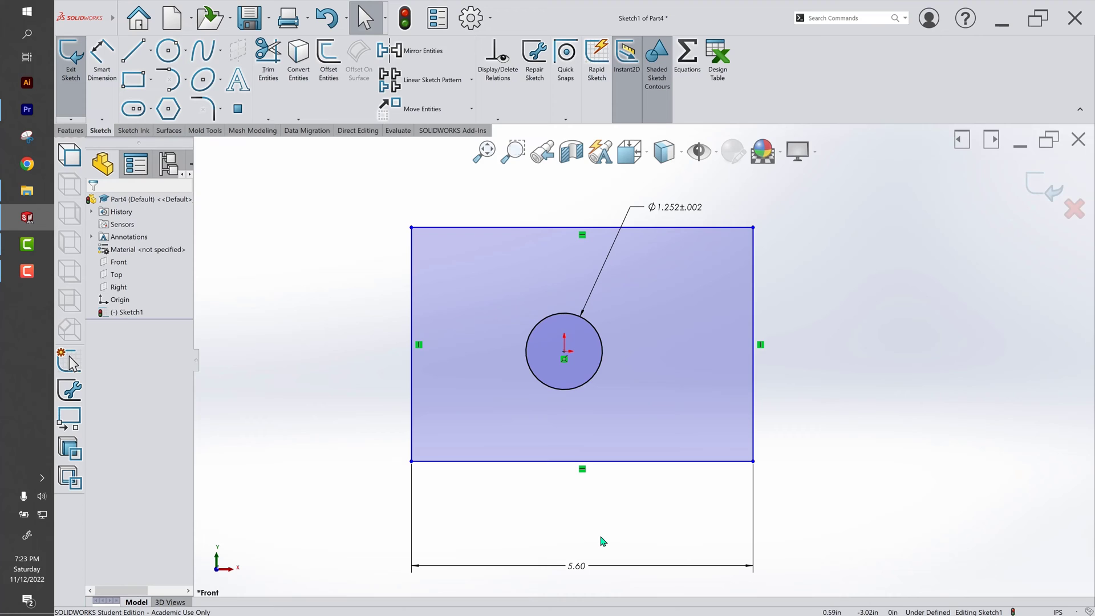
{"action": "key", "text": "ctrl+z"}
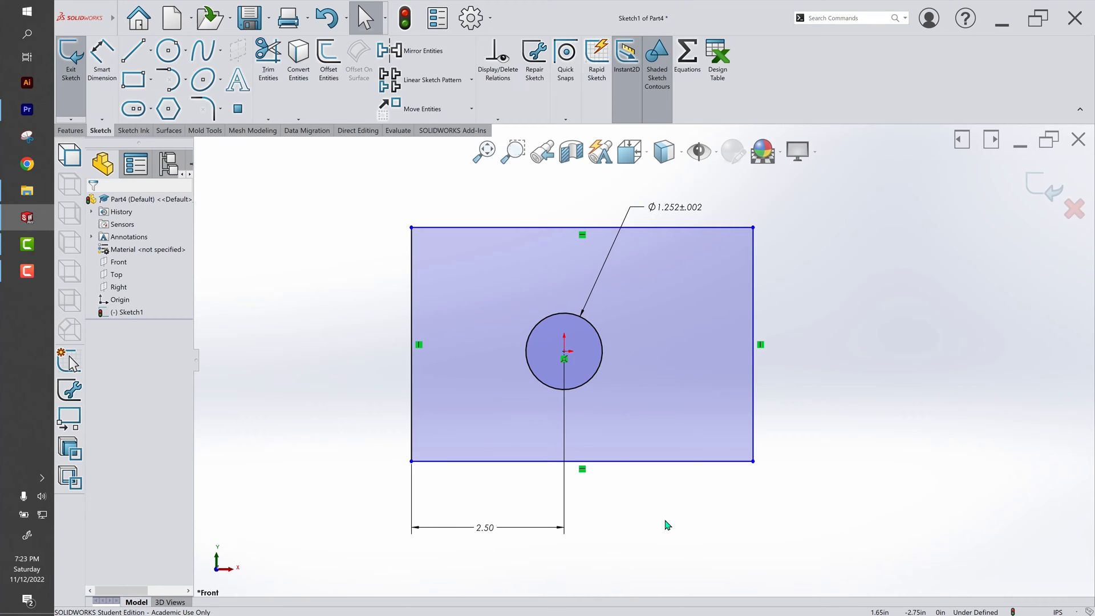
Dimension the hole centre 3.00 from the plate's right edge.
{"action": "left_click", "coordinate": [103, 74]}
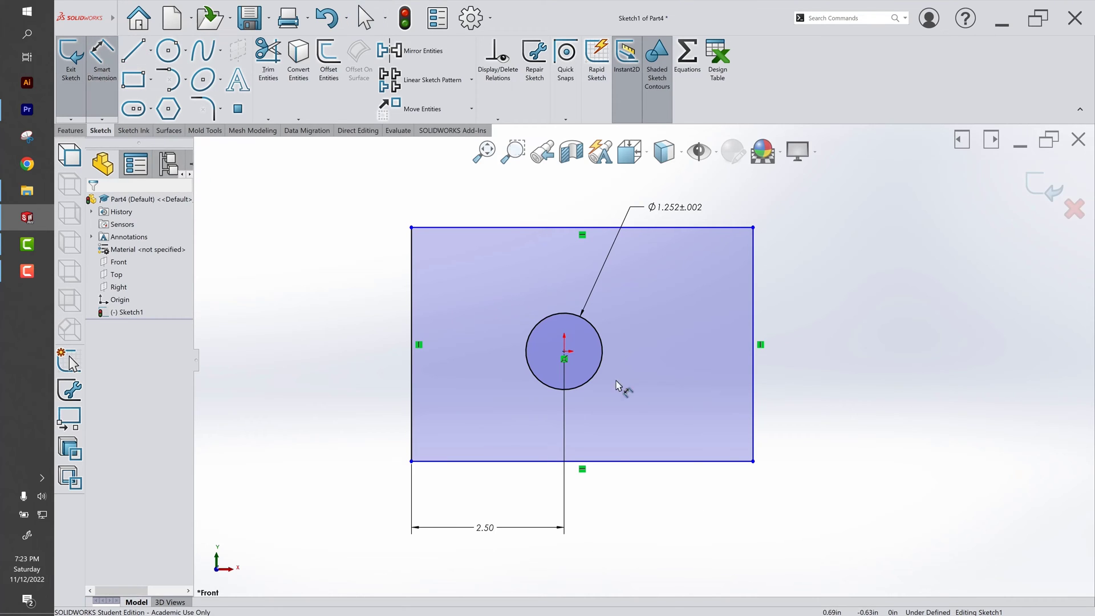
{"action": "left_click", "coordinate": [565, 356]}
{"action": "left_click", "coordinate": [752, 398]}
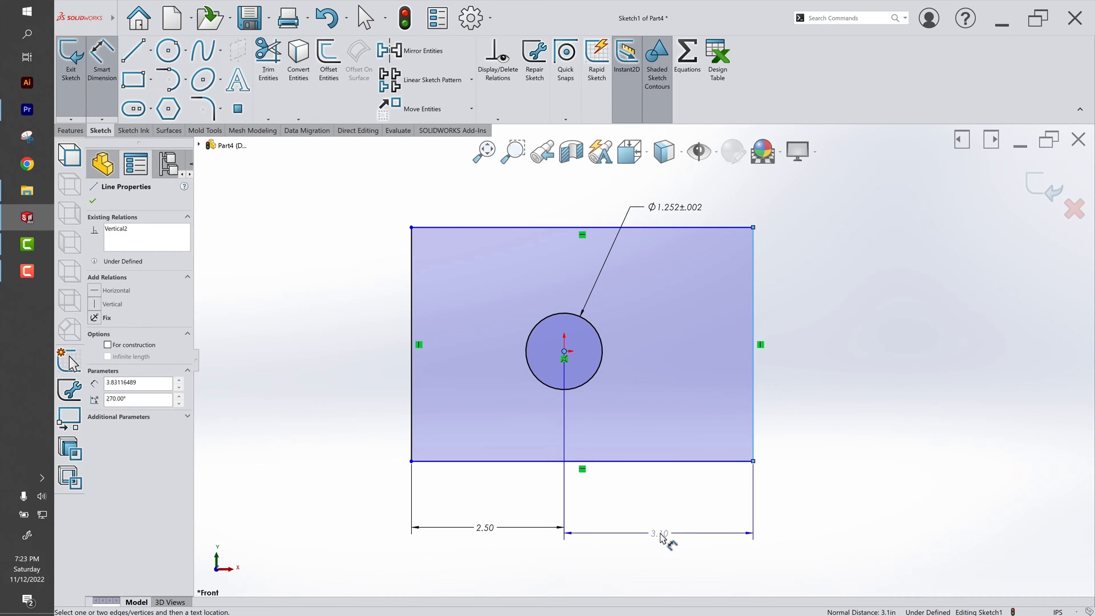
{"action": "left_click", "coordinate": [663, 536]}
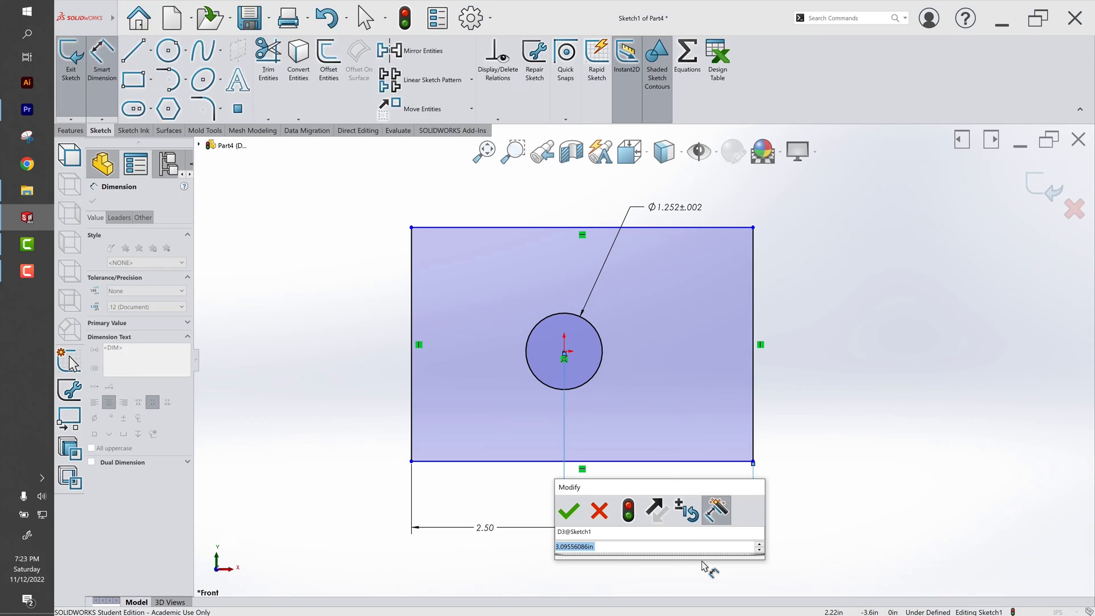
{"action": "type", "text": "3"}
{"action": "key", "text": "Return"}
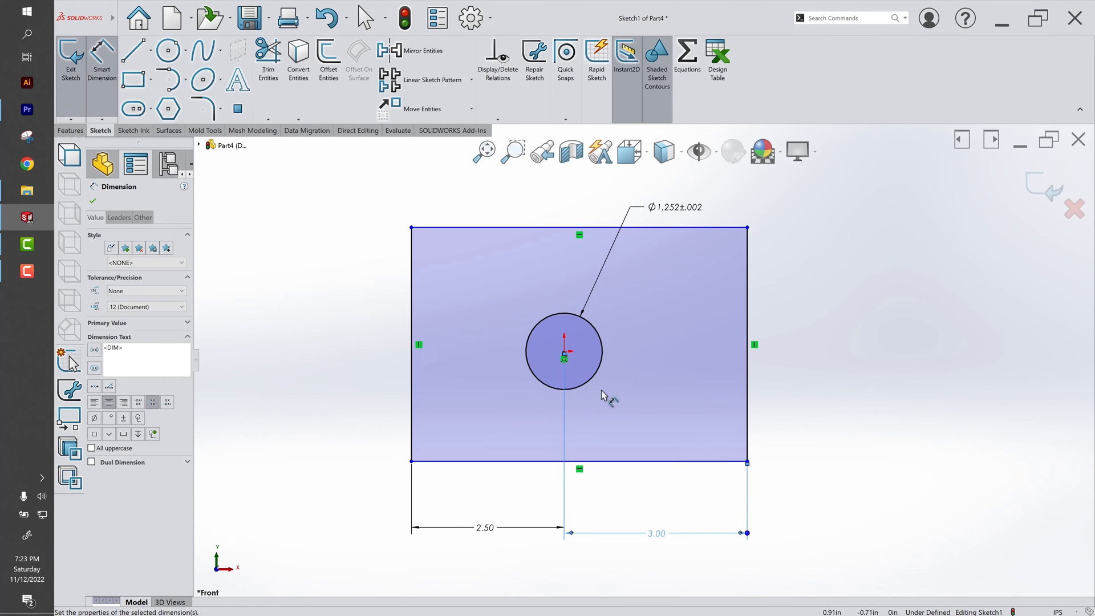
Add a vertical dimension from the hole centre to the plate's bottom edge.
{"action": "left_click", "coordinate": [564, 351]}
{"action": "left_click", "coordinate": [479, 461]}
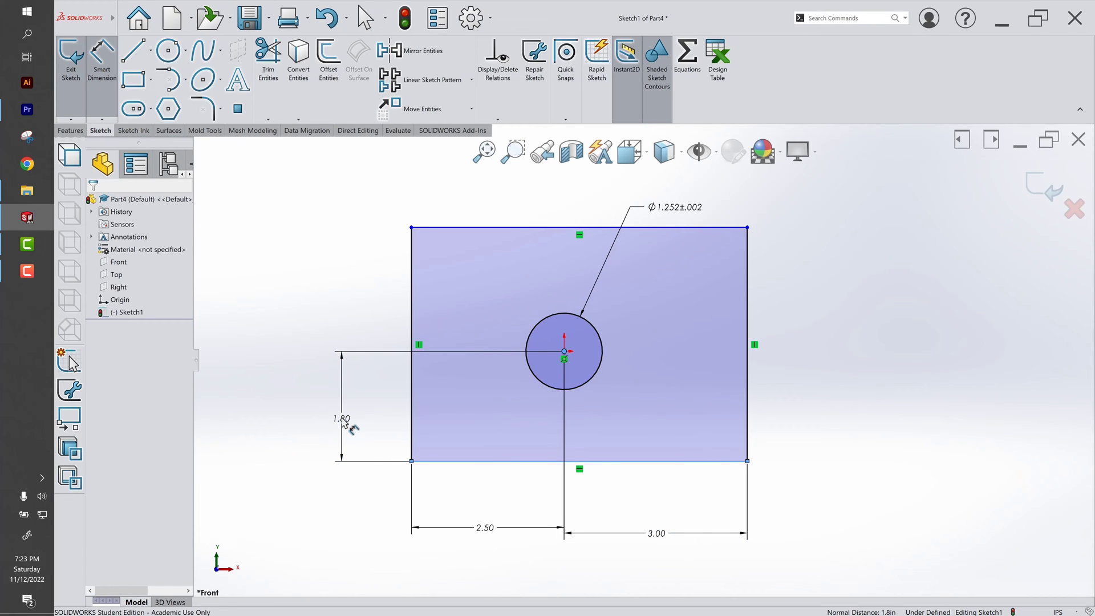
{"action": "left_click", "coordinate": [349, 426]}
{"action": "type", "text": "1.8"}
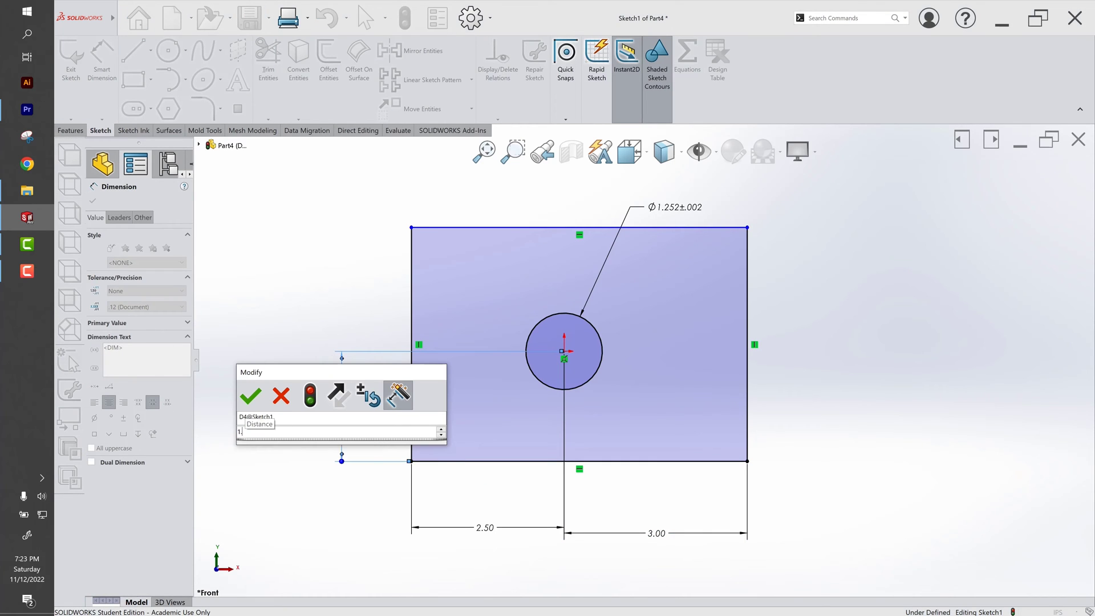
{"action": "key", "text": "Return"}
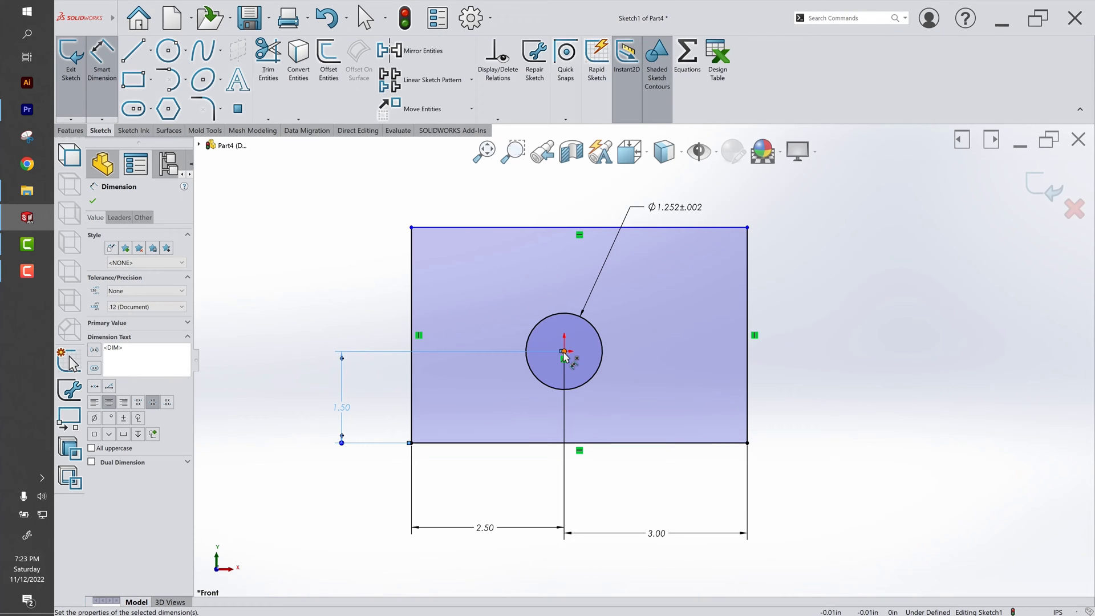
Dimension the hole centre 2.00 from the top edge, then select the dimensions.
{"action": "left_click", "coordinate": [564, 353]}
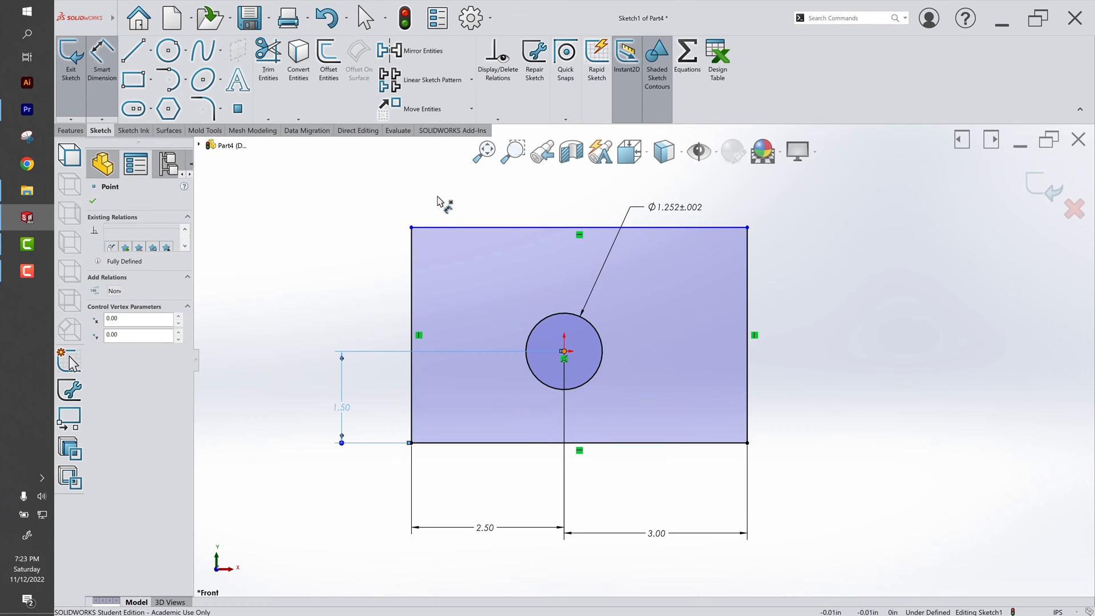
{"action": "left_click", "coordinate": [360, 239]}
{"action": "left_click", "coordinate": [337, 294]}
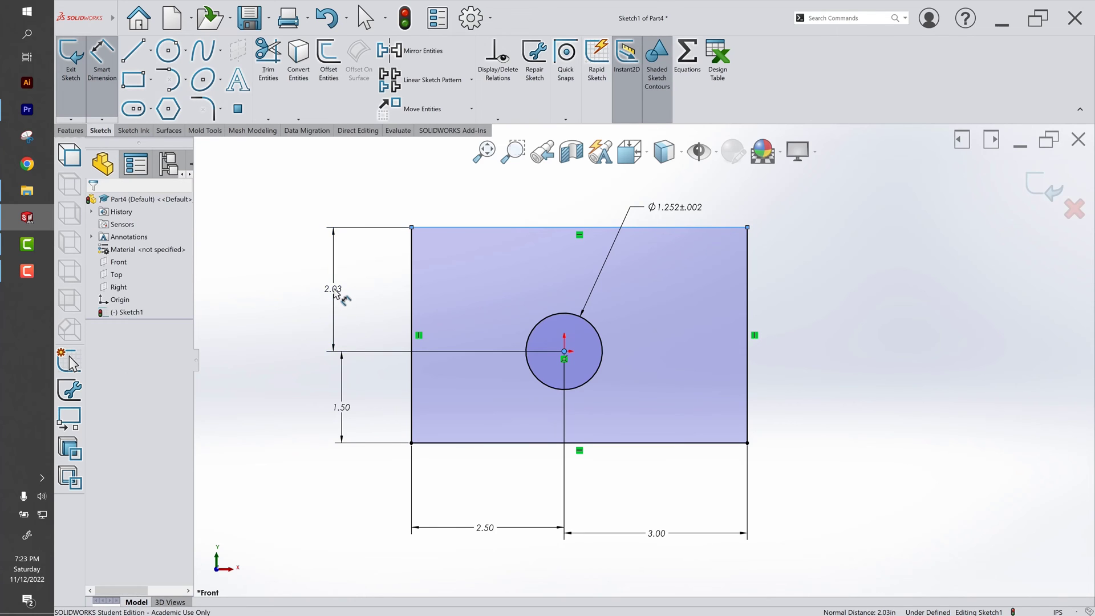
{"action": "type", "text": "2"}
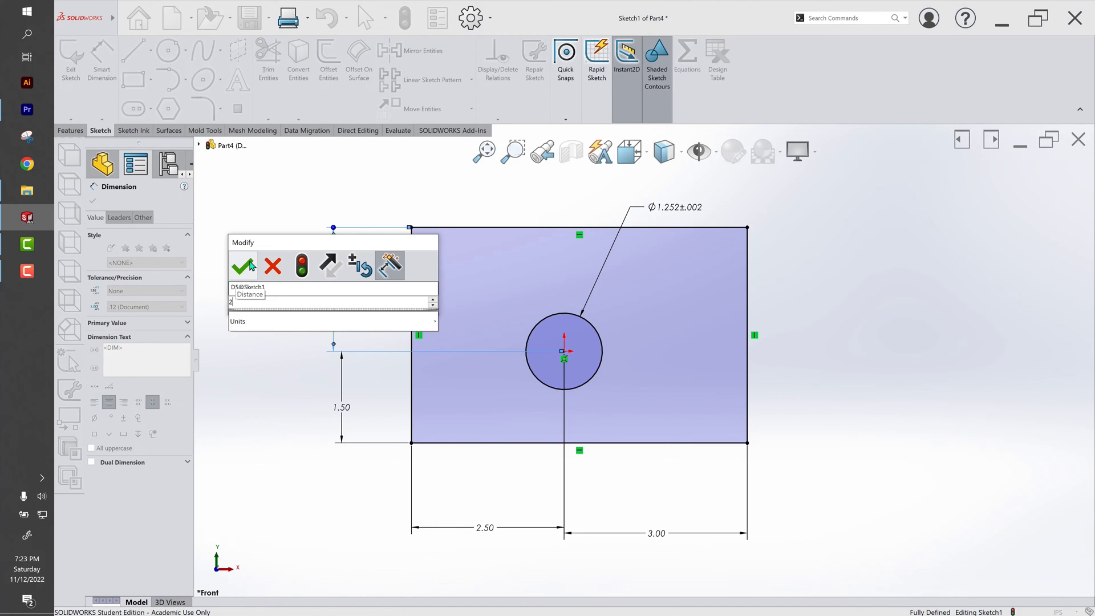
{"action": "left_click", "coordinate": [251, 265]}
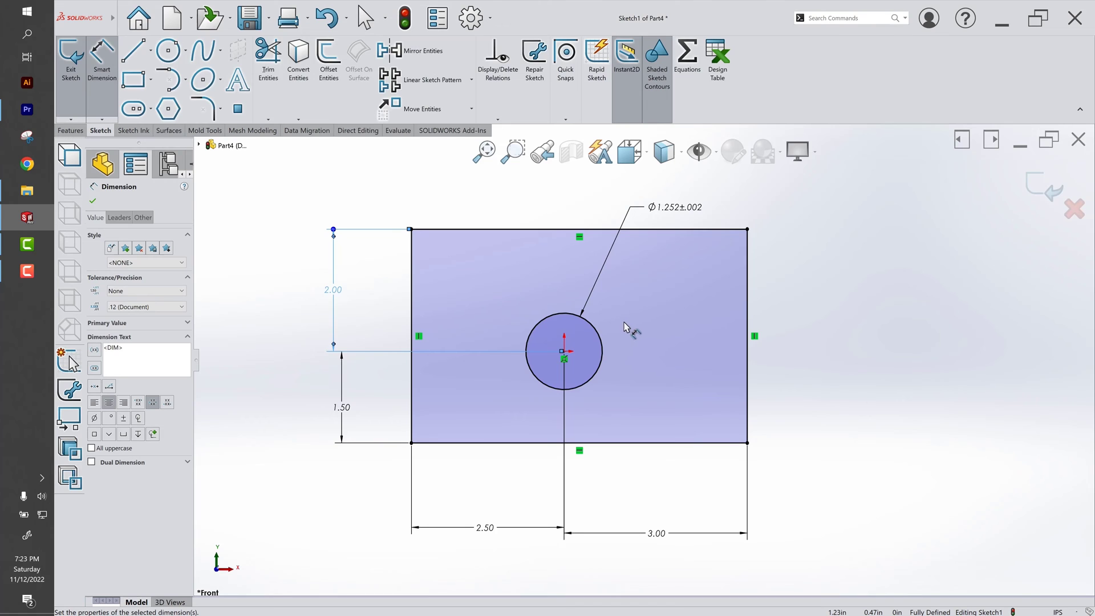
{"action": "key", "text": "Escape"}
{"action": "scroll", "coordinate": [494, 408], "scroll_direction": "down", "scroll_amount": 2}
{"action": "scroll", "coordinate": [678, 558], "scroll_direction": "up", "scroll_amount": 3}
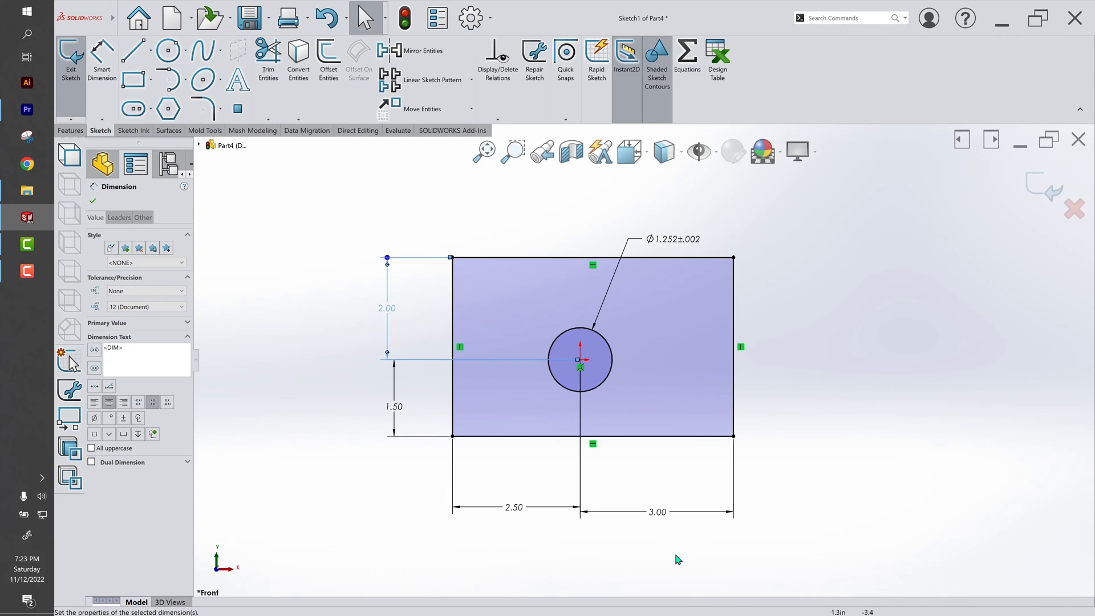
{"action": "left_click_drag", "start_coordinate": [717, 567], "coordinate": [433, 490]}
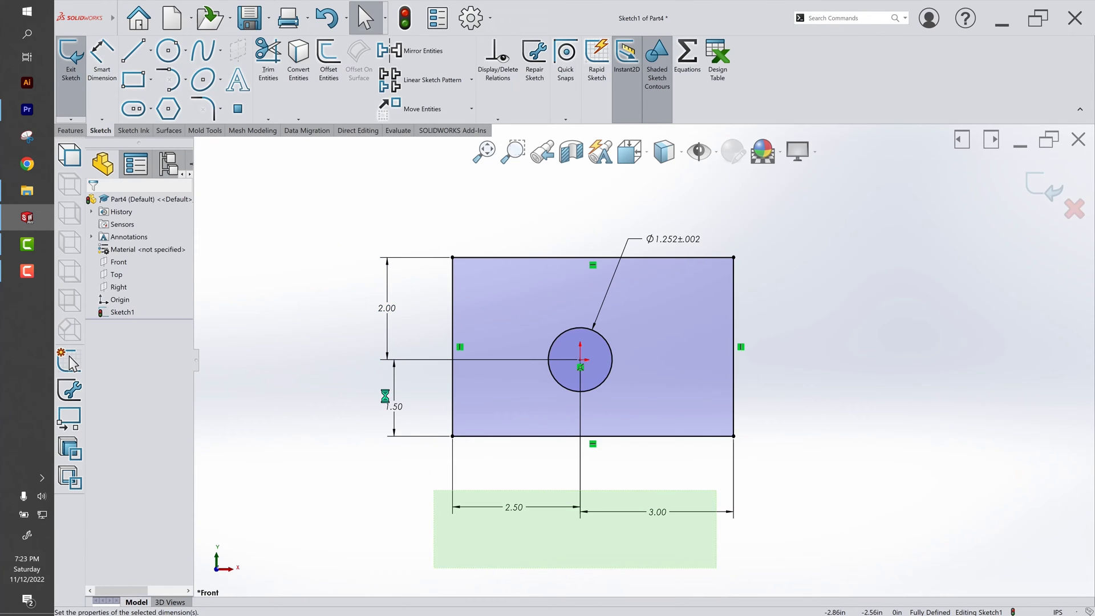
Make the 2.000, 1.500, 2.500 and 3.000 location dimensions Basic with .123 precision.
{"action": "left_click", "coordinate": [393, 406]}
{"action": "left_click", "coordinate": [388, 310]}
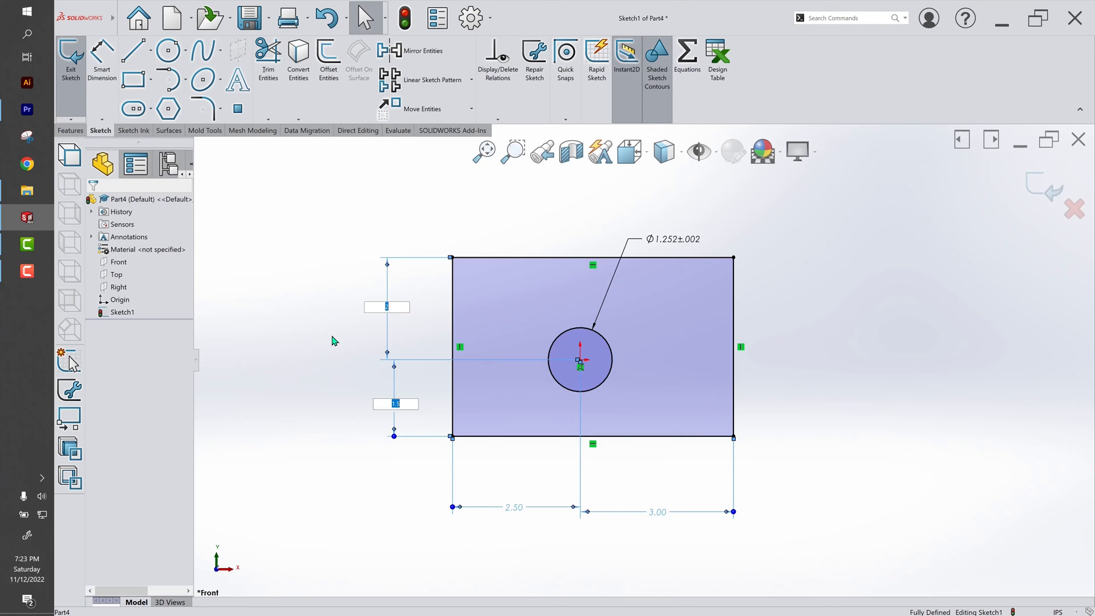
{"action": "left_click", "coordinate": [388, 343]}
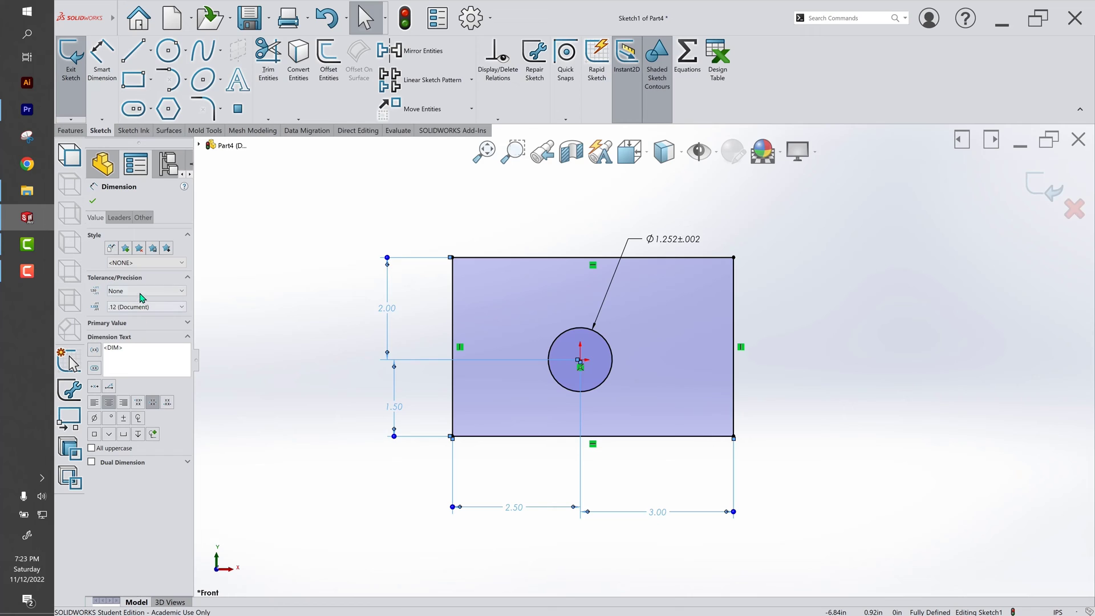
{"action": "left_click", "coordinate": [144, 311]}
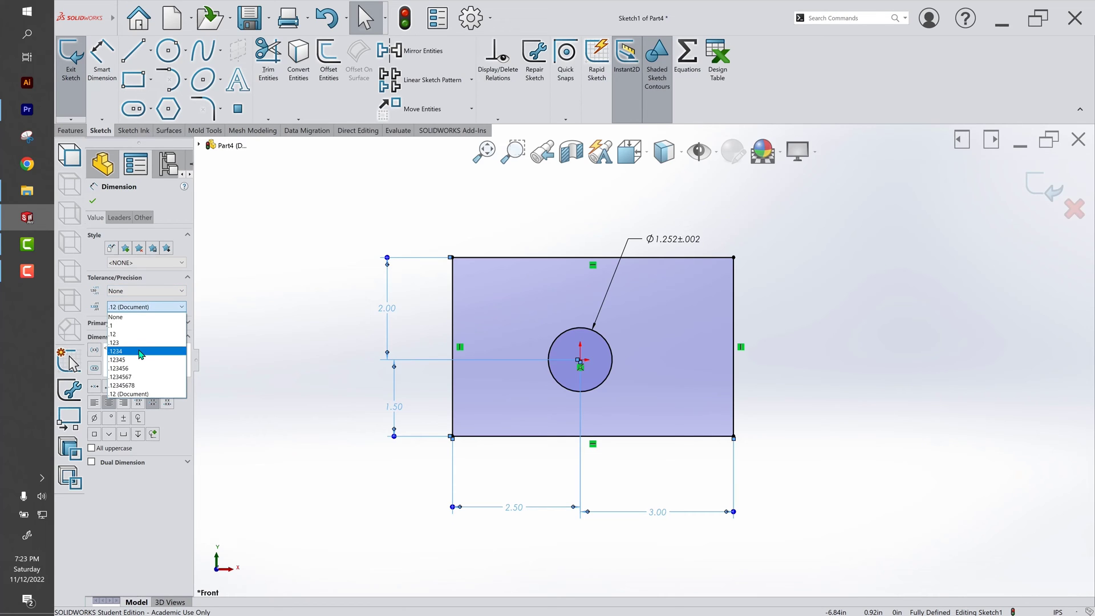
{"action": "left_click", "coordinate": [138, 346]}
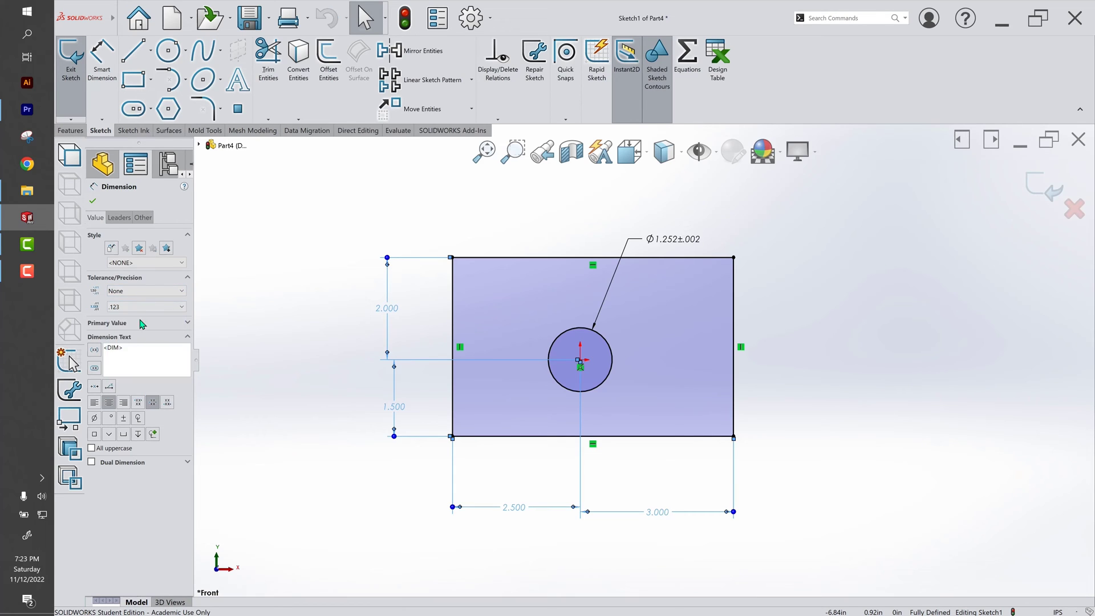
{"action": "left_click", "coordinate": [146, 291]}
{"action": "left_click", "coordinate": [144, 311]}
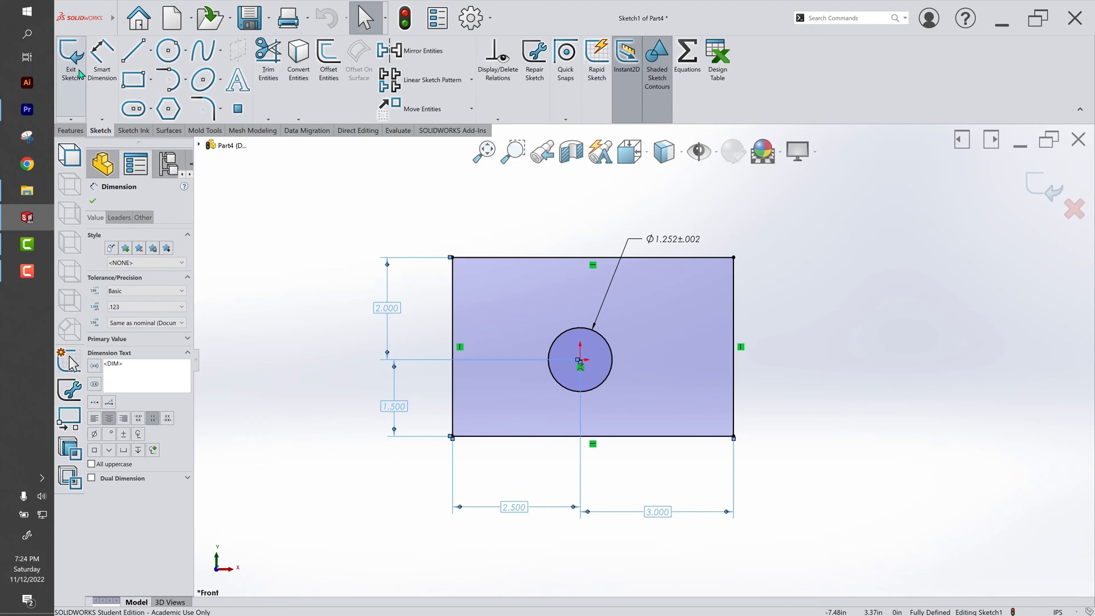
{"action": "key", "text": "Escape"}
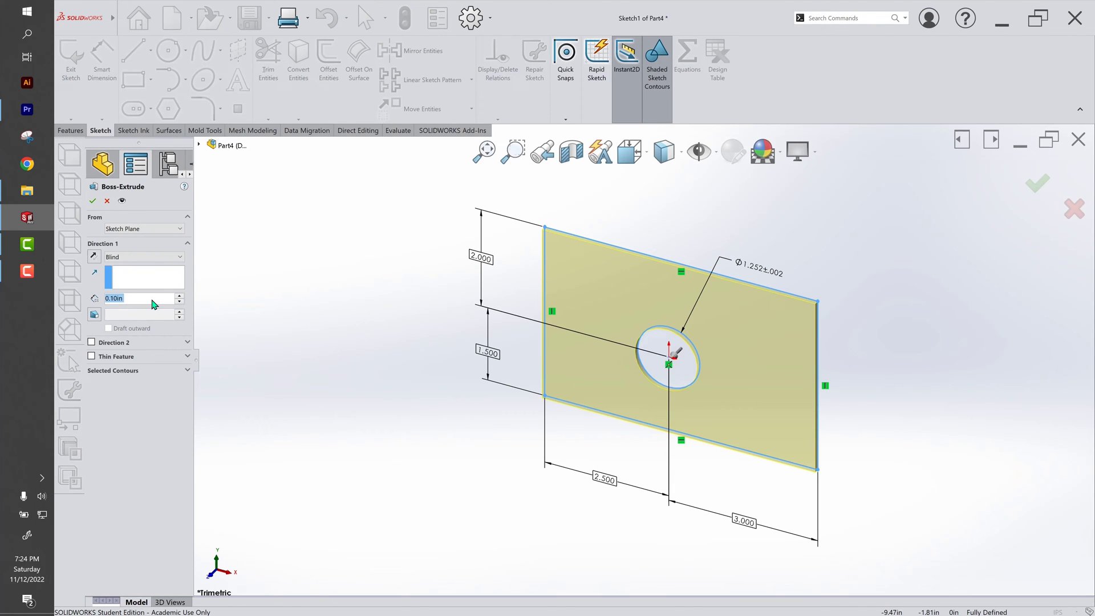
Extrude the plate sketch to a depth of 0.50 in.
{"action": "left_click", "coordinate": [152, 300]}
{"action": "type", "text": "5."}
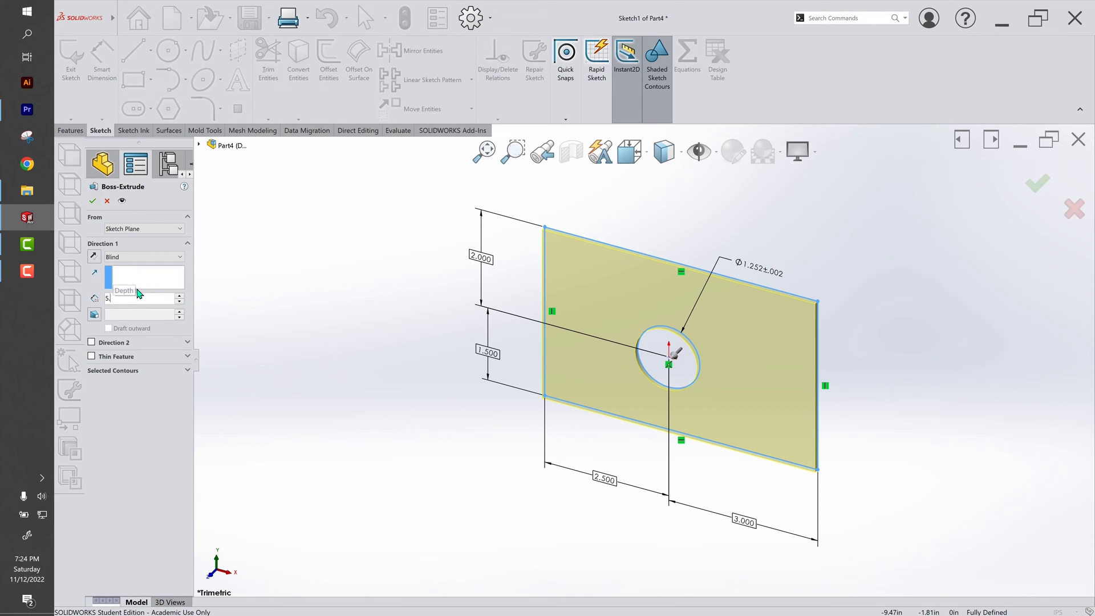
{"action": "left_click", "coordinate": [144, 314]}
{"action": "left_click", "coordinate": [117, 330]}
{"action": "key", "text": "Return"}
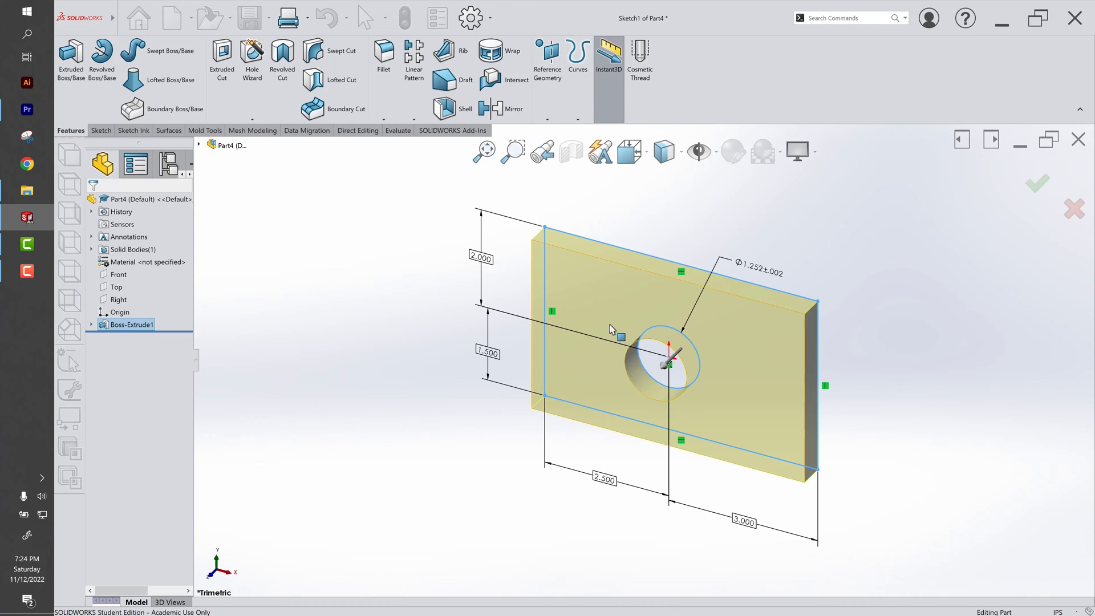
{"action": "scroll", "coordinate": [861, 388], "scroll_direction": "down", "scroll_amount": 2}
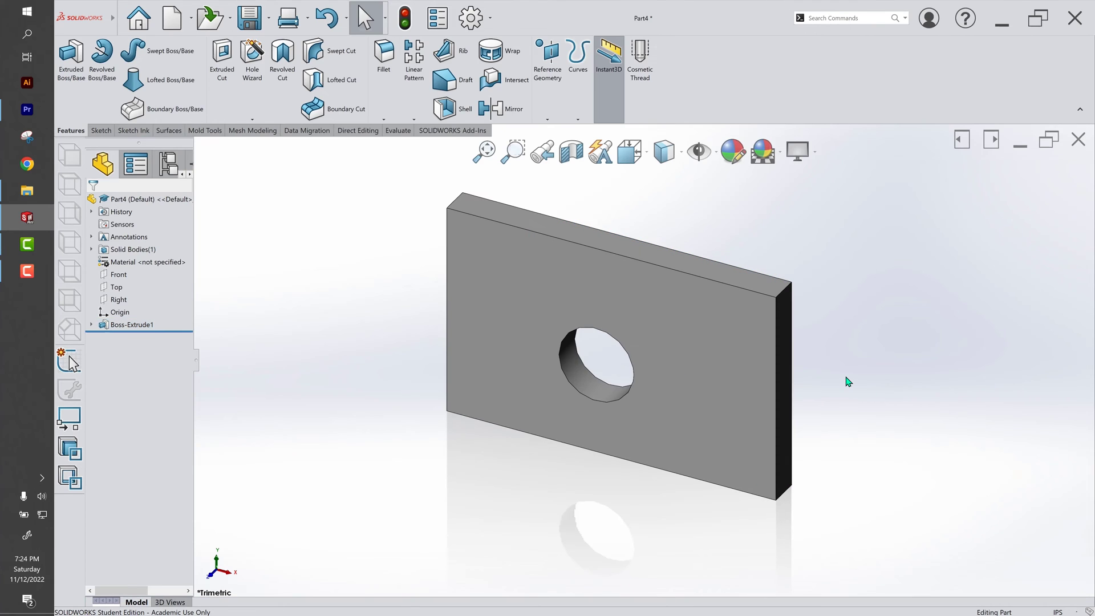
In Front view, start an extruded cut sketch on the plate's front face.
{"action": "key", "text": "ctrl+1"}
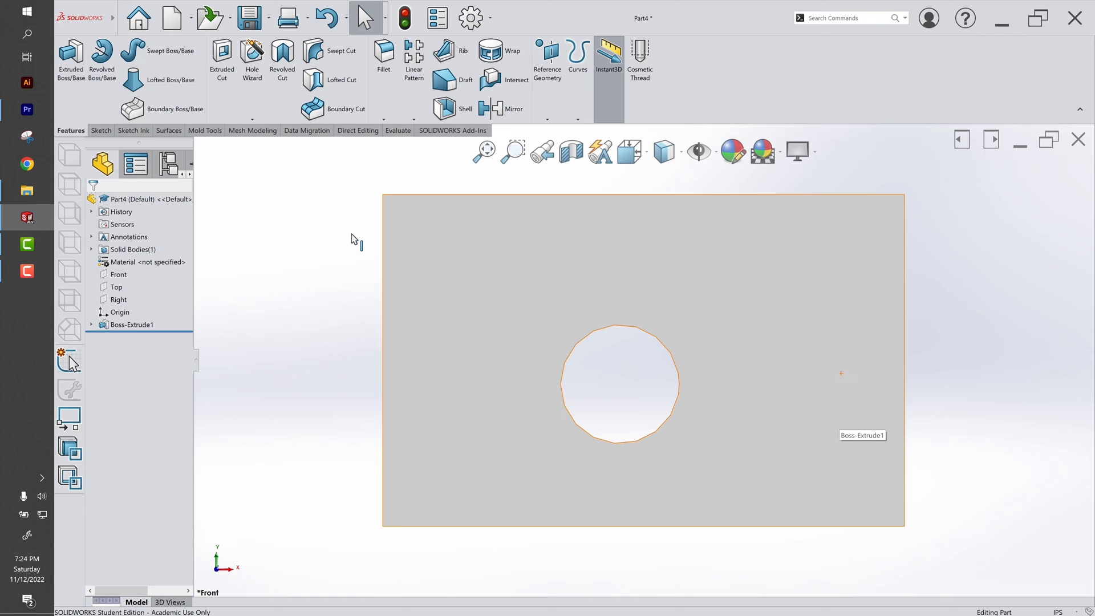
{"action": "left_click", "coordinate": [222, 60]}
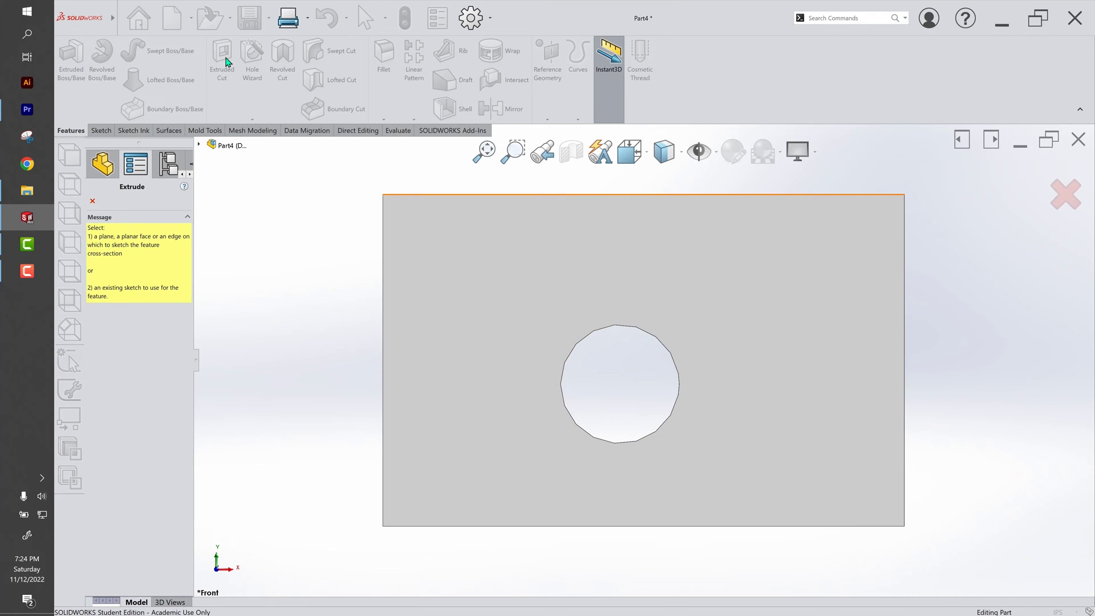
{"action": "left_click", "coordinate": [470, 282]}
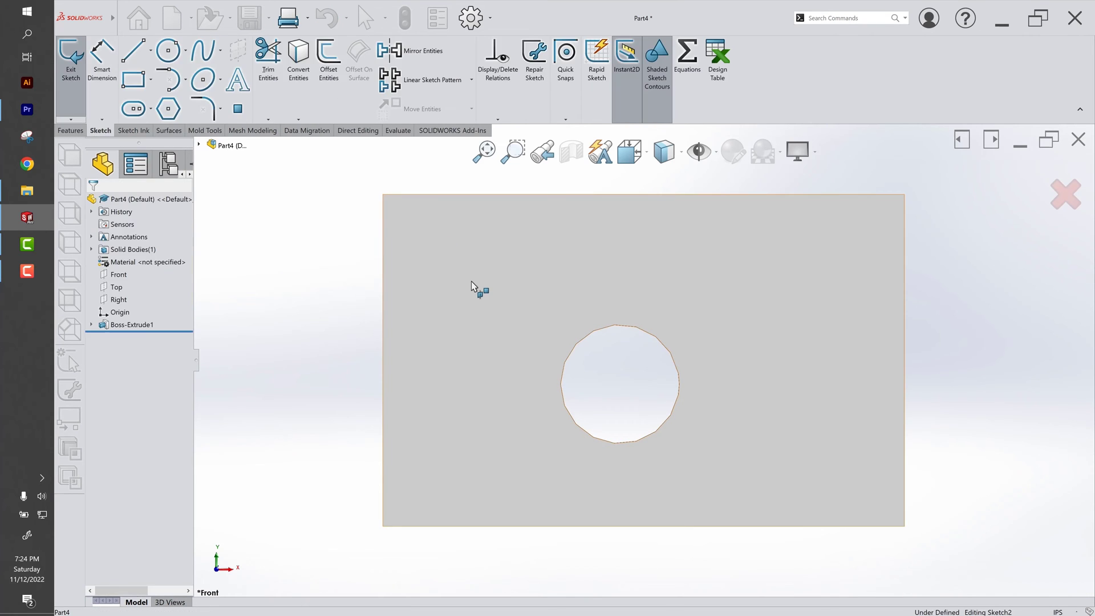
Draw three small circles left of, above and right of the central hole.
{"action": "left_click", "coordinate": [170, 51]}
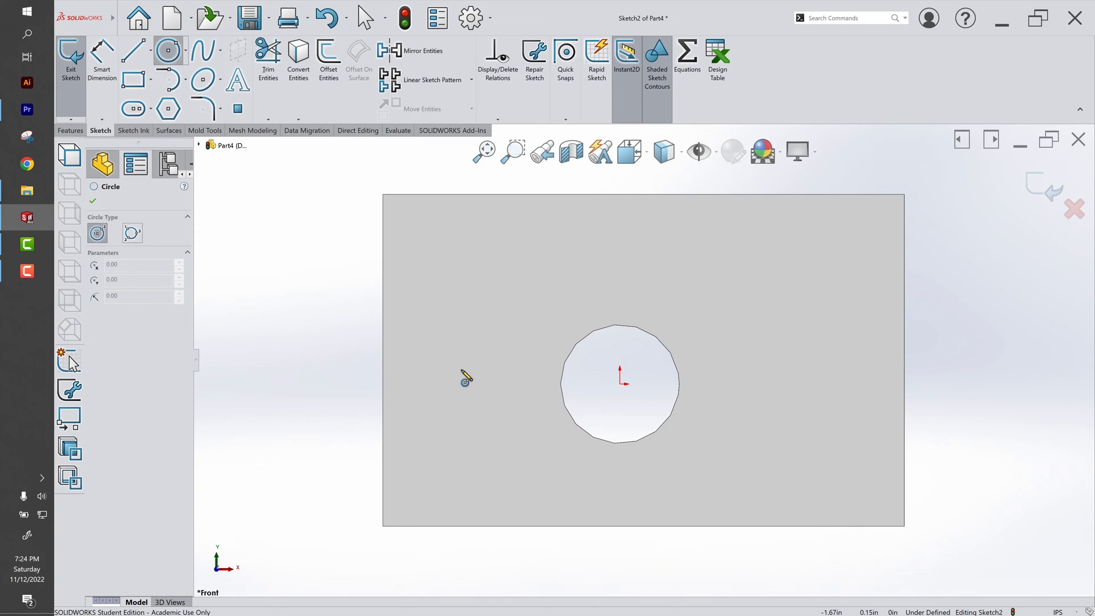
{"action": "left_click_drag", "start_coordinate": [461, 369], "coordinate": [444, 354]}
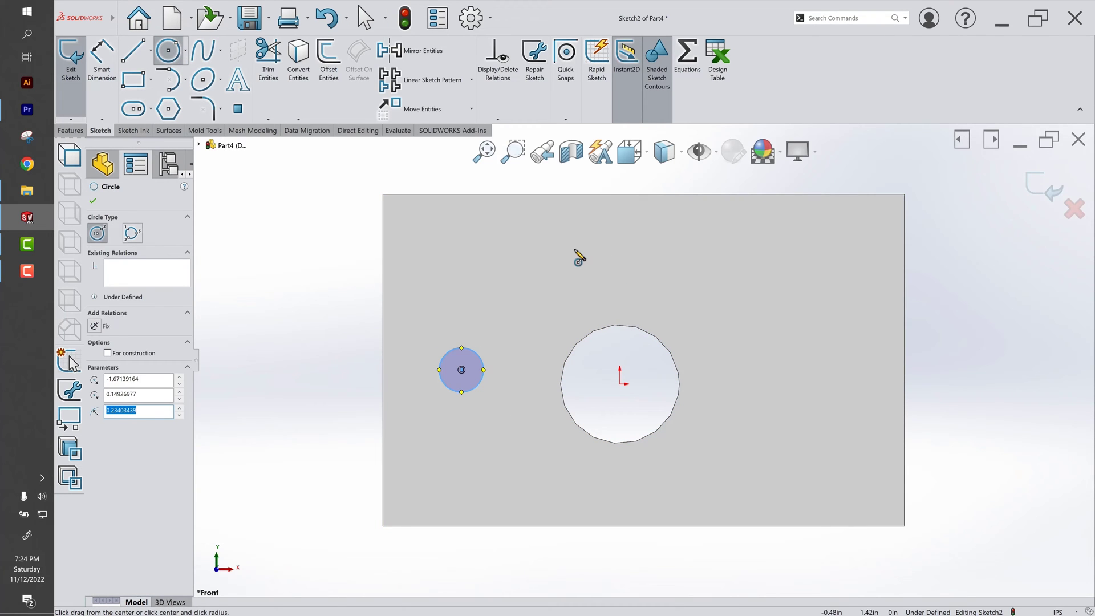
{"action": "left_click_drag", "start_coordinate": [574, 249], "coordinate": [557, 235]}
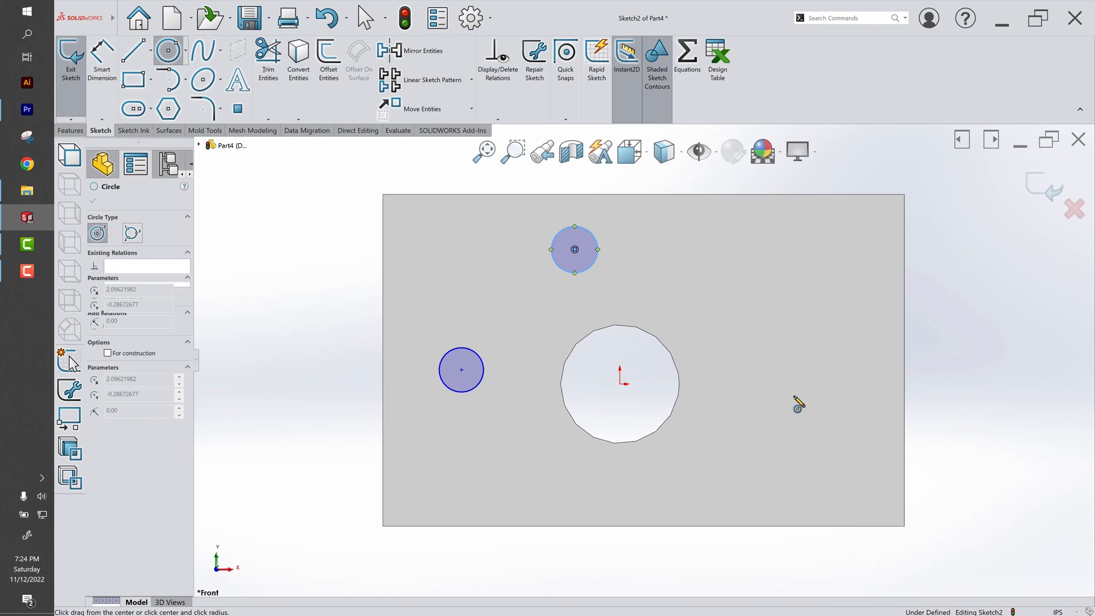
{"action": "mouse_move", "coordinate": [819, 411]}
{"action": "left_mouse_down"}
{"action": "mouse_move", "coordinate": [806, 392]}
{"action": "mouse_move", "coordinate": [799, 420]}
{"action": "left_mouse_up"}
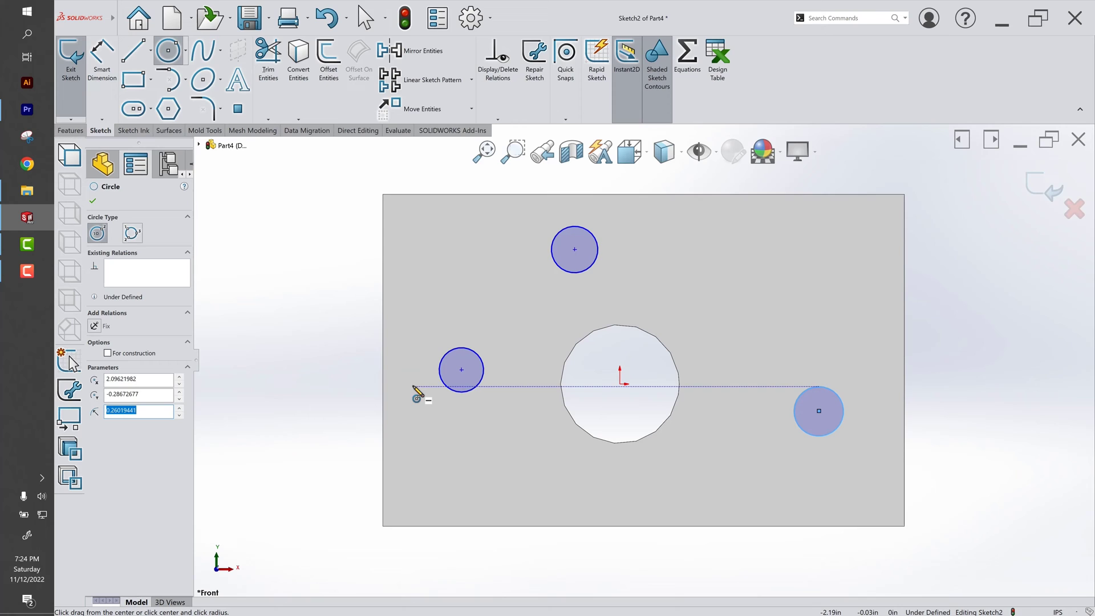
Dimension the left circle's centre 1.60 horizontally from the origin.
{"action": "left_click", "coordinate": [102, 57]}
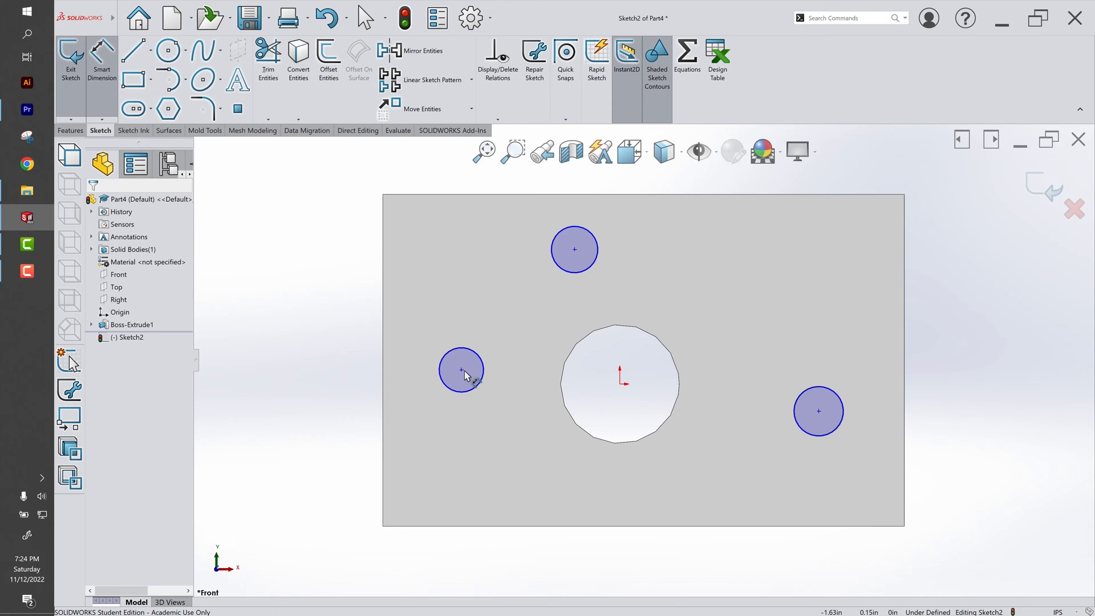
{"action": "left_click", "coordinate": [620, 384]}
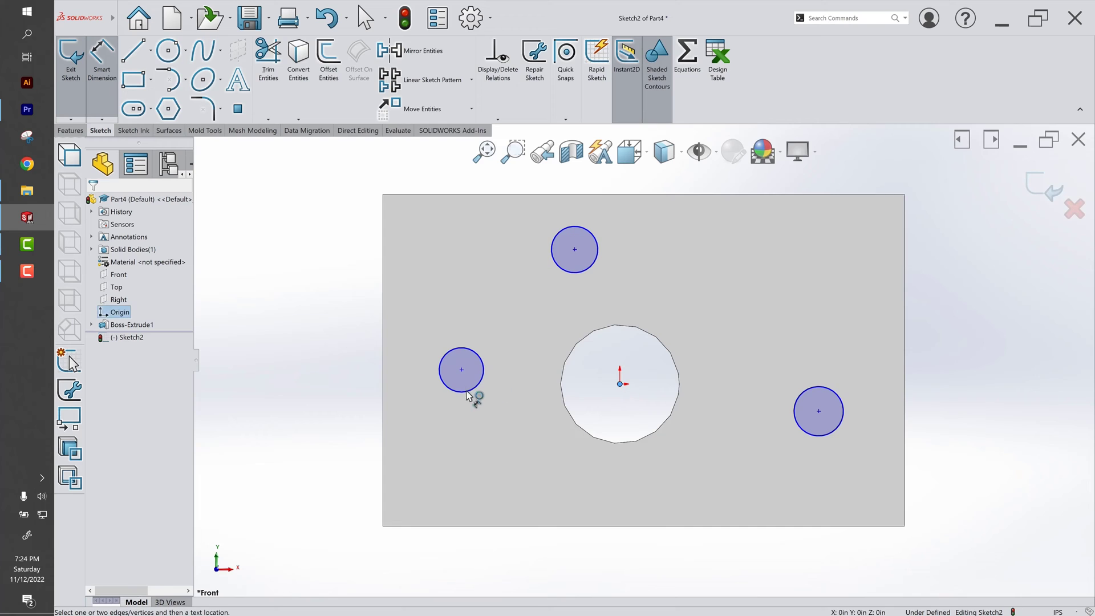
{"action": "left_click", "coordinate": [462, 371]}
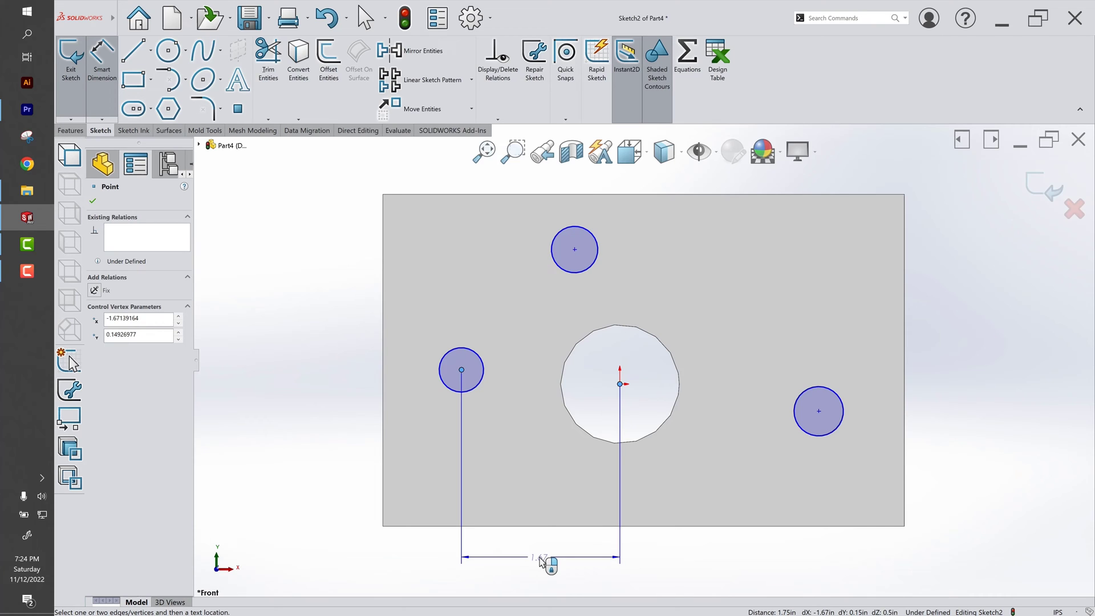
{"action": "left_click", "coordinate": [540, 558]}
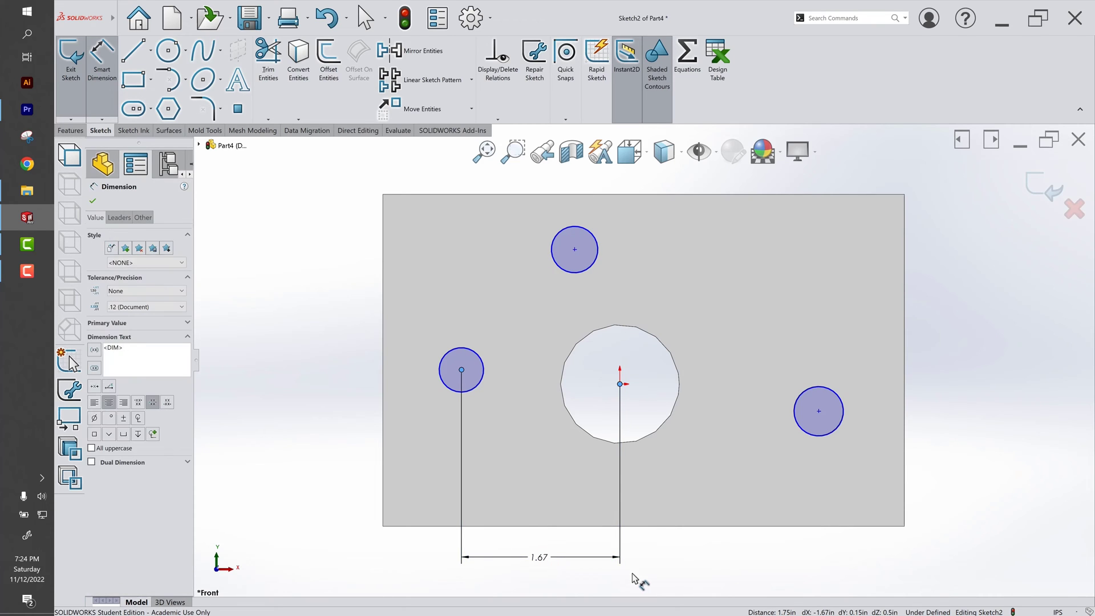
{"action": "type", "text": "1.6"}
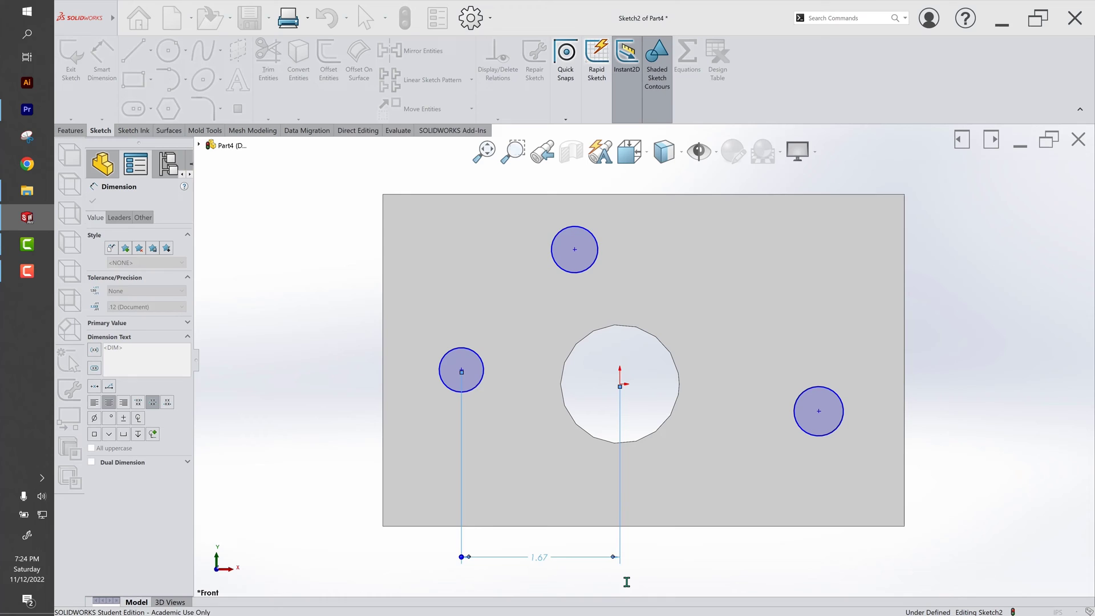
{"action": "key", "text": "Return"}
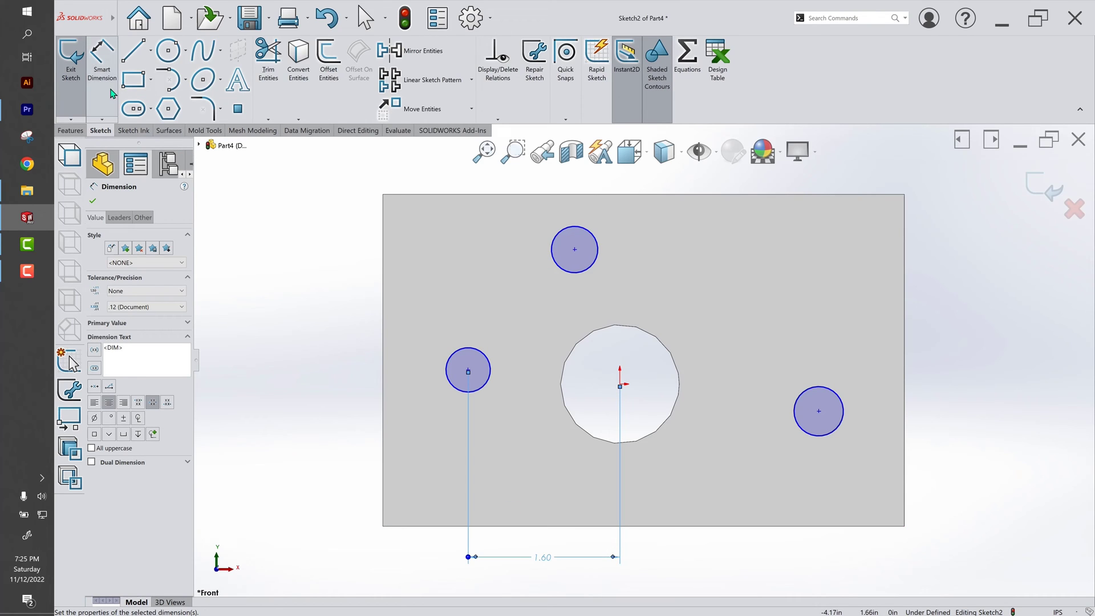
{"action": "key", "text": "Escape"}
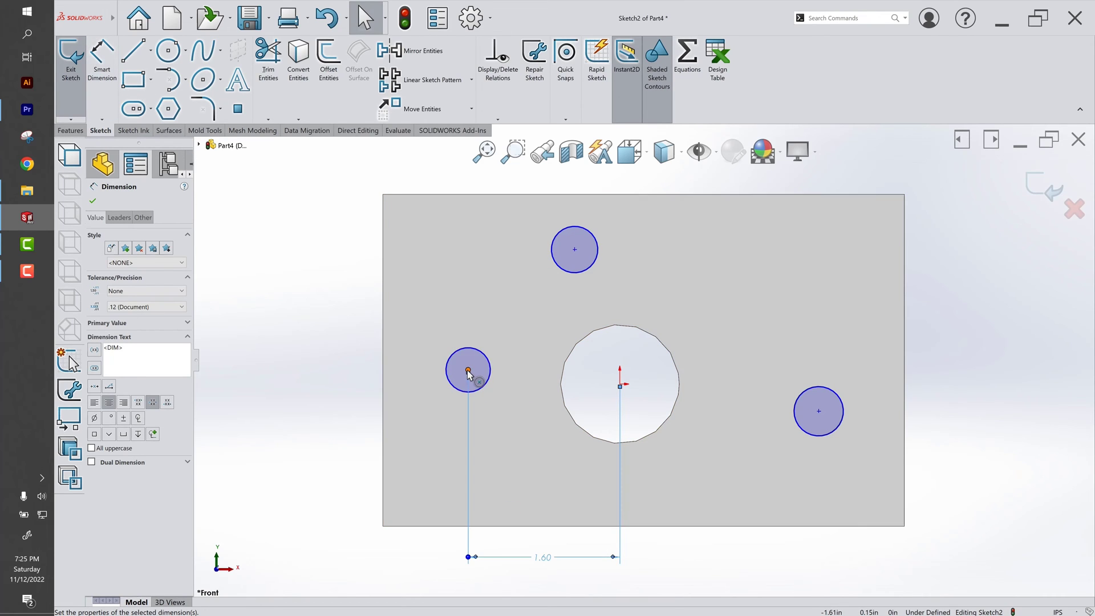
Add a Horizontal relation between the left circle's centre and the origin.
{"action": "left_click", "coordinate": [468, 370]}
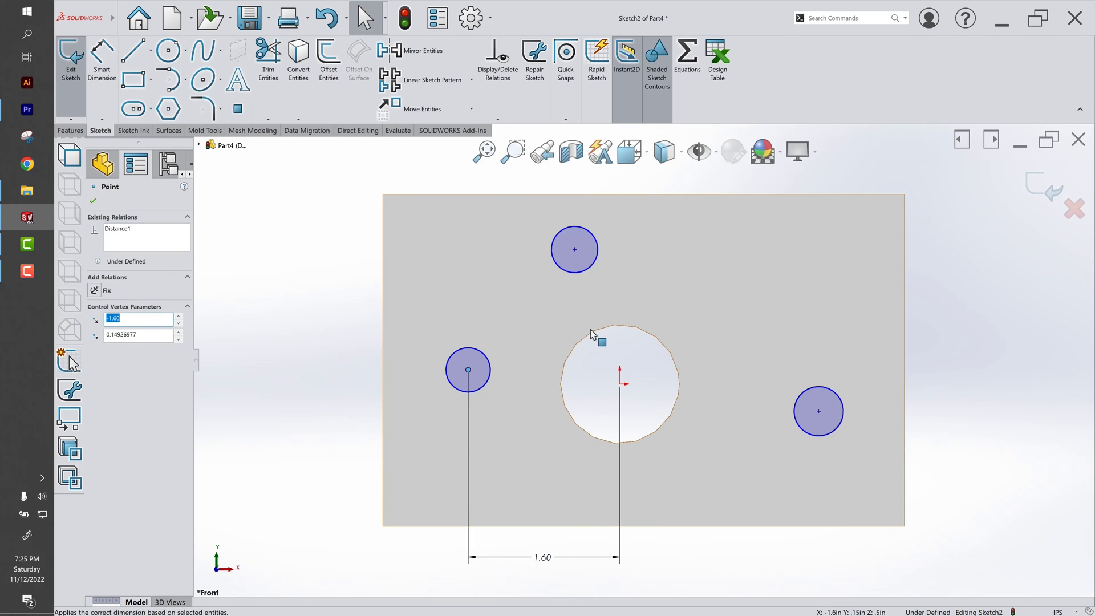
{"action": "left_click", "coordinate": [620, 385], "text": "ctrl"}
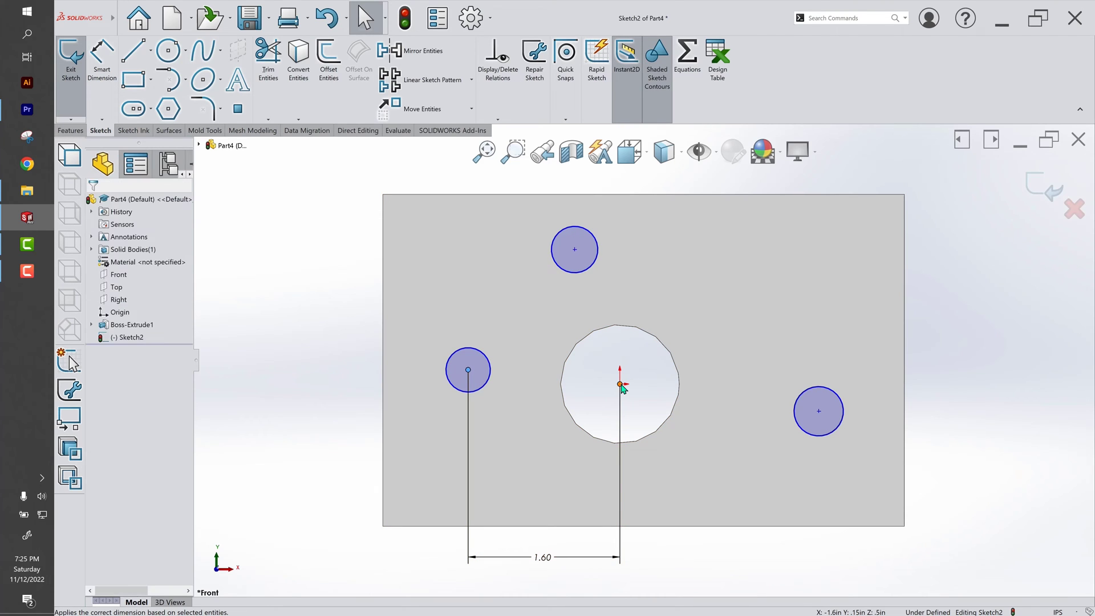
{"action": "left_click", "coordinate": [644, 358]}
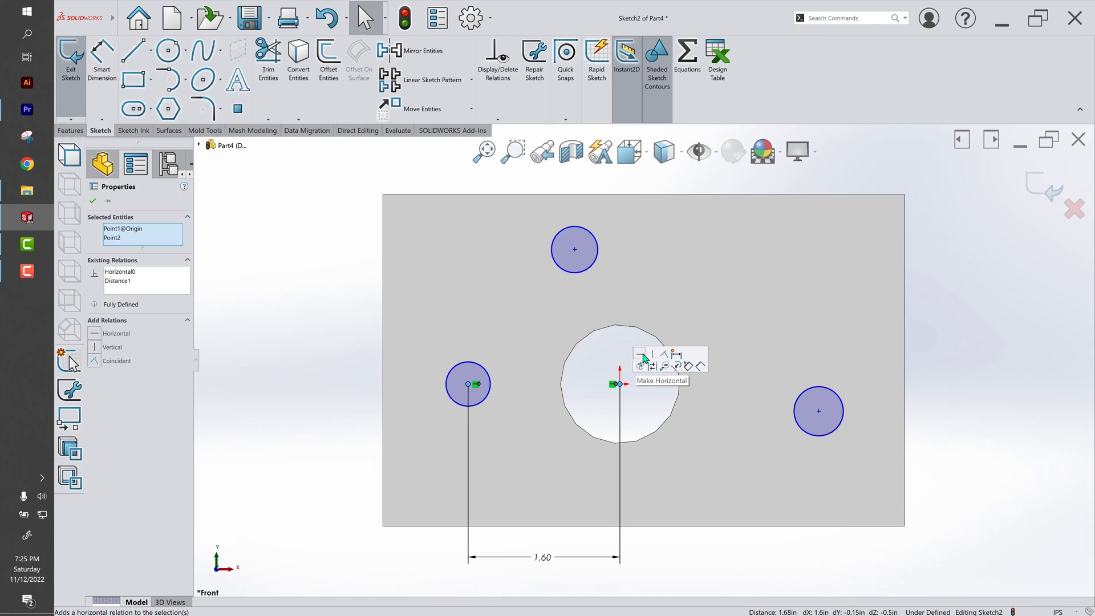
{"action": "left_click", "coordinate": [320, 435]}
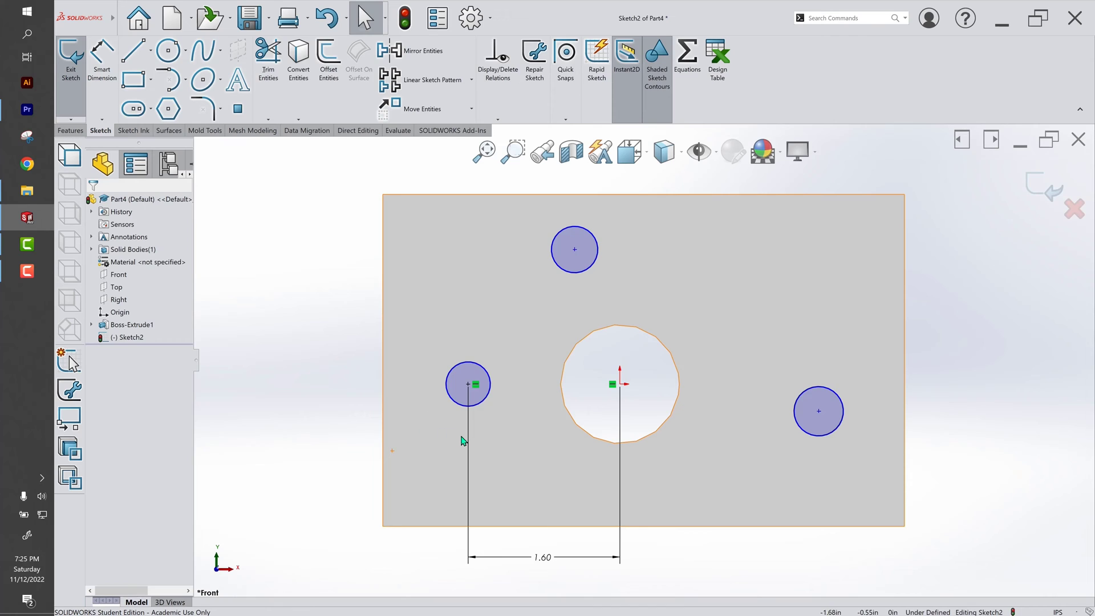
{"action": "left_click", "coordinate": [102, 57]}
Dimension the right small circle as Ø.482 with .123 precision and symmetric ±.002 tolerance.
{"action": "key", "text": "Return"}
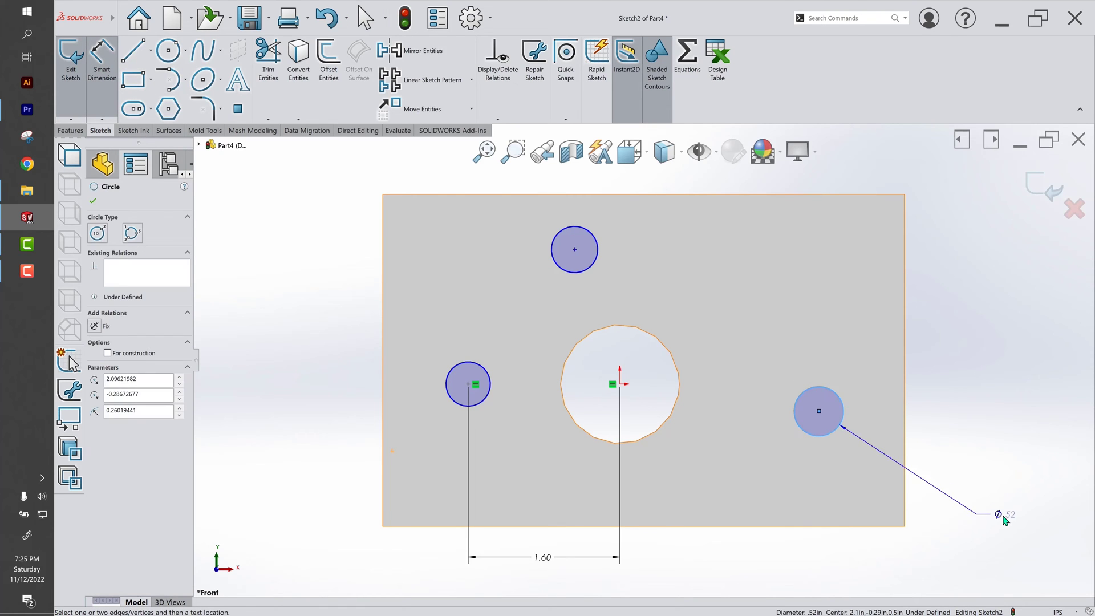
{"action": "left_click", "coordinate": [991, 522]}
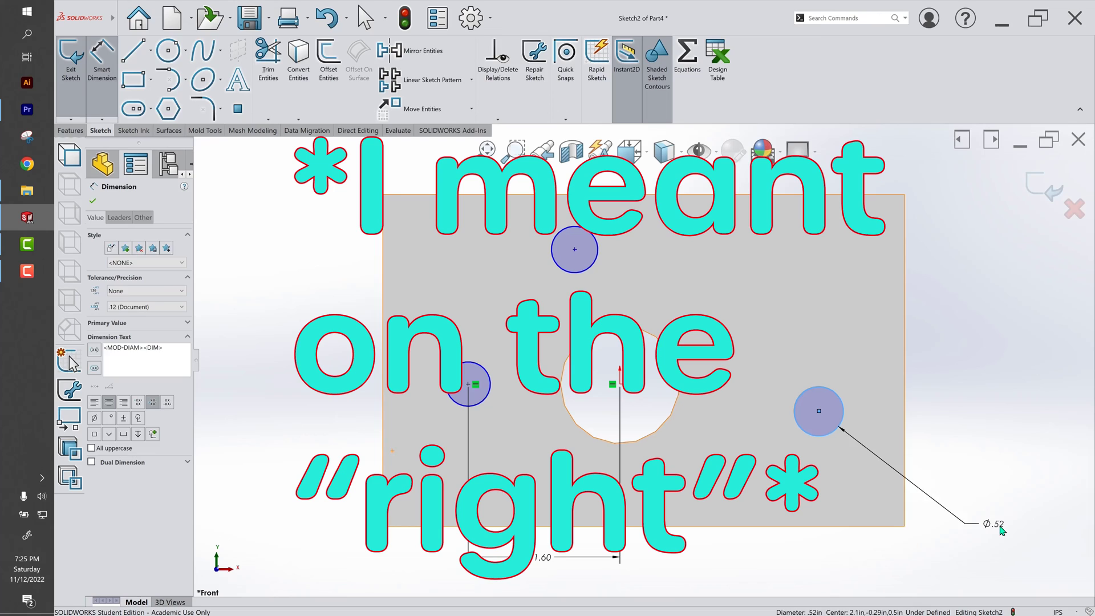
{"action": "type", "text": "."}
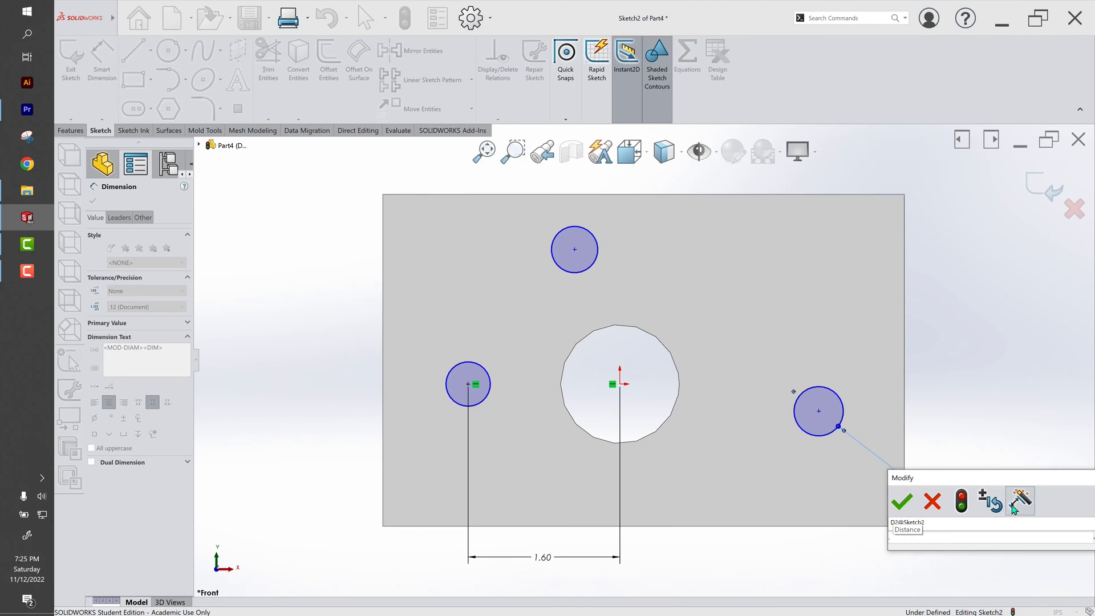
{"action": "type", "text": "482"}
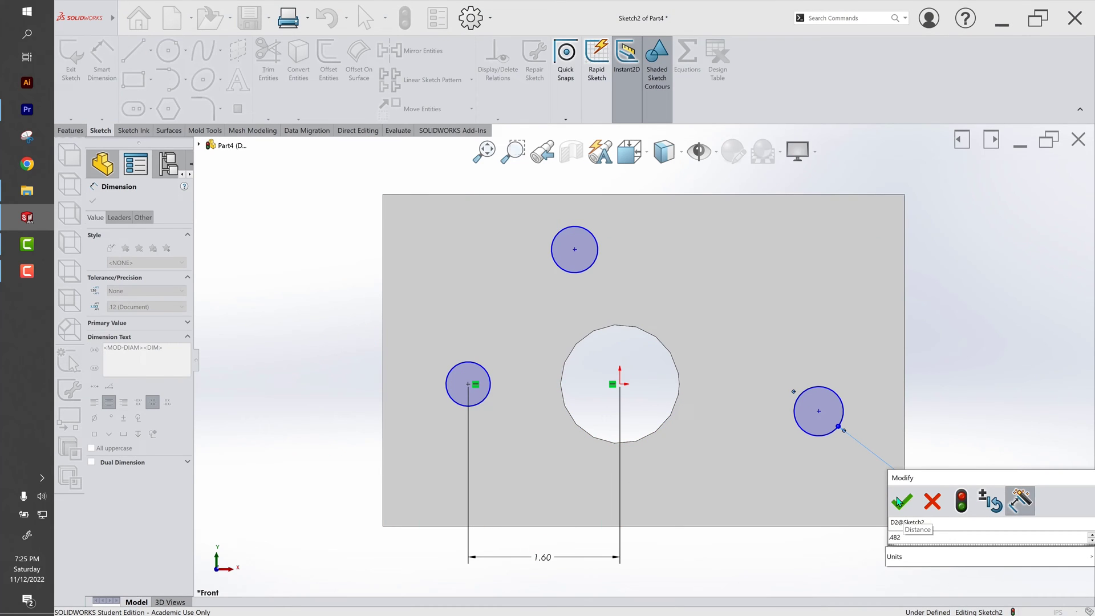
{"action": "left_click", "coordinate": [899, 502]}
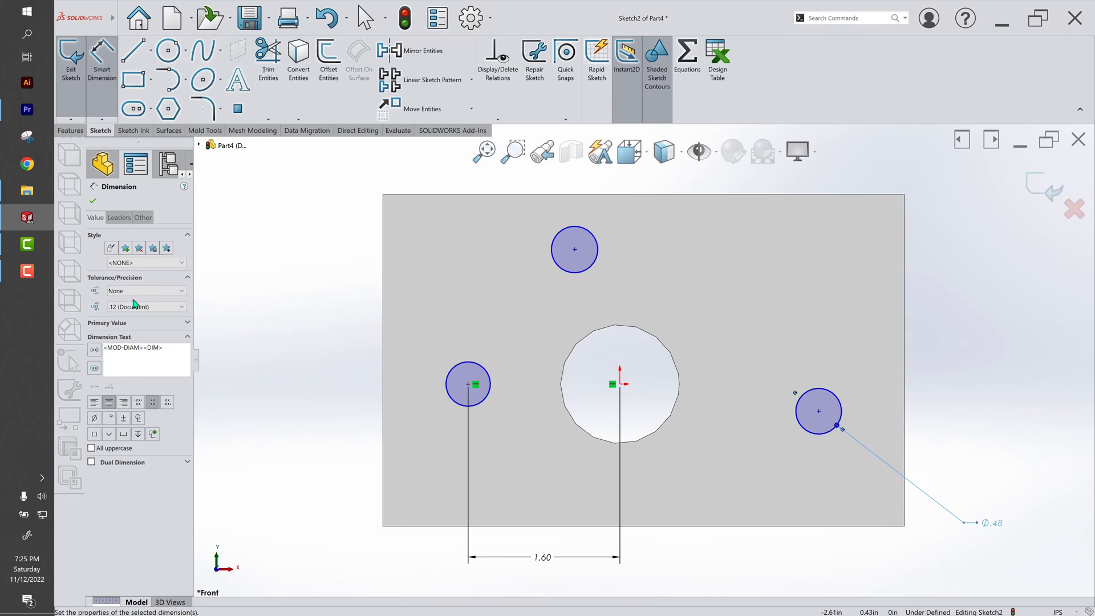
{"action": "left_click", "coordinate": [135, 306]}
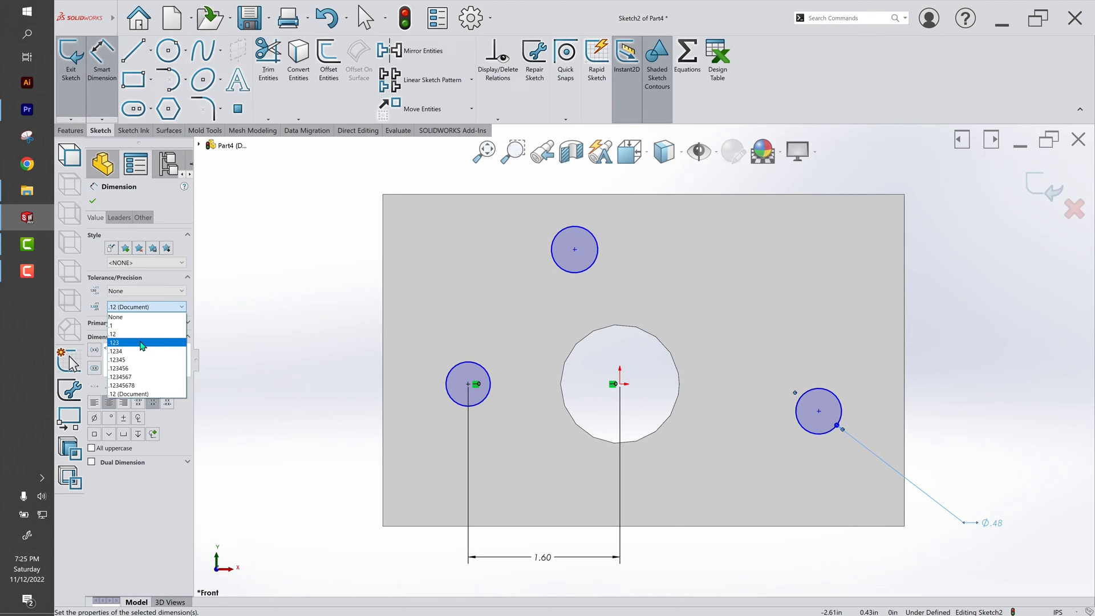
{"action": "left_click", "coordinate": [141, 343]}
{"action": "left_click", "coordinate": [132, 292]}
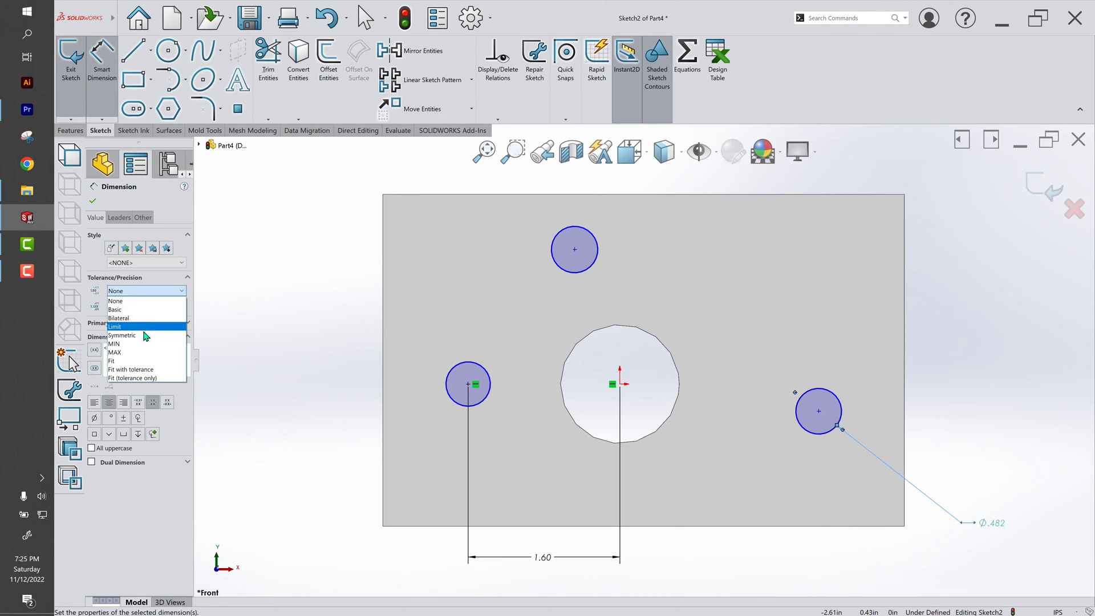
{"action": "left_click", "coordinate": [146, 336]}
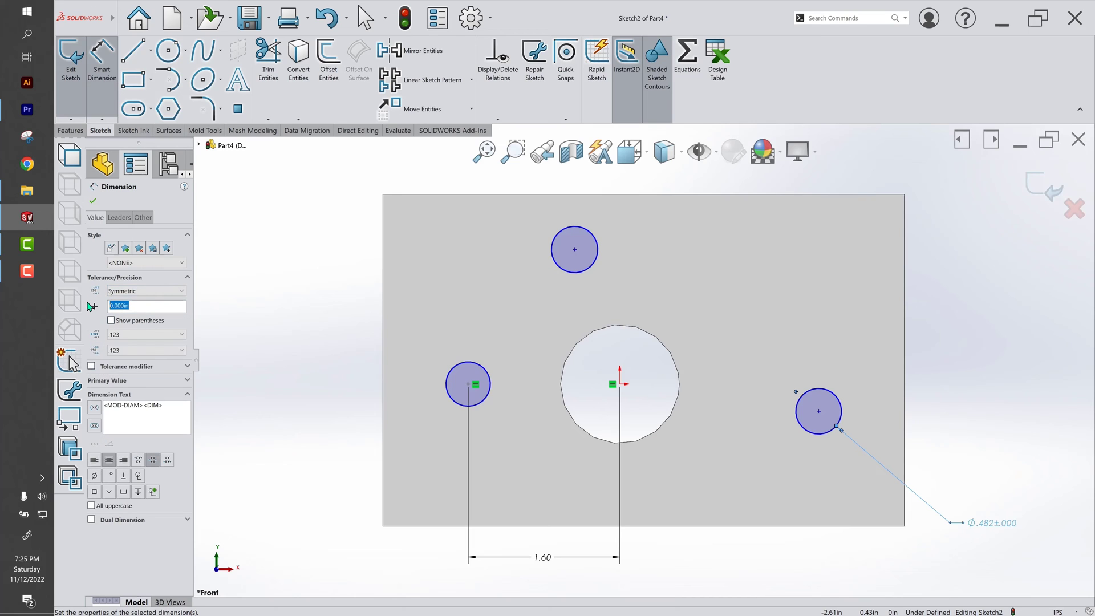
{"action": "left_click", "coordinate": [93, 201]}
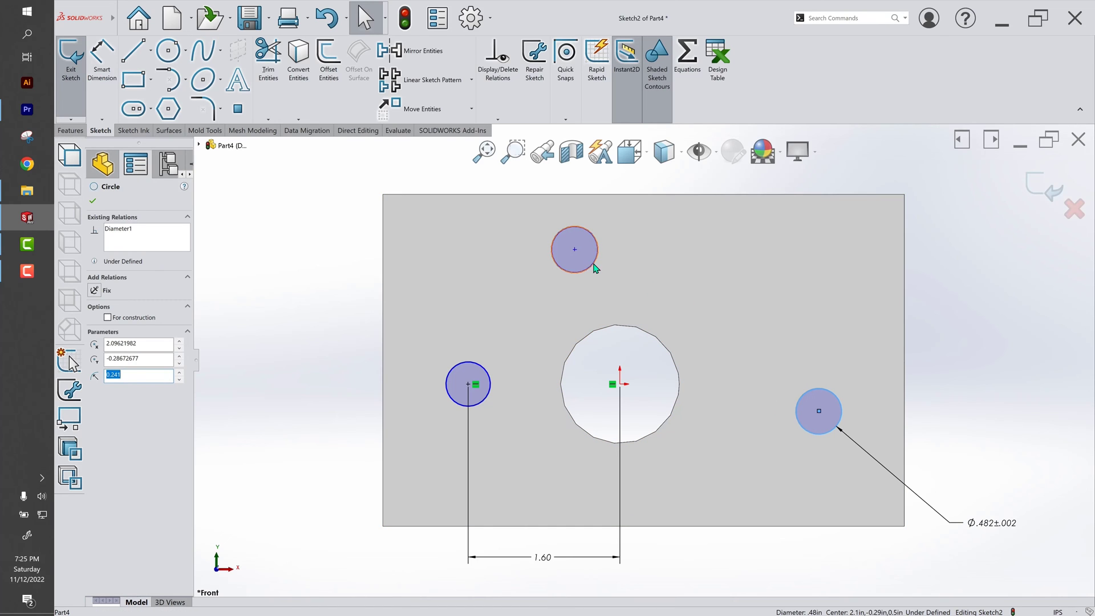
Apply an Equal relation to the three small circles so all share Ø.482.
{"action": "left_click", "coordinate": [489, 398], "text": "ctrl"}
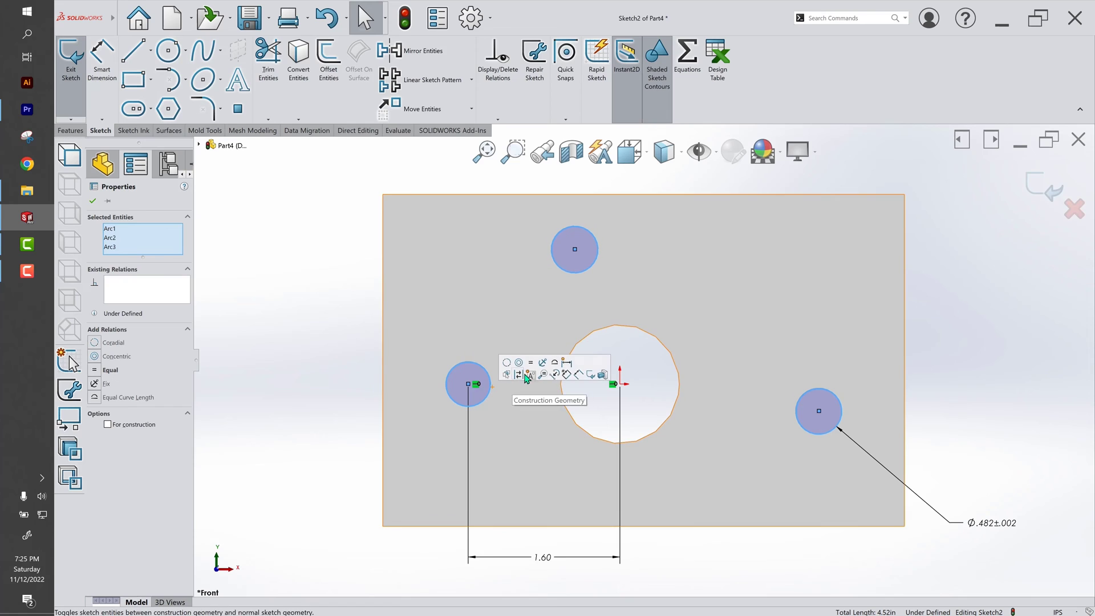
{"action": "left_click", "coordinate": [530, 364]}
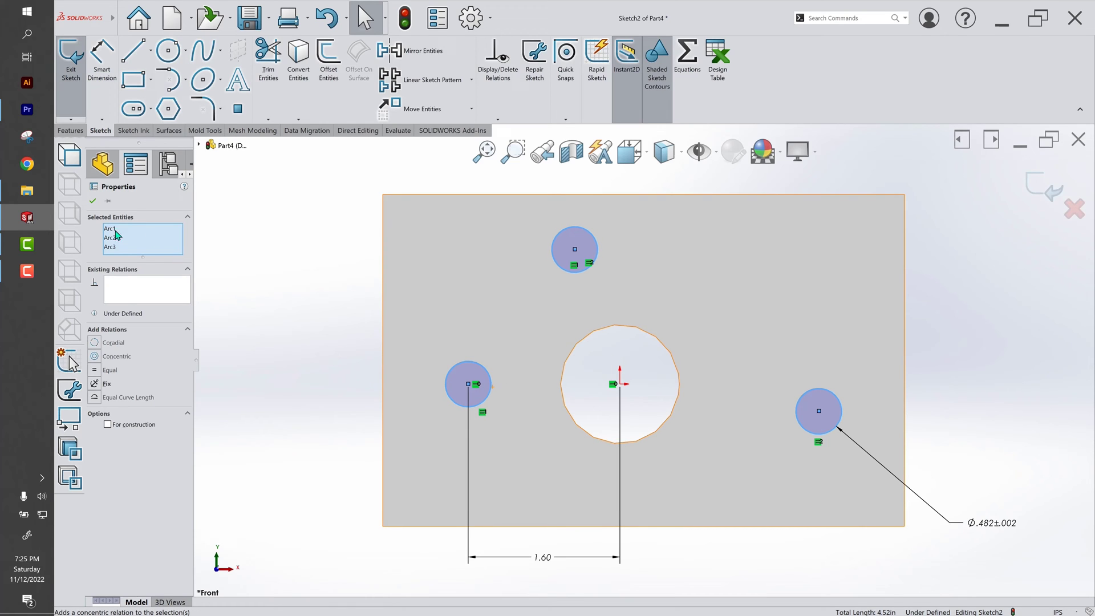
{"action": "left_click", "coordinate": [93, 204]}
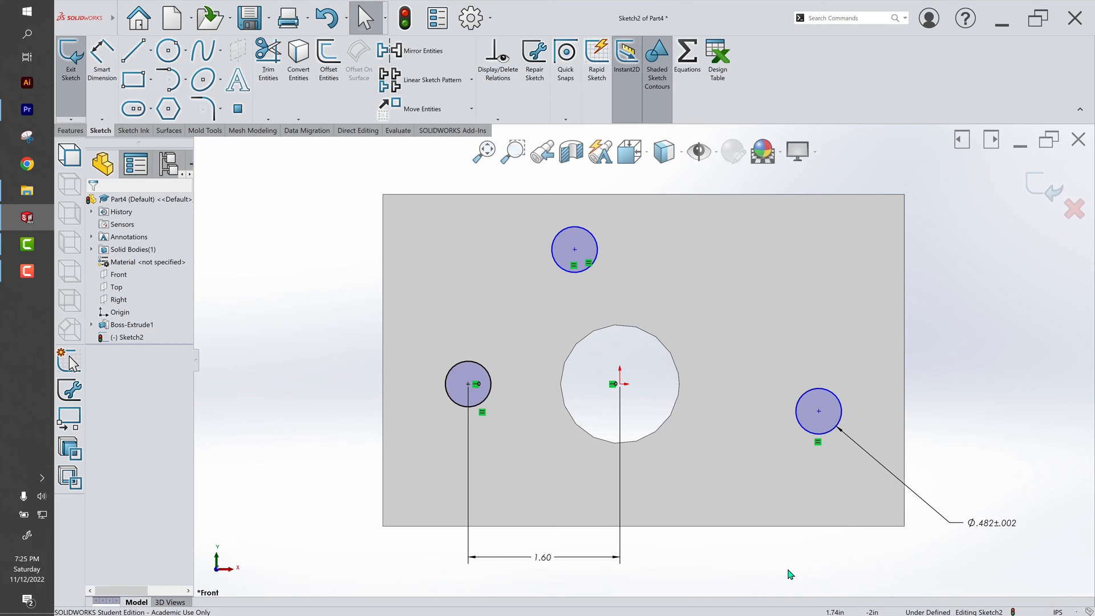
{"action": "middle_click_drag", "start_coordinate": [801, 519], "coordinate": [762, 485], "text": "ctrl"}
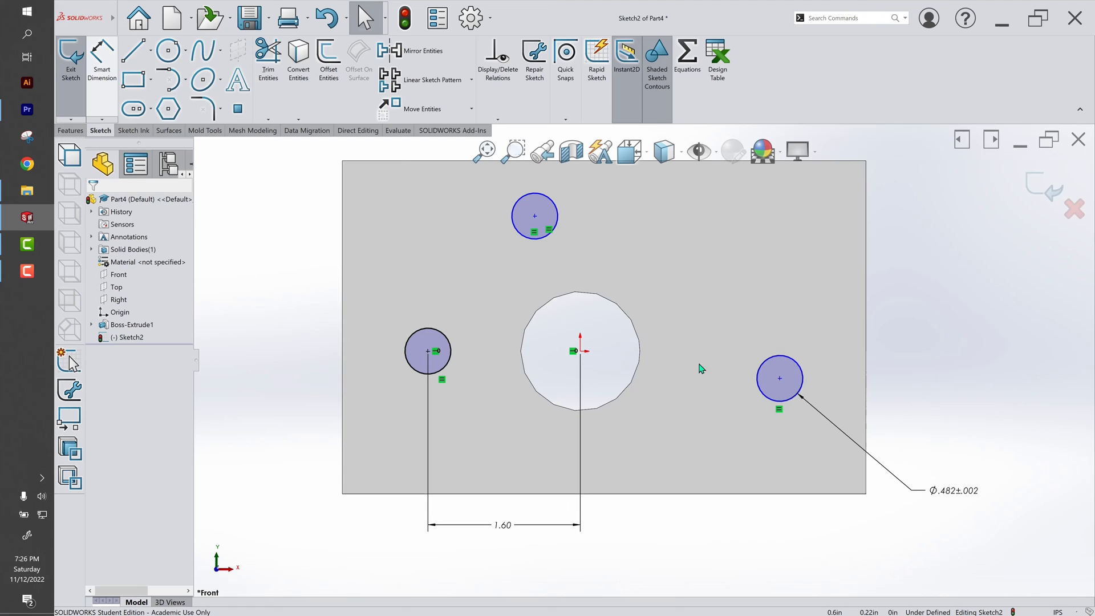
{"action": "left_click", "coordinate": [101, 72]}
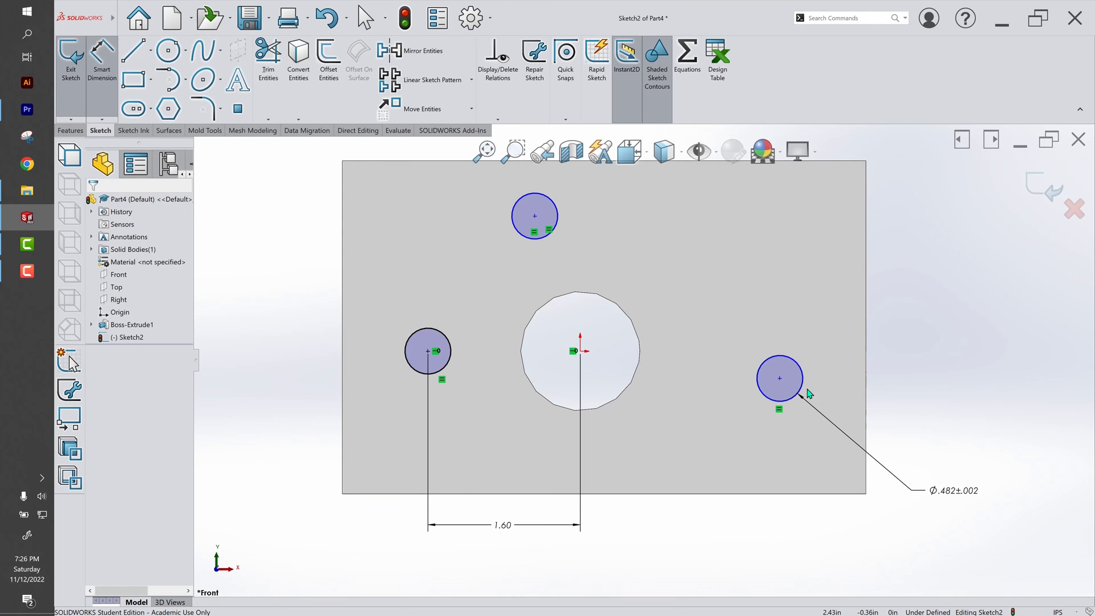
Dimension the right hole's centre 2.20 from the origin.
{"action": "left_click", "coordinate": [573, 353]}
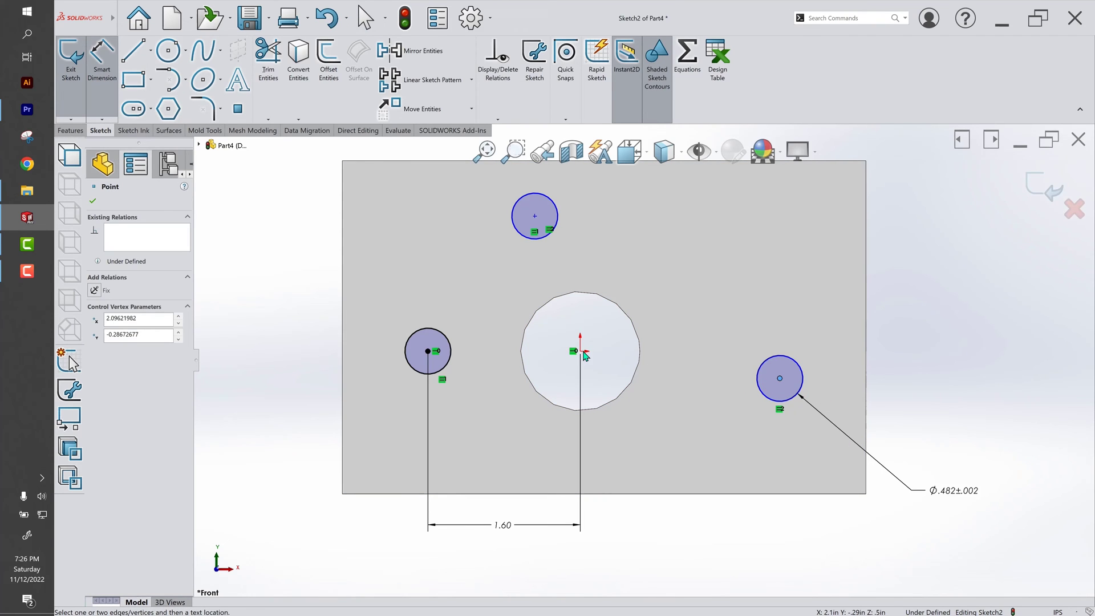
{"action": "left_click", "coordinate": [779, 378]}
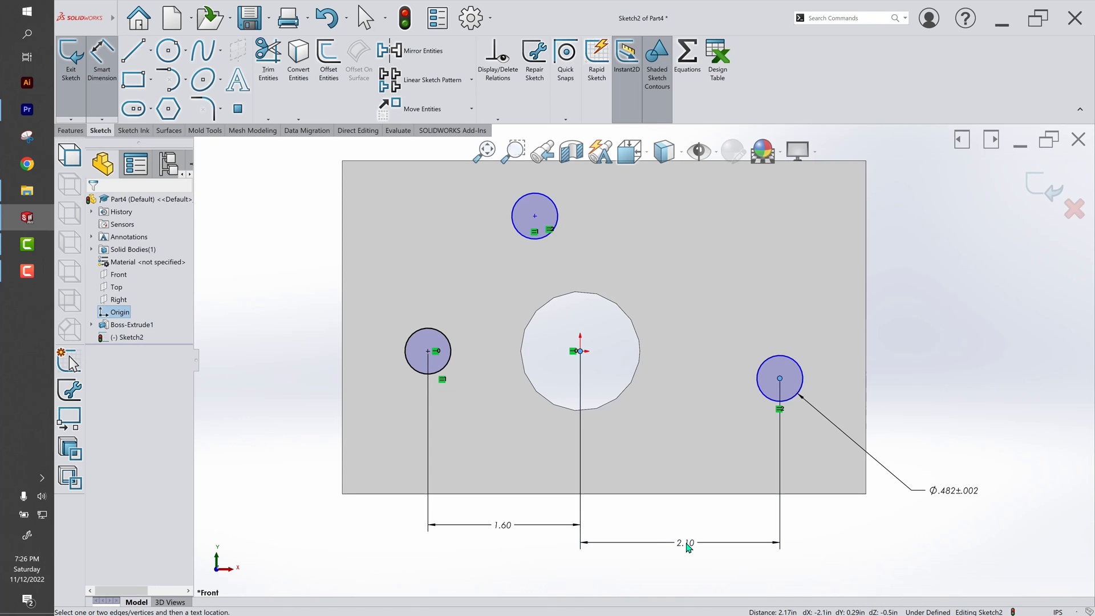
{"action": "left_click", "coordinate": [689, 547]}
{"action": "type", "text": "2."}
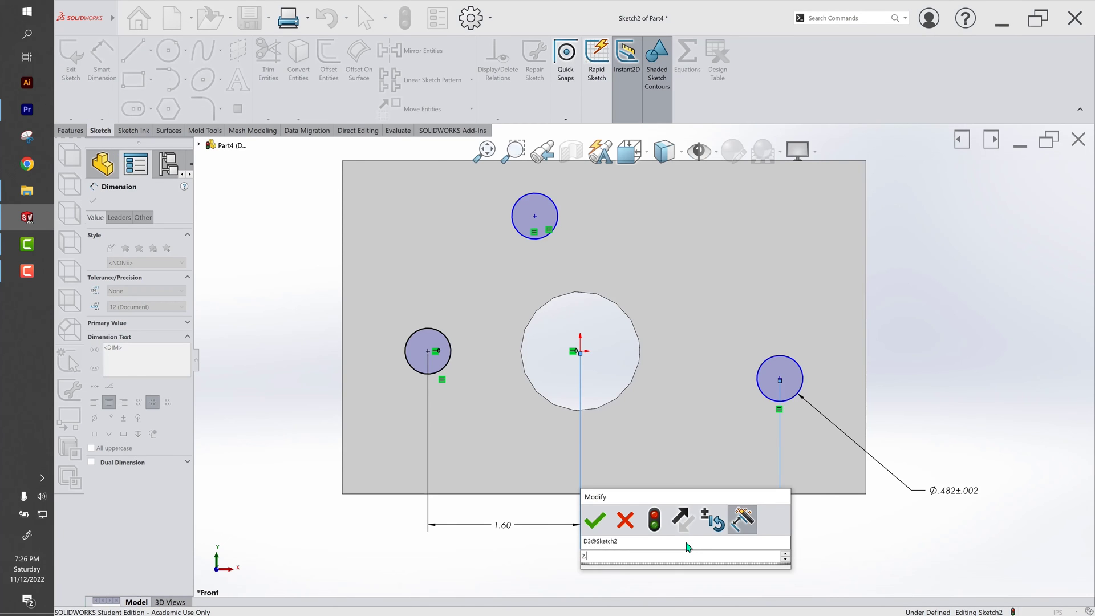
{"action": "type", "text": "2"}
{"action": "key", "text": "Return"}
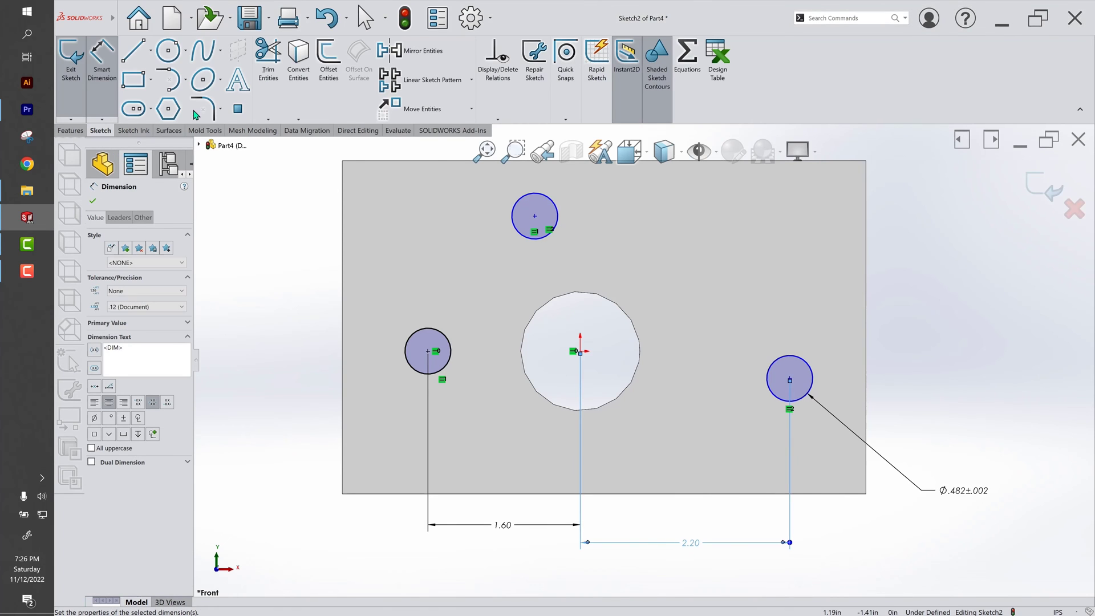
{"action": "key", "text": "Escape"}
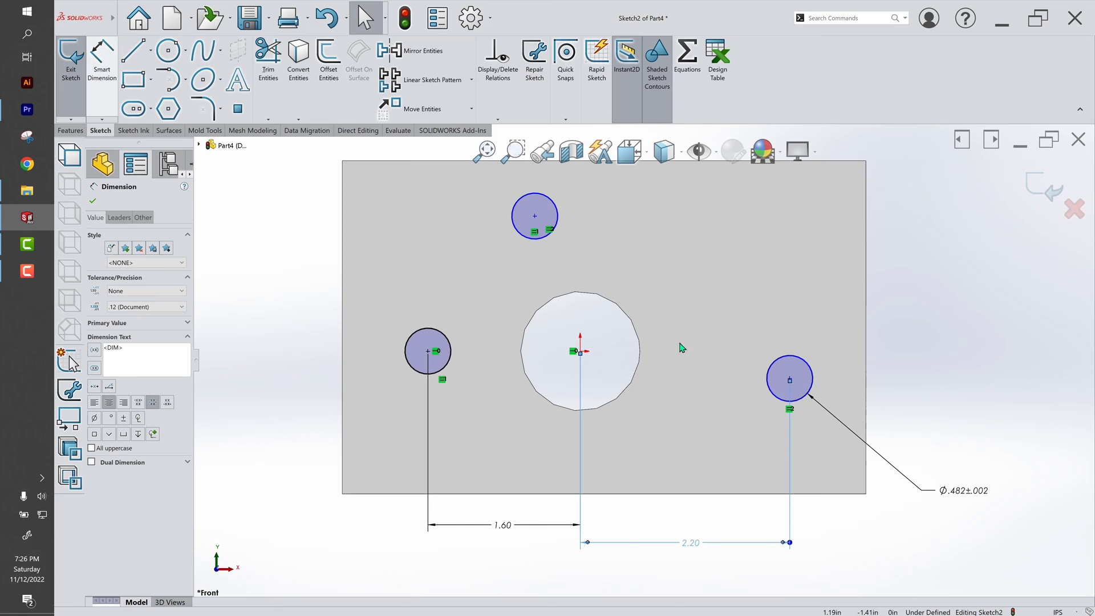
Constrain the right hole's centre horizontal with the origin.
{"action": "left_click", "coordinate": [789, 379]}
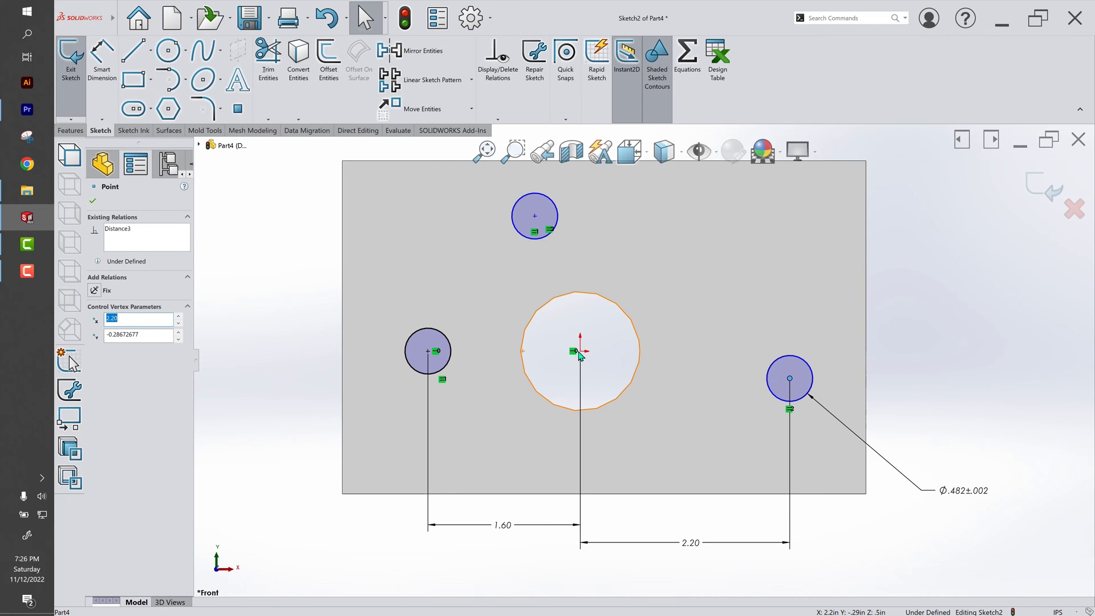
{"action": "left_click", "coordinate": [580, 352], "text": "ctrl"}
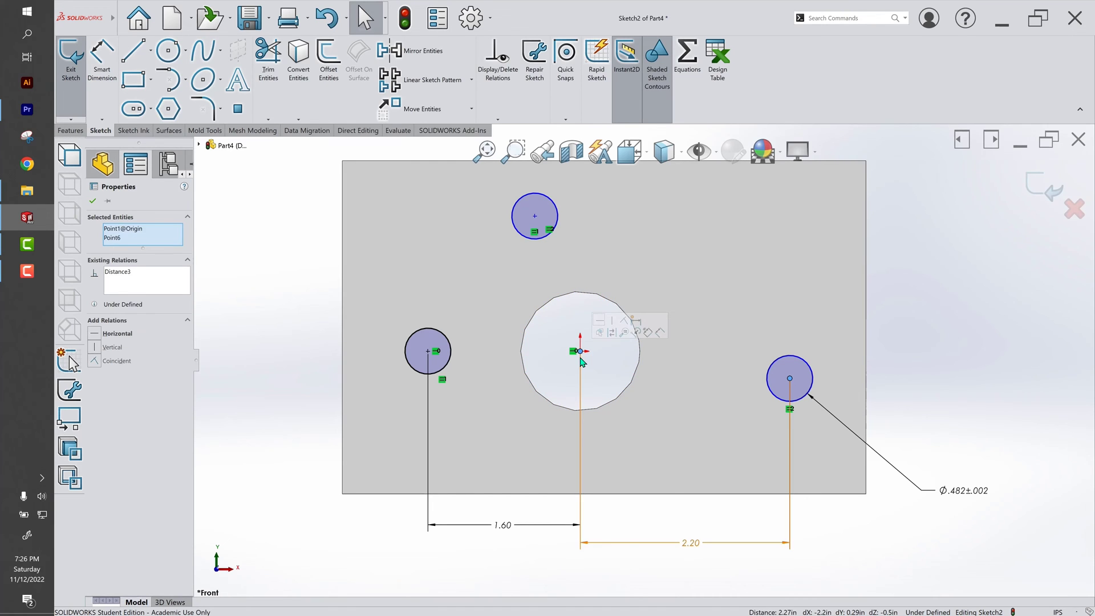
{"action": "left_click", "coordinate": [630, 322]}
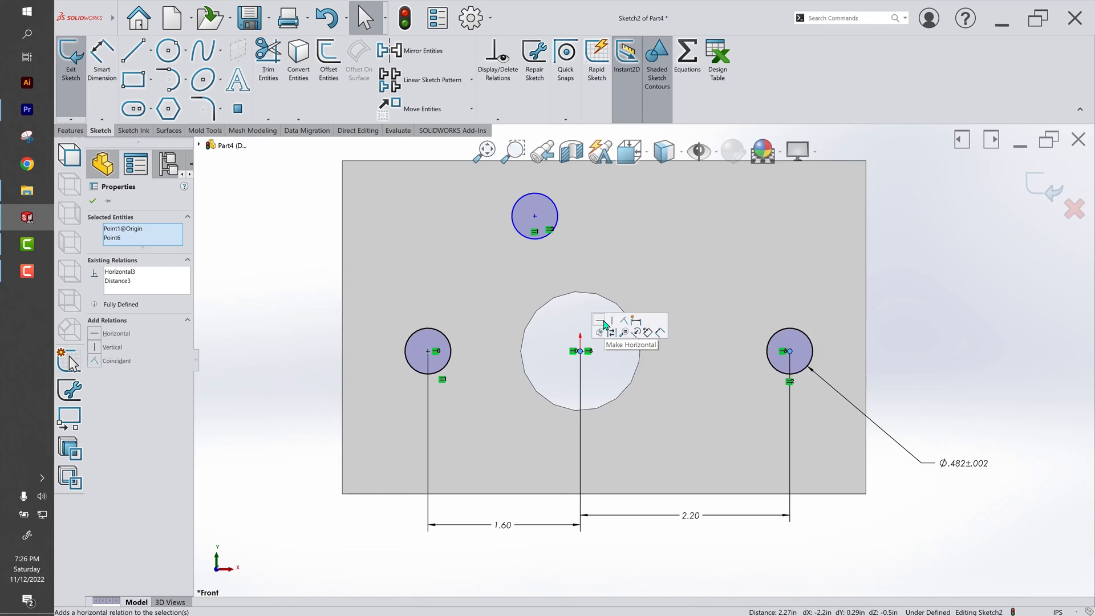
{"action": "right_click", "coordinate": [630, 323]}
{"action": "left_click", "coordinate": [973, 342]}
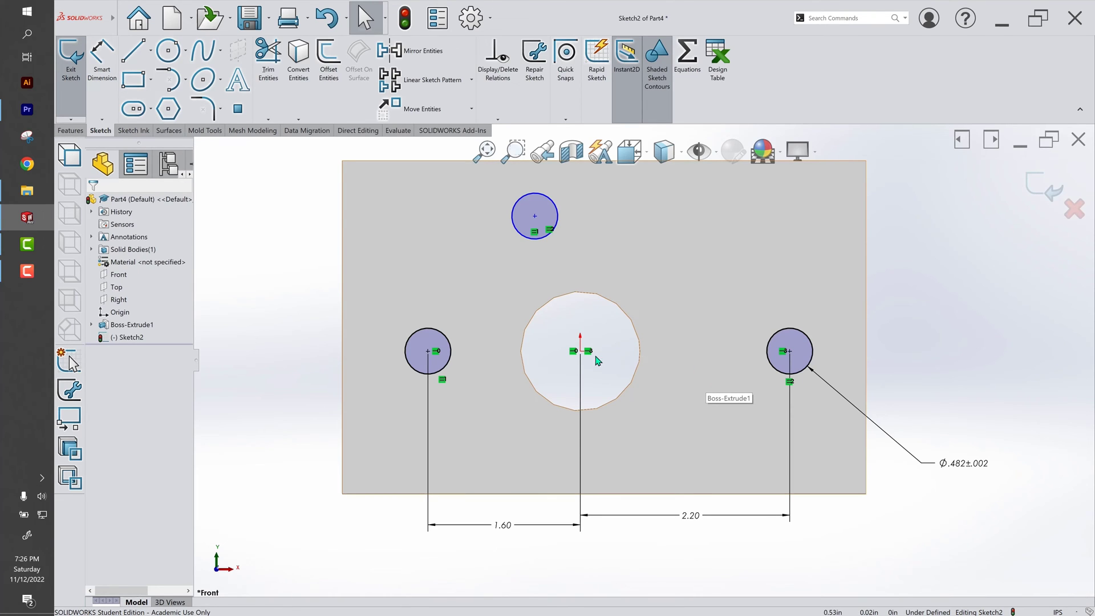
{"action": "scroll", "coordinate": [573, 302], "scroll_direction": "up", "scroll_amount": 2}
{"action": "scroll", "coordinate": [577, 286], "scroll_direction": "down", "scroll_amount": 2}
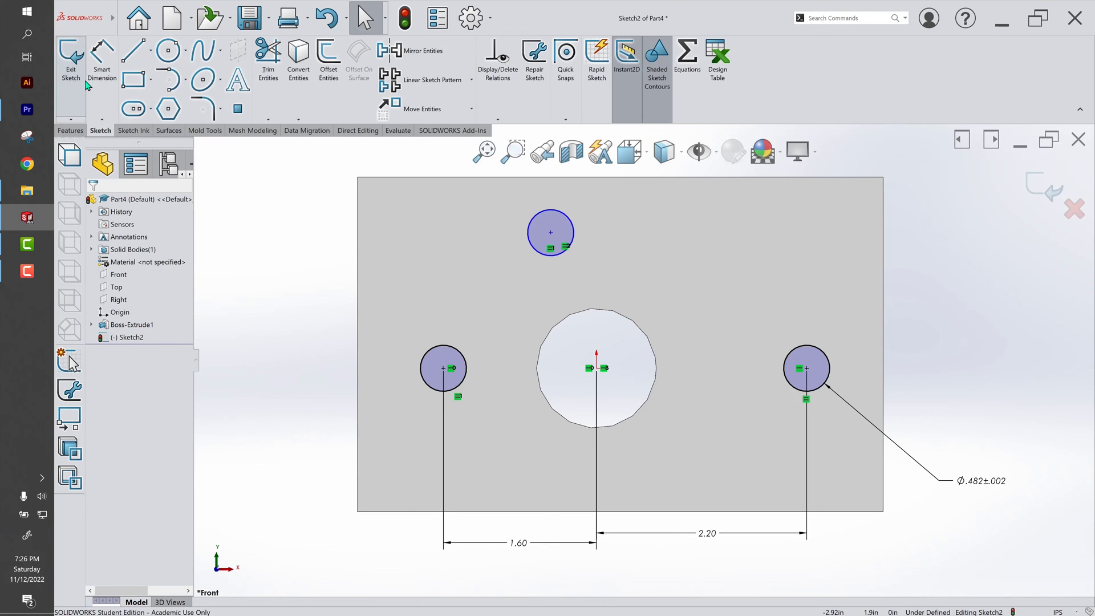
Try dimensioning between the left hole, origin and top hole, cancelling each attempt.
{"action": "key", "text": "d"}
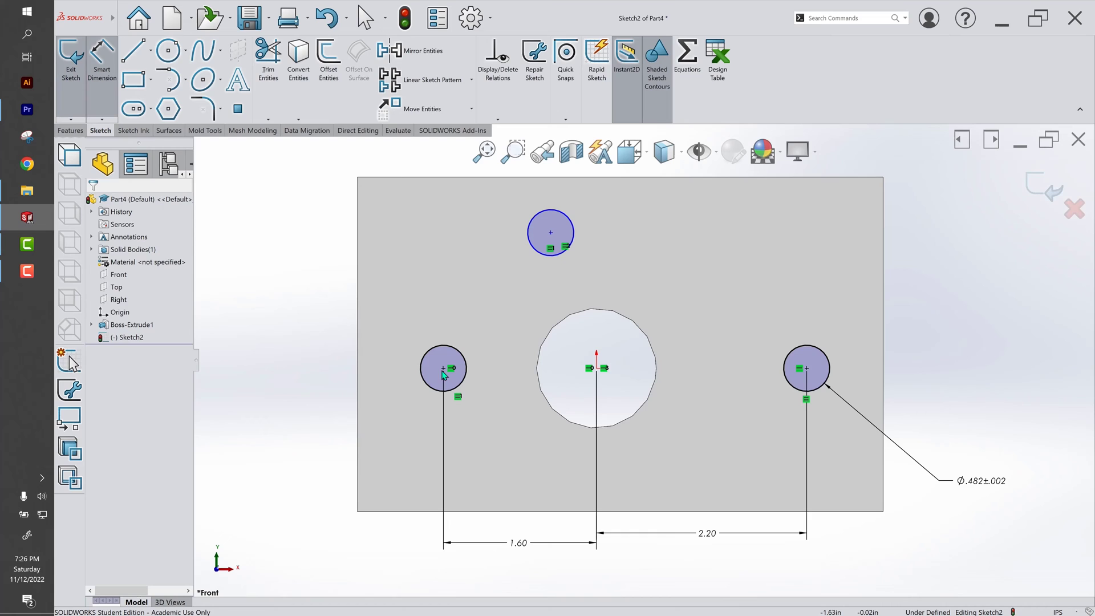
{"action": "left_click", "coordinate": [587, 371]}
{"action": "key", "text": "Escape"}
{"action": "left_click", "coordinate": [597, 369]}
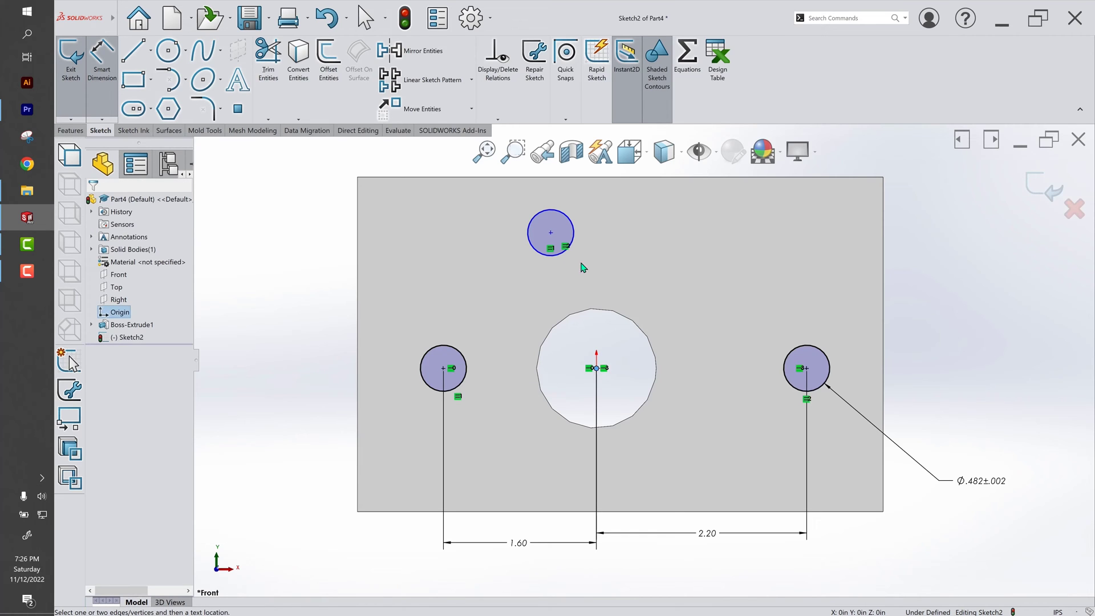
{"action": "left_click", "coordinate": [550, 233]}
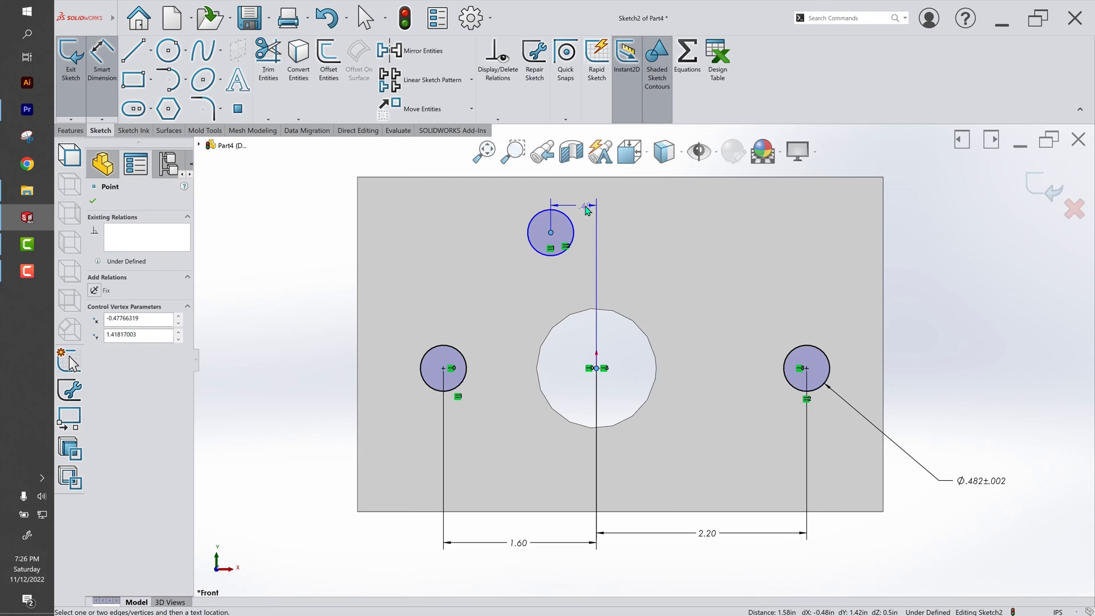
{"action": "key", "text": "z"}
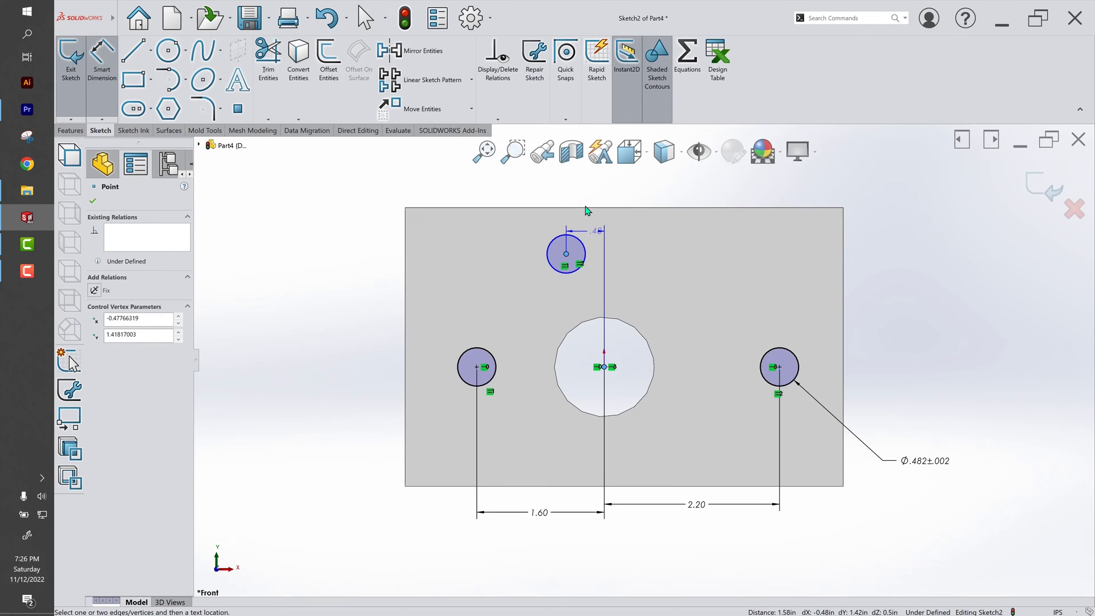
{"action": "key", "text": "Escape"}
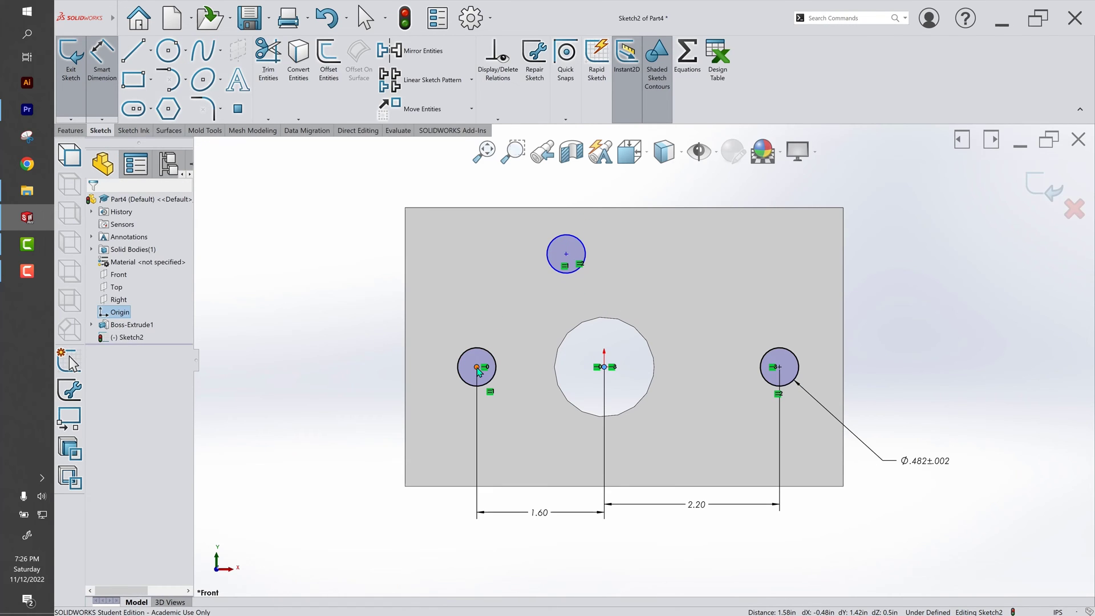
{"action": "left_click", "coordinate": [478, 367]}
{"action": "key", "text": "Escape"}
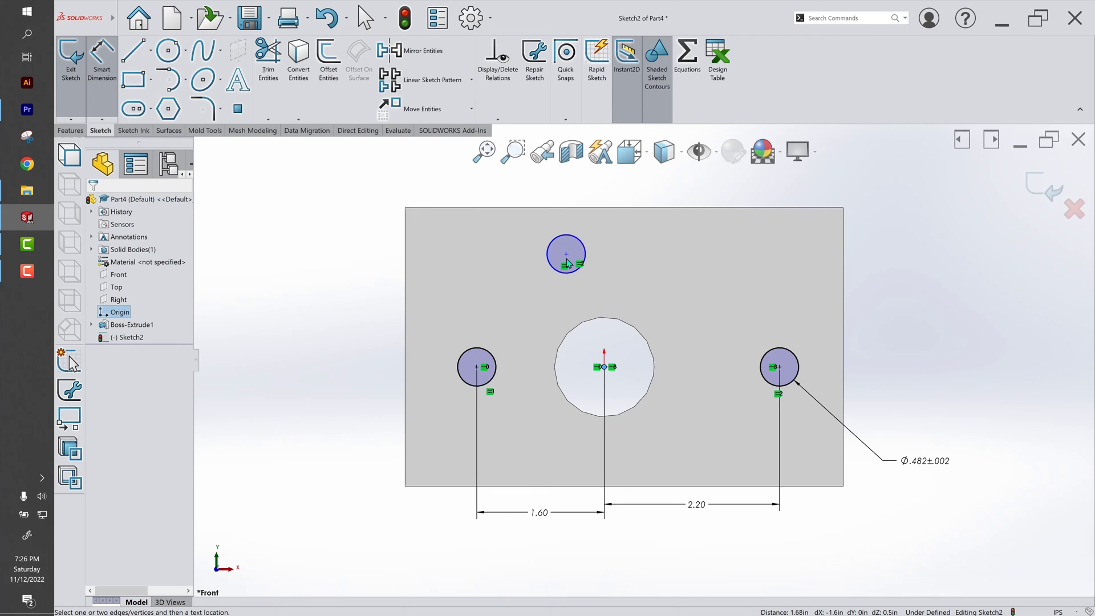
{"action": "left_click", "coordinate": [477, 367]}
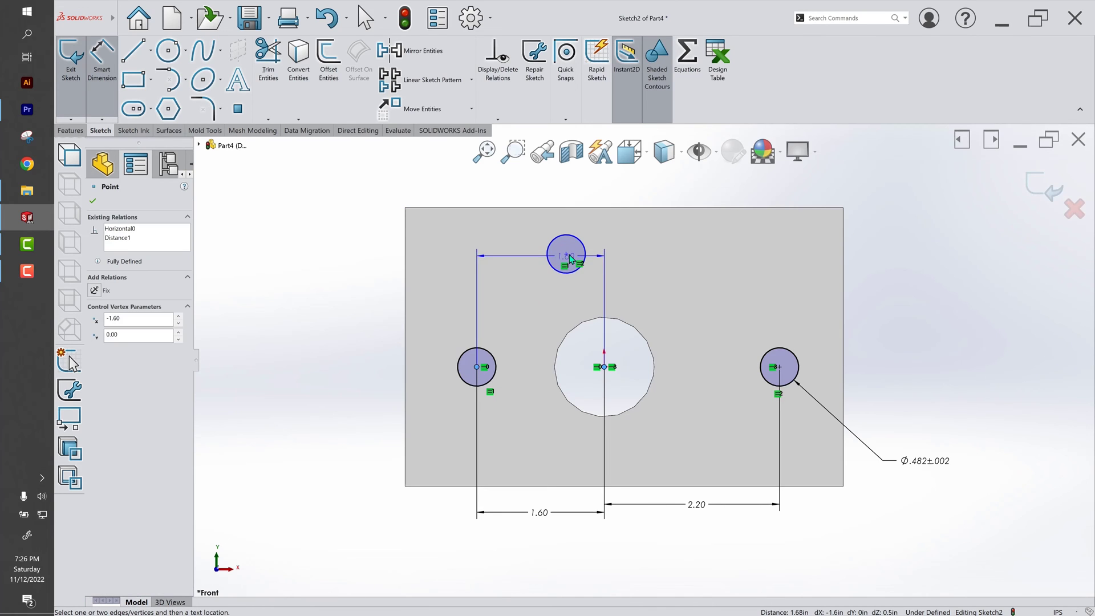
{"action": "key", "text": "Escape"}
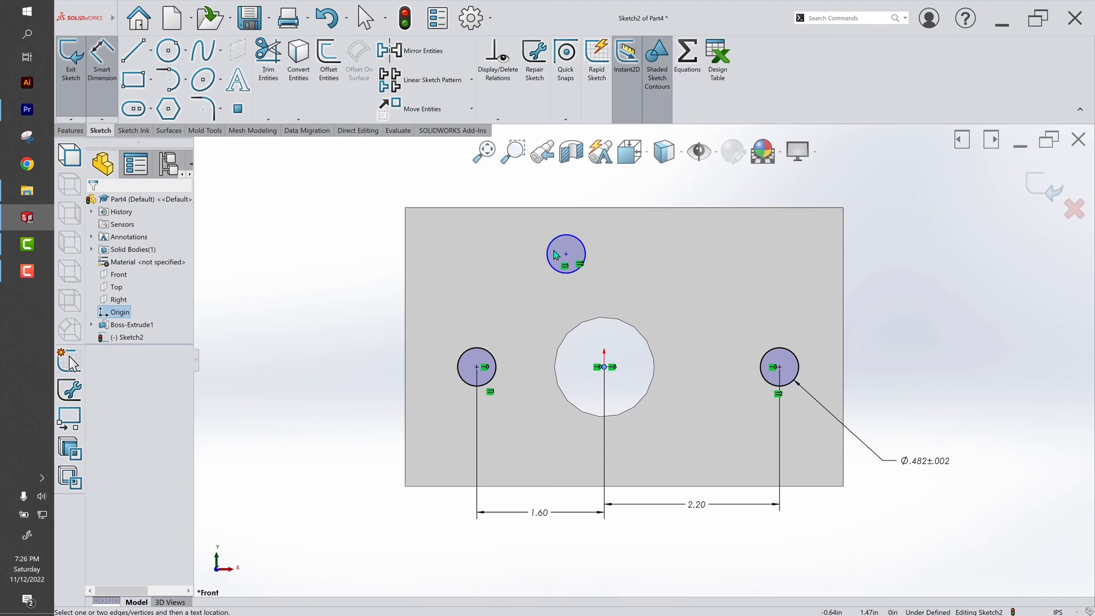
{"action": "key", "text": "Escape"}
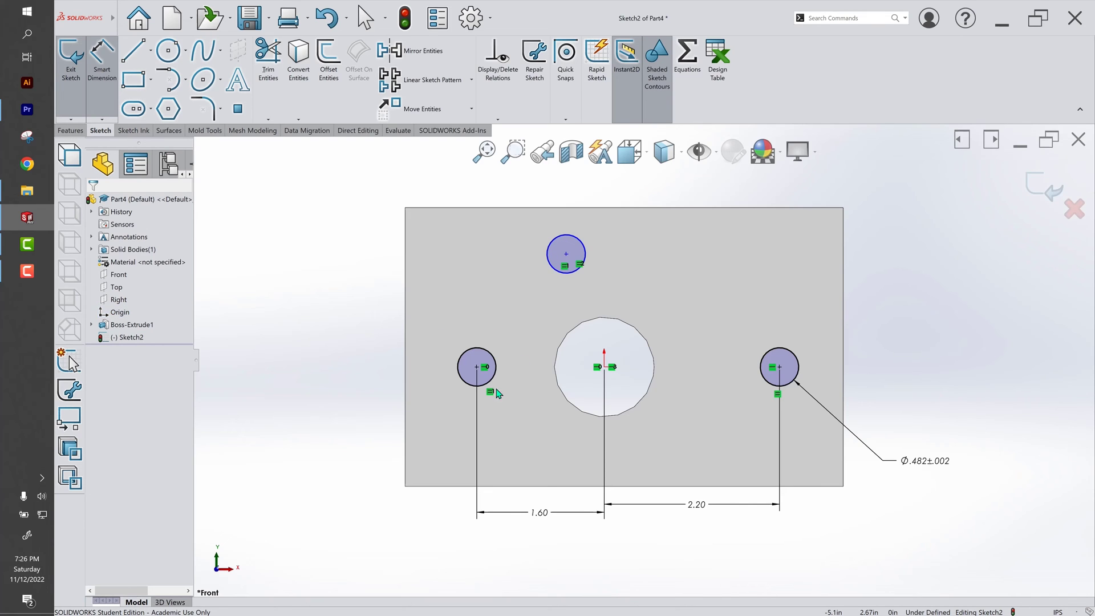
Dimension the top hole .811 horizontally from the left hole's centre.
{"action": "left_click", "coordinate": [477, 366]}
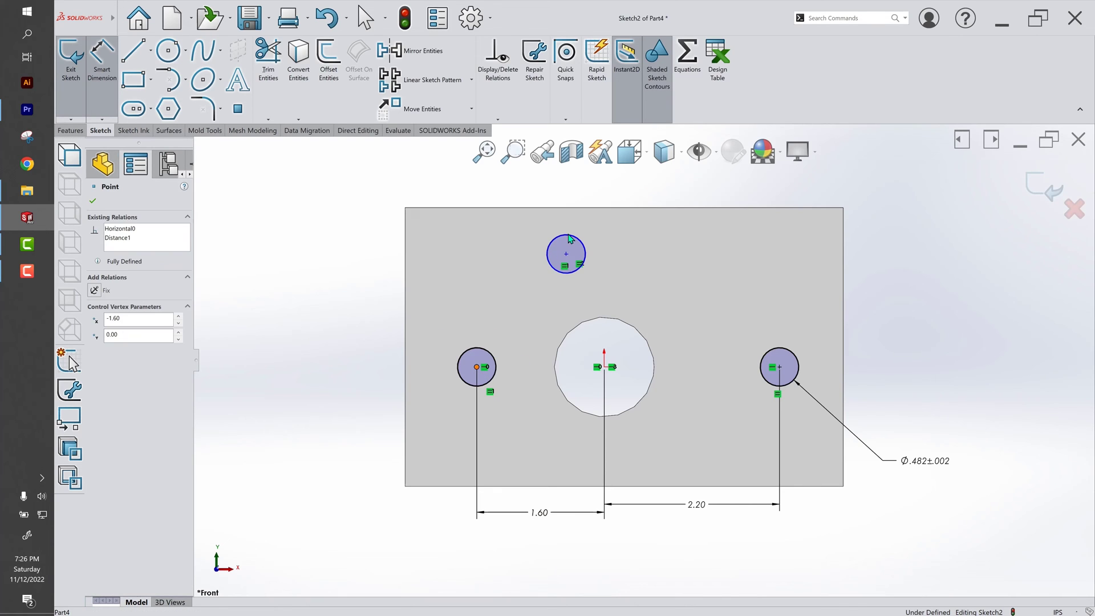
{"action": "key", "text": "d"}
{"action": "left_click", "coordinate": [566, 255]}
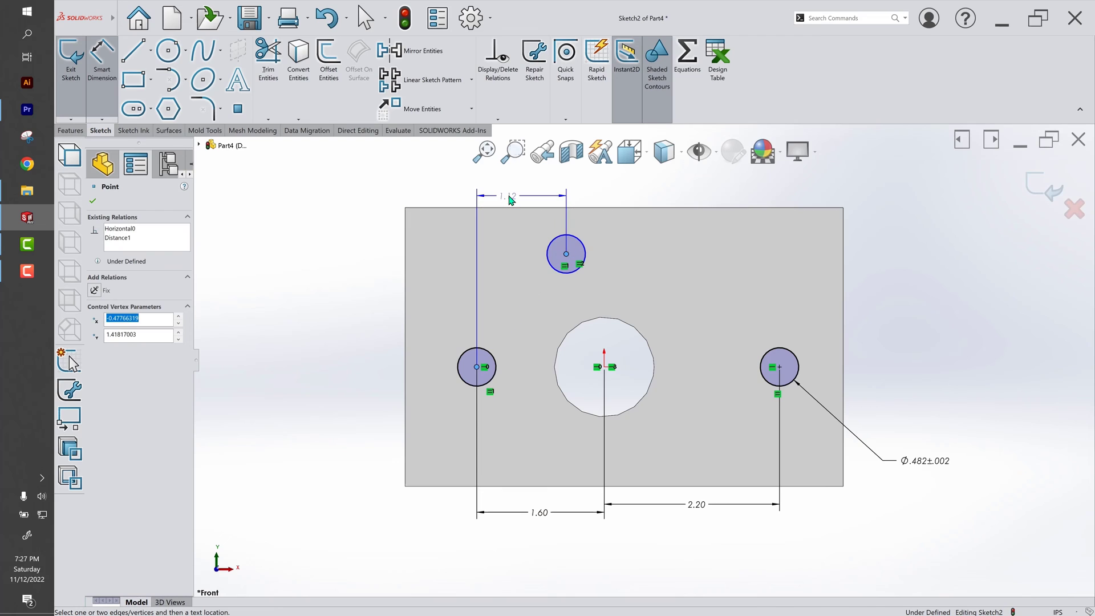
{"action": "left_click", "coordinate": [516, 197]}
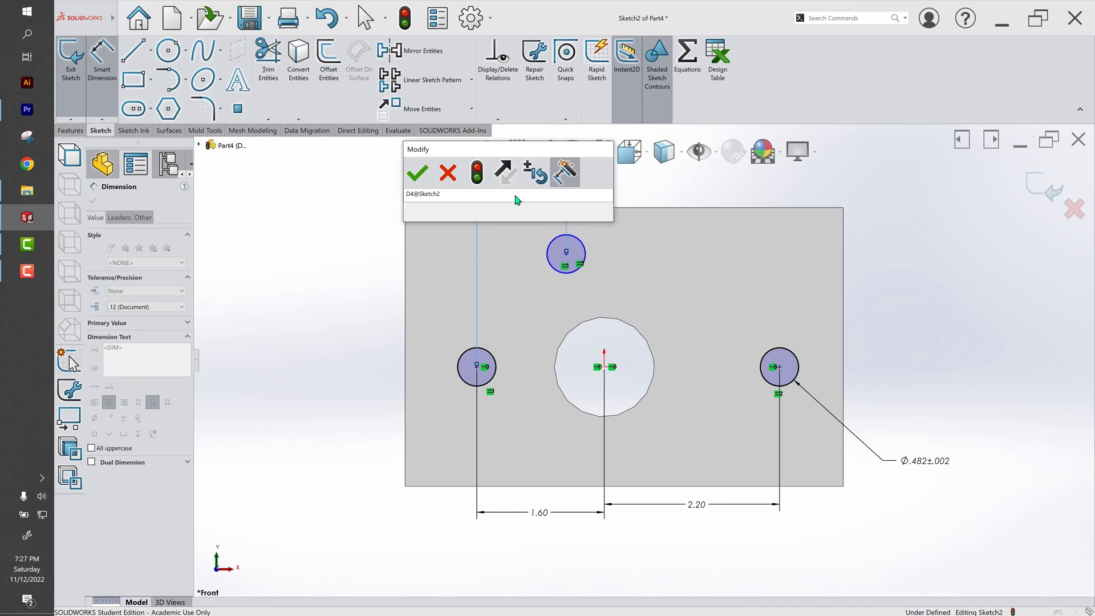
{"action": "type", "text": ".811"}
{"action": "left_click", "coordinate": [410, 177]}
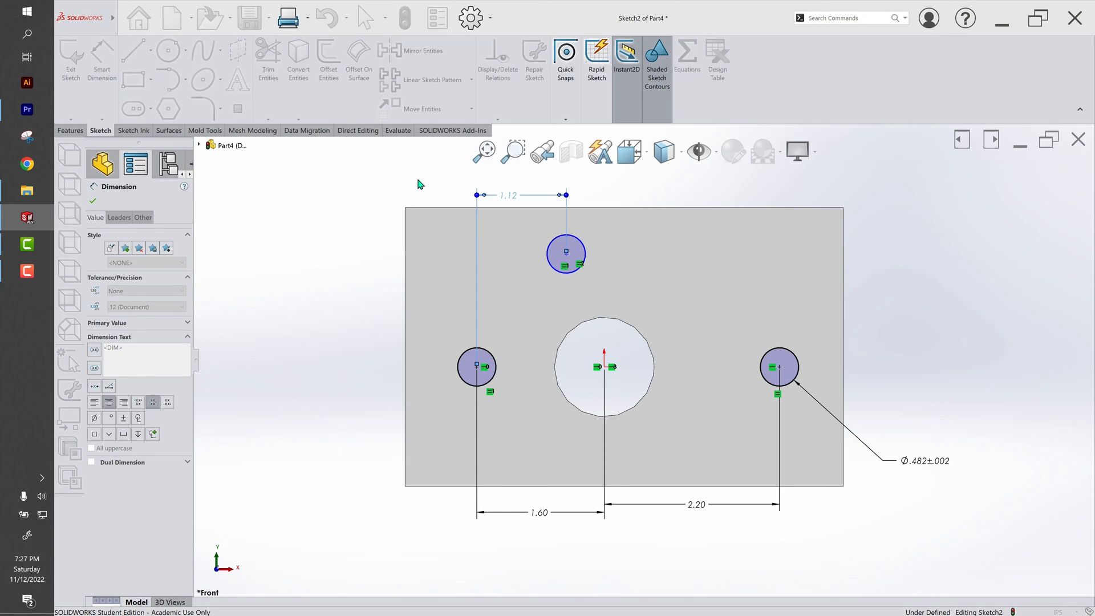
Add the 1.32 vertical dimension from the left hole to the top hole, and nudge the 2.20 dimension lower.
{"action": "left_click", "coordinate": [477, 367]}
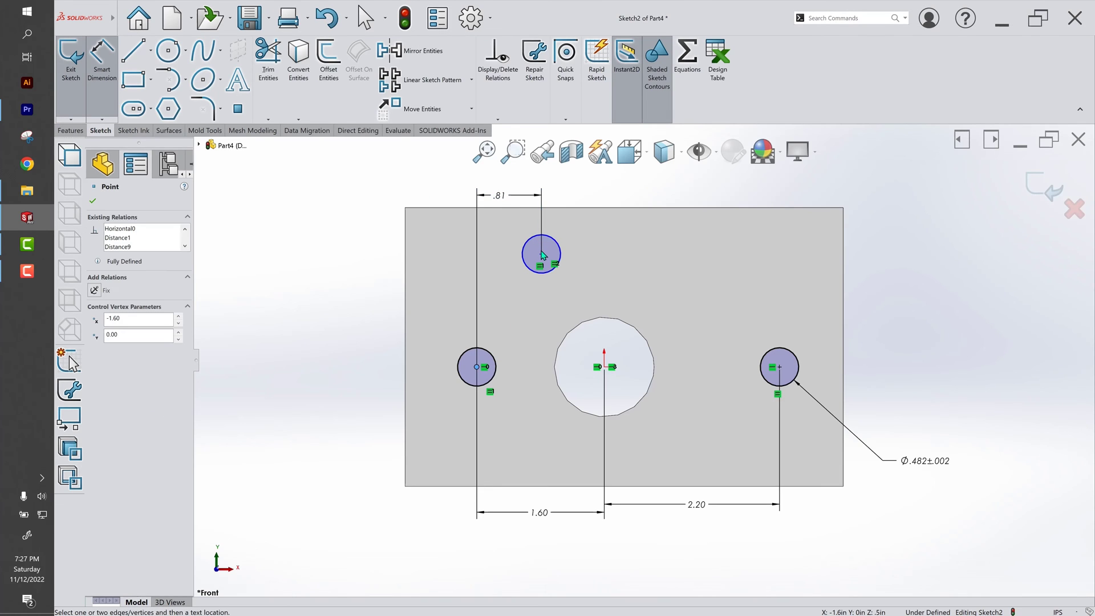
{"action": "left_click", "coordinate": [541, 254]}
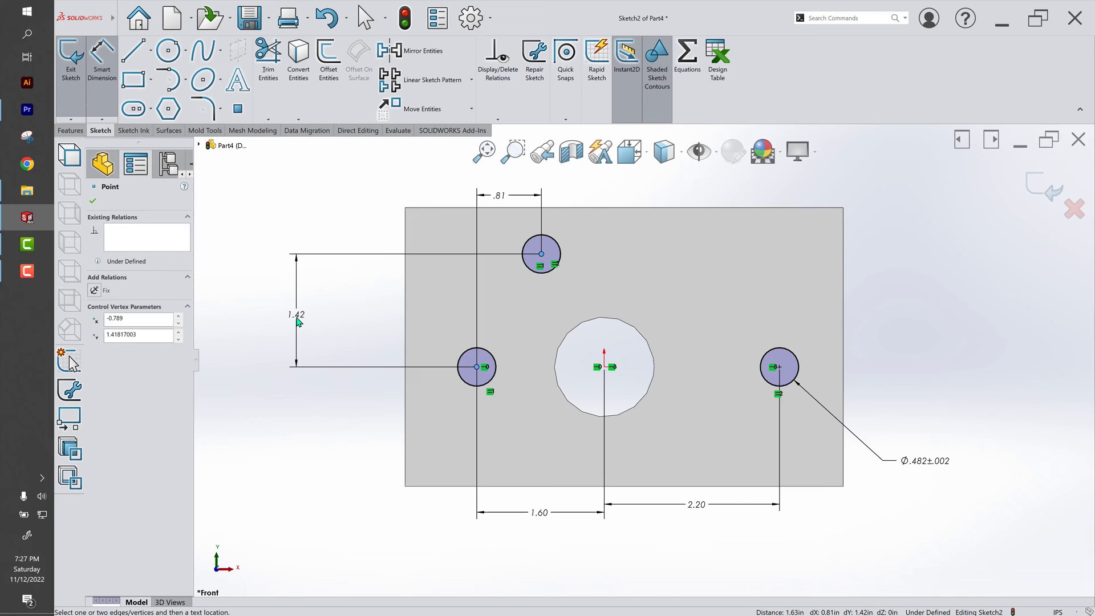
{"action": "left_click", "coordinate": [300, 320]}
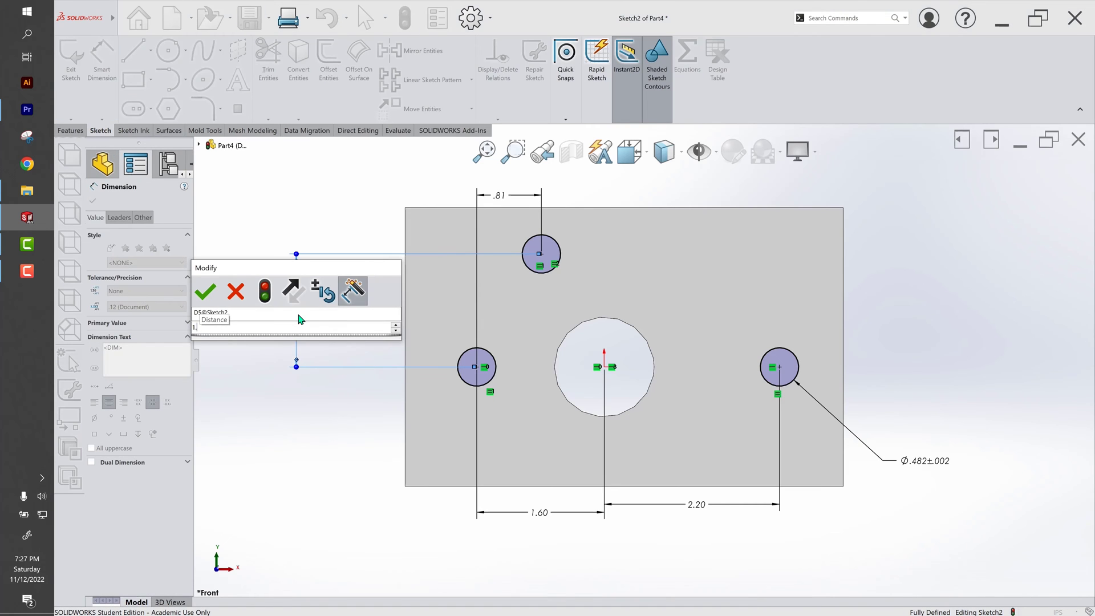
{"action": "type", "text": "1.318"}
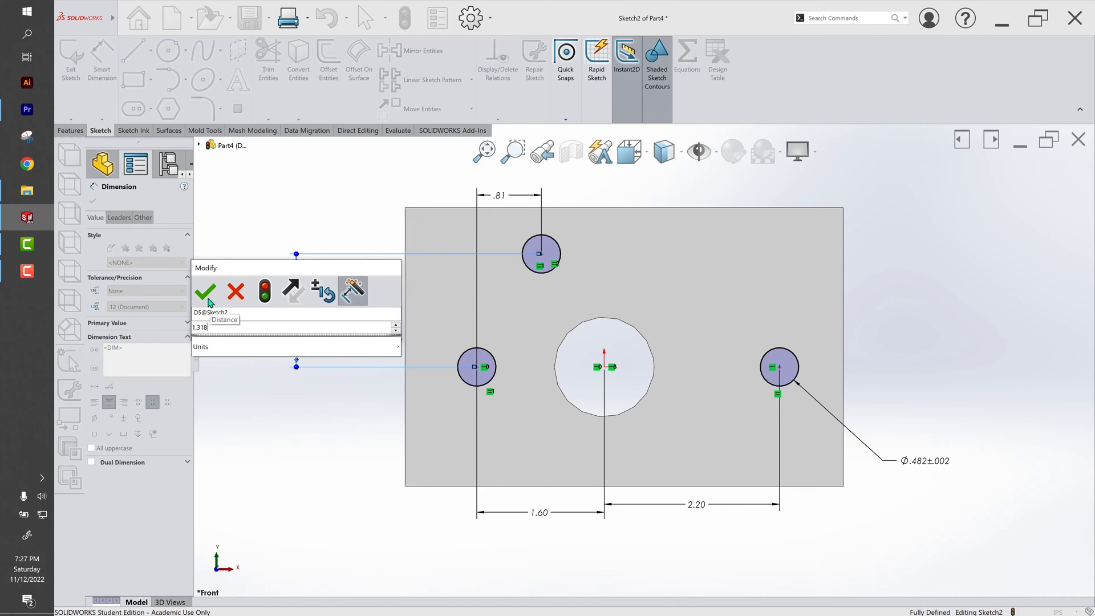
{"action": "key", "text": "Return"}
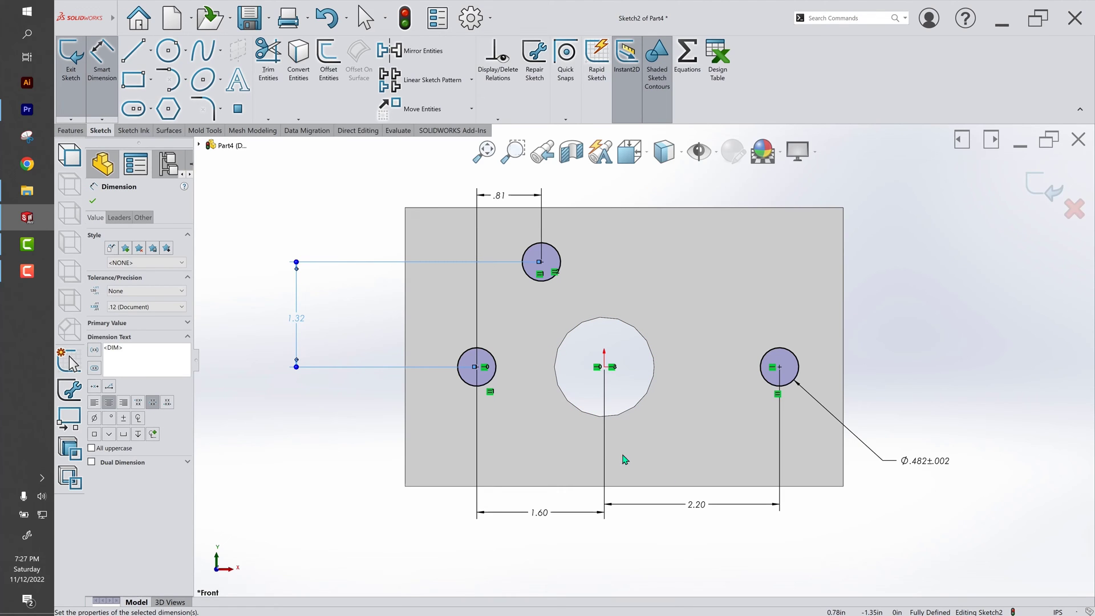
{"action": "left_click", "coordinate": [117, 84]}
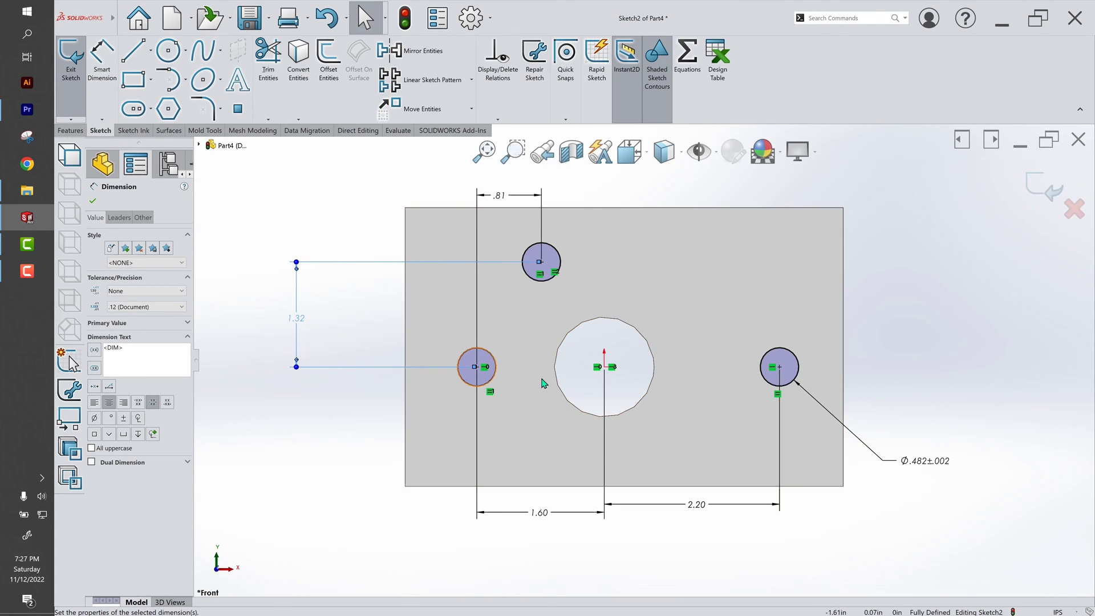
{"action": "left_click", "coordinate": [699, 516]}
{"action": "left_click_drag", "start_coordinate": [700, 520], "coordinate": [701, 519]}
Set the 1.60, 2.20, 1.32 and .81 dimensions to Basic tolerance with .123 precision.
{"action": "left_click", "coordinate": [702, 543]}
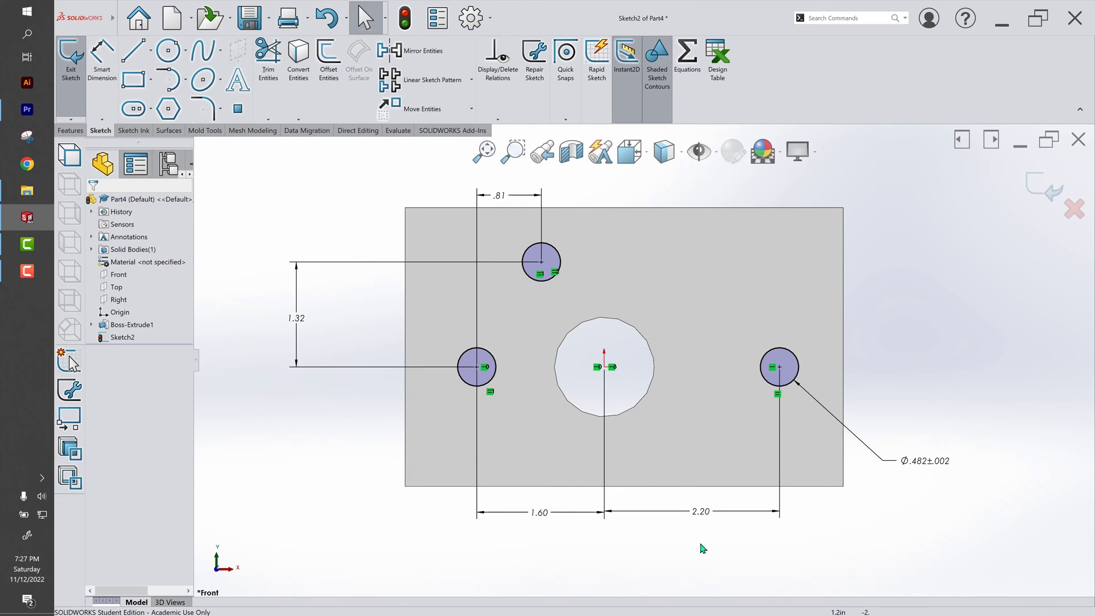
{"action": "left_click_drag", "start_coordinate": [790, 568], "coordinate": [499, 503]}
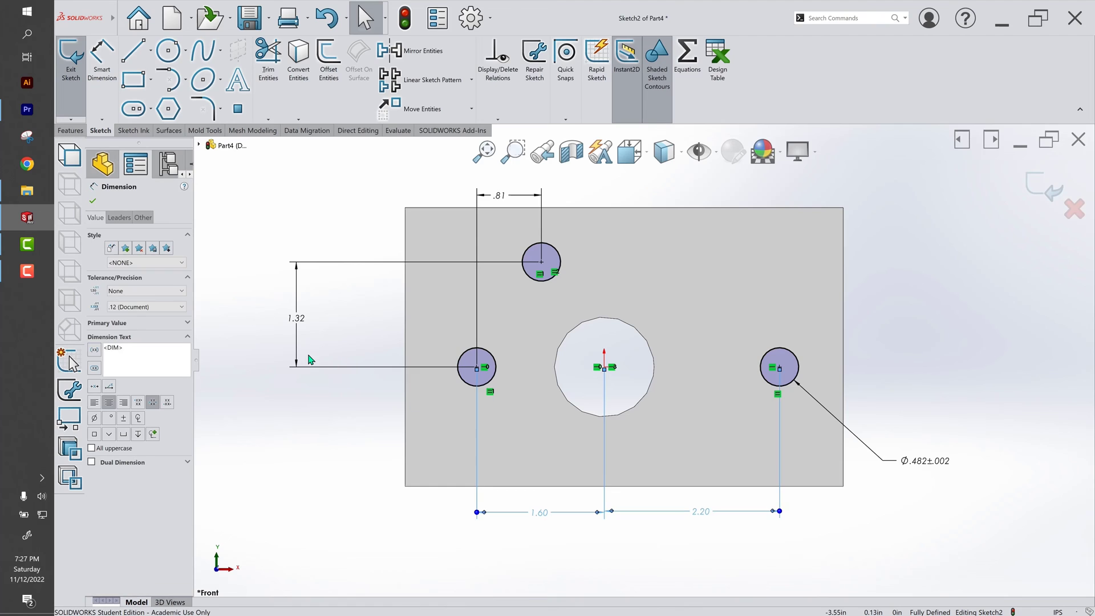
{"action": "double_click", "coordinate": [297, 318]}
{"action": "double_click", "coordinate": [499, 196]}
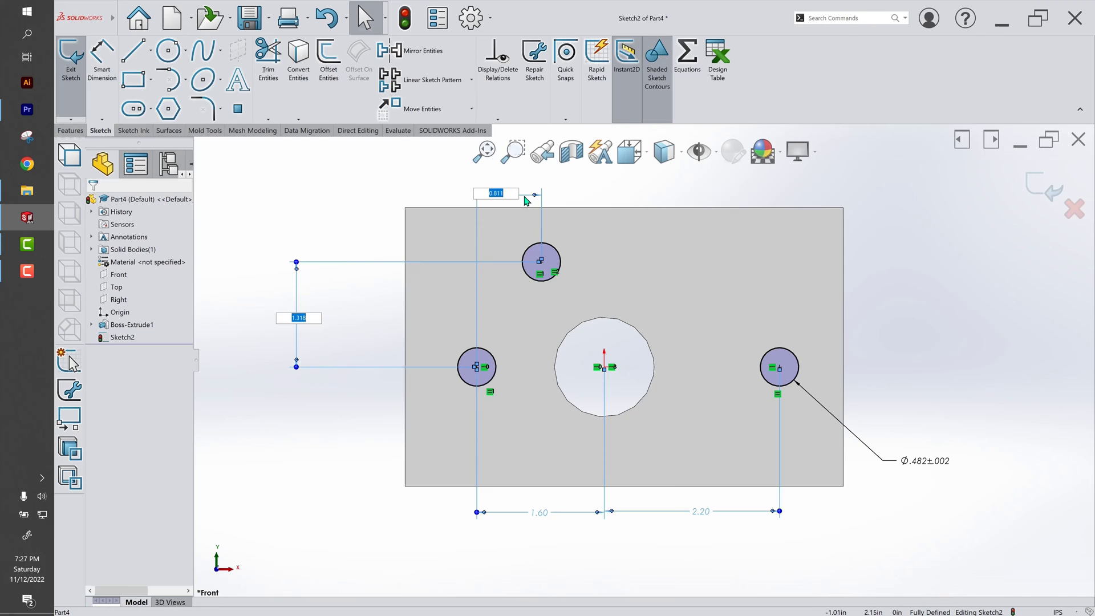
{"action": "key", "text": "Return"}
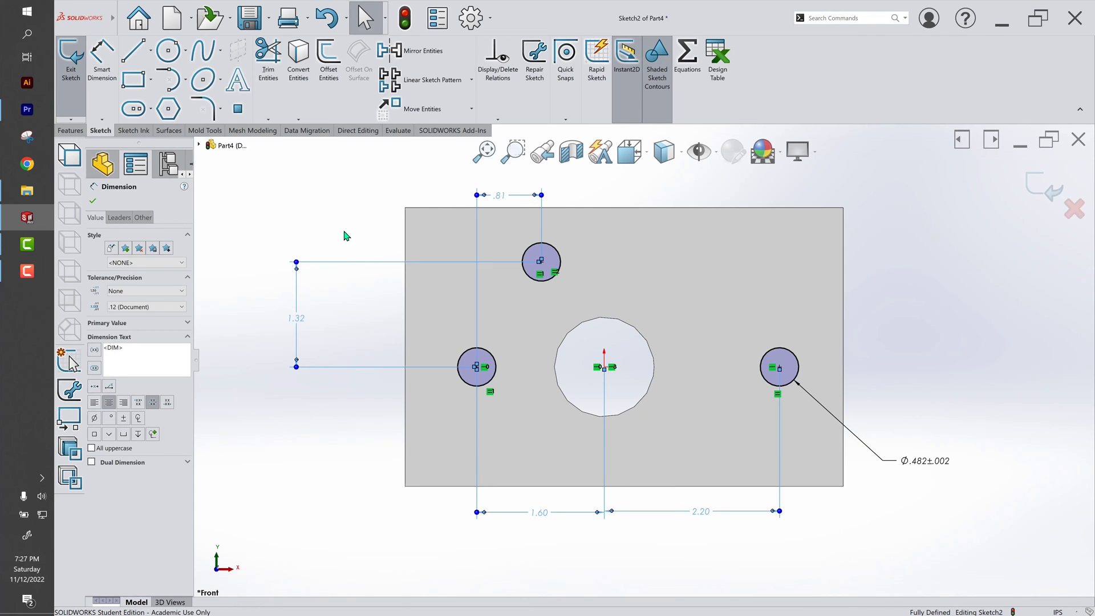
{"action": "left_click", "coordinate": [139, 307]}
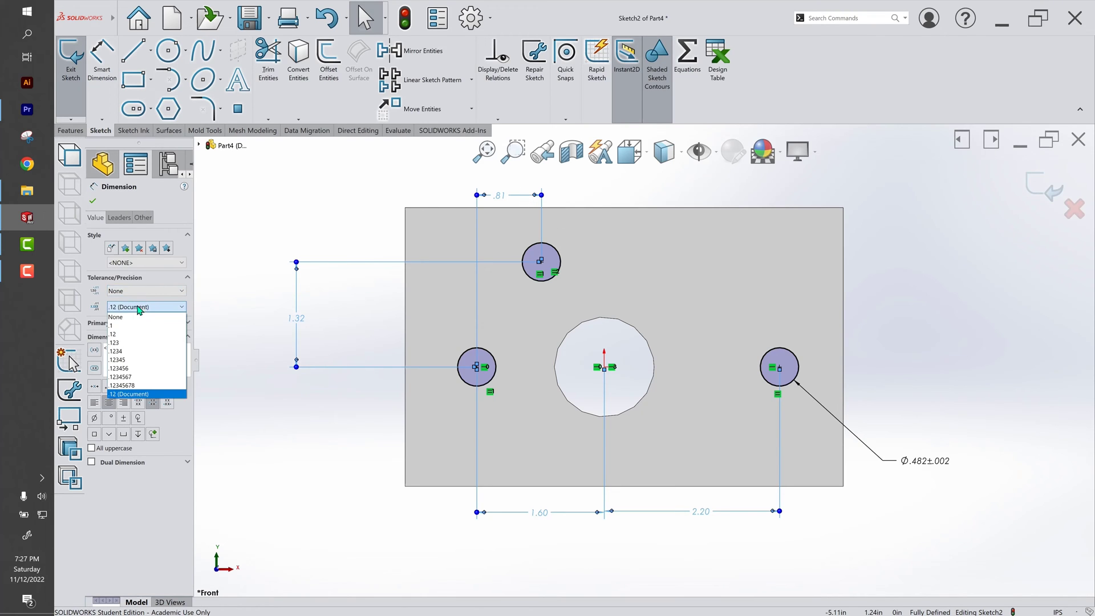
{"action": "left_click", "coordinate": [147, 338]}
{"action": "left_click", "coordinate": [147, 291]}
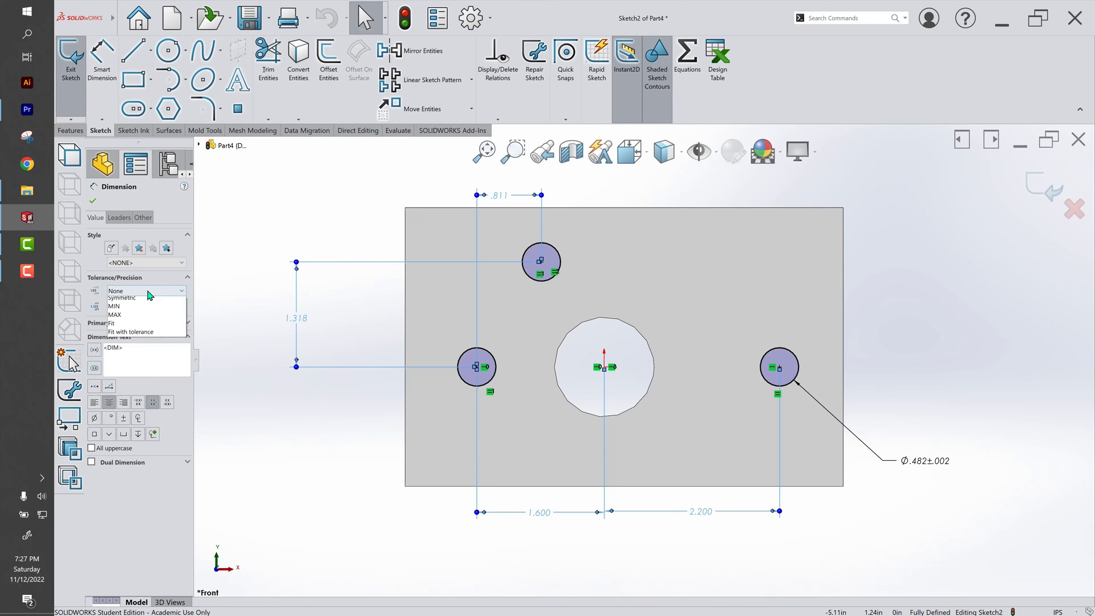
{"action": "left_click", "coordinate": [143, 311]}
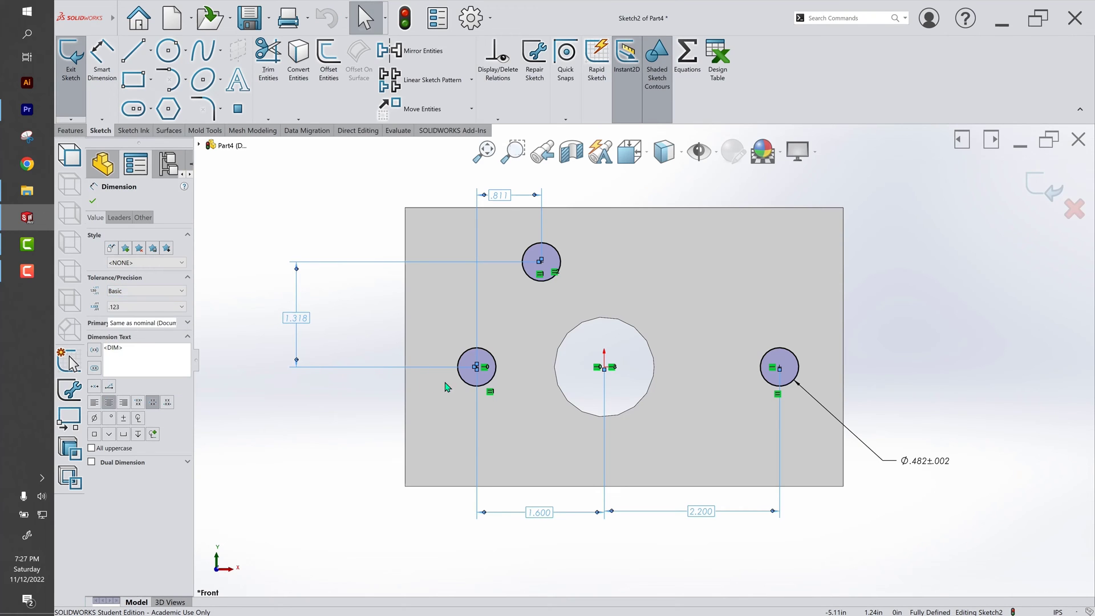
{"action": "key", "text": "z"}
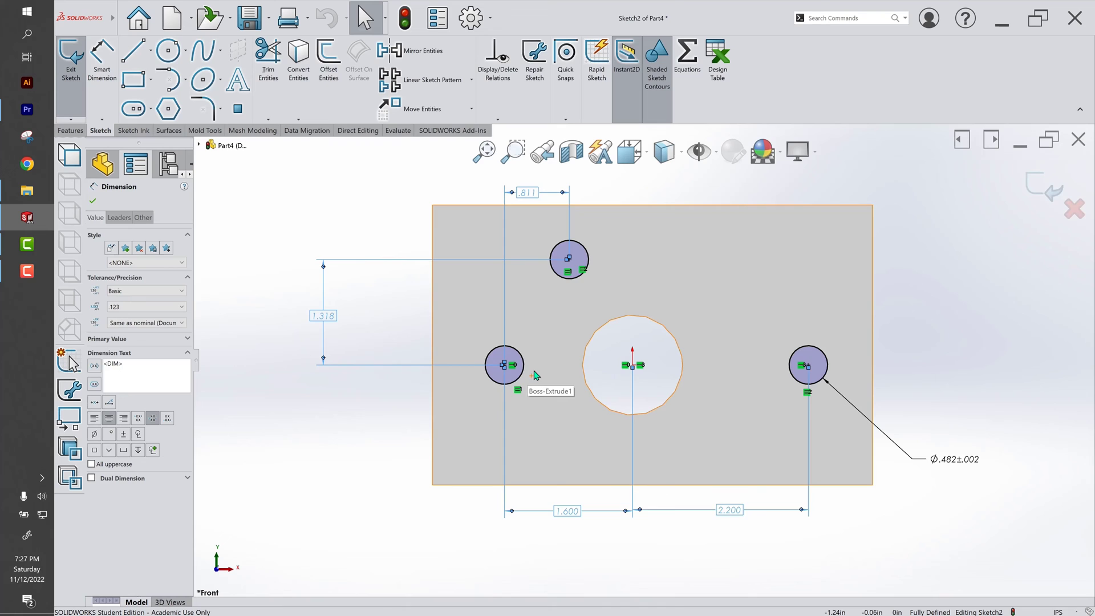
{"action": "scroll", "coordinate": [754, 385], "scroll_direction": "down", "scroll_amount": 2}
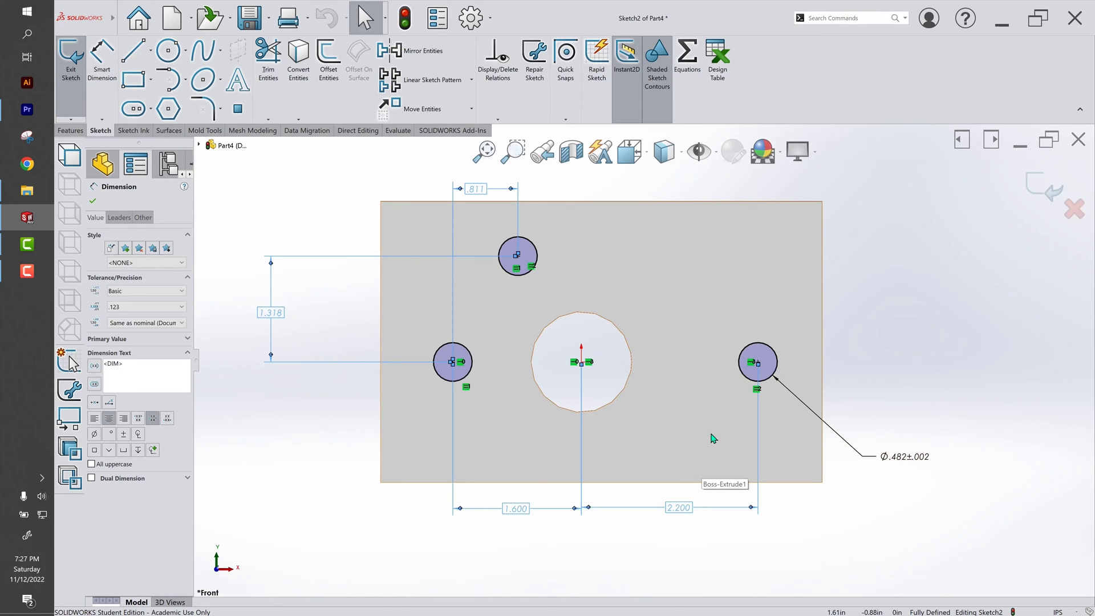
Extrude-cut the three hole circles Through All as Cut-Extrude1.
{"action": "left_click", "coordinate": [76, 61]}
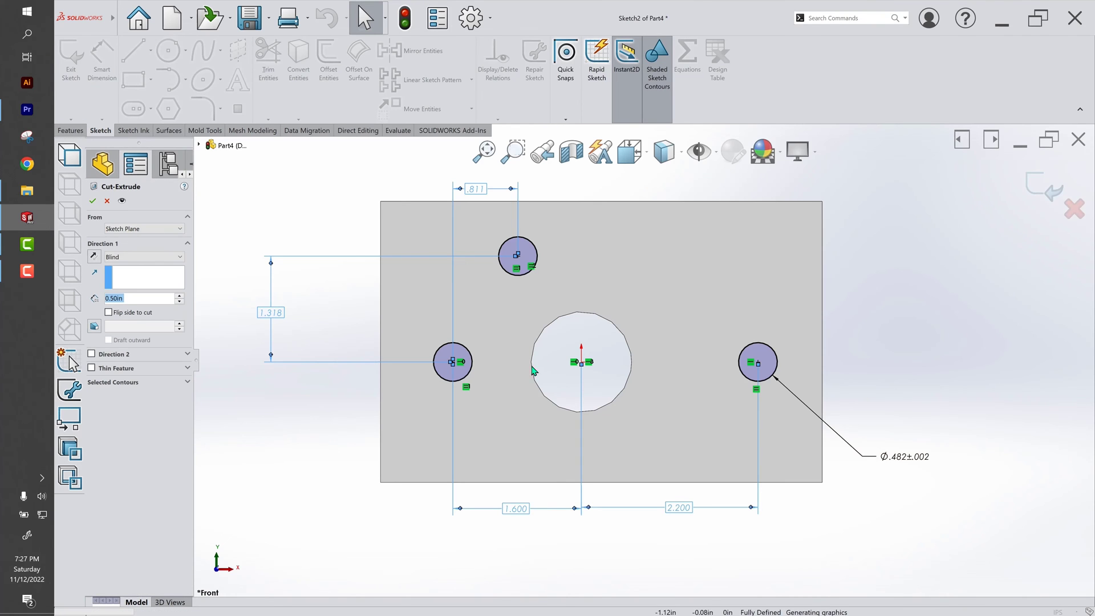
{"action": "left_click", "coordinate": [147, 257]}
{"action": "left_click", "coordinate": [137, 272]}
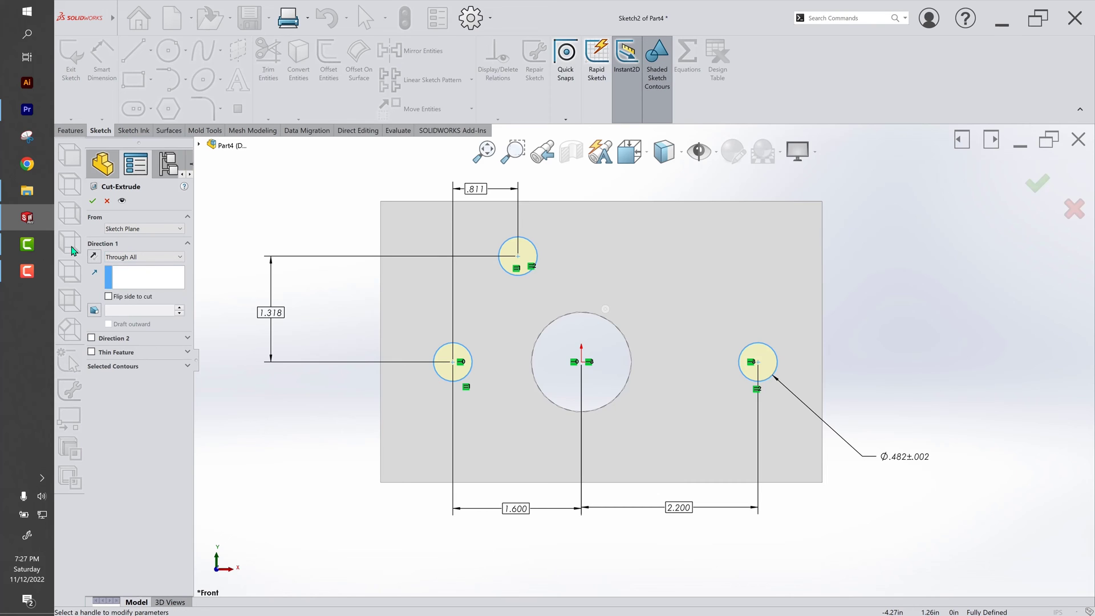
{"action": "left_click", "coordinate": [92, 201]}
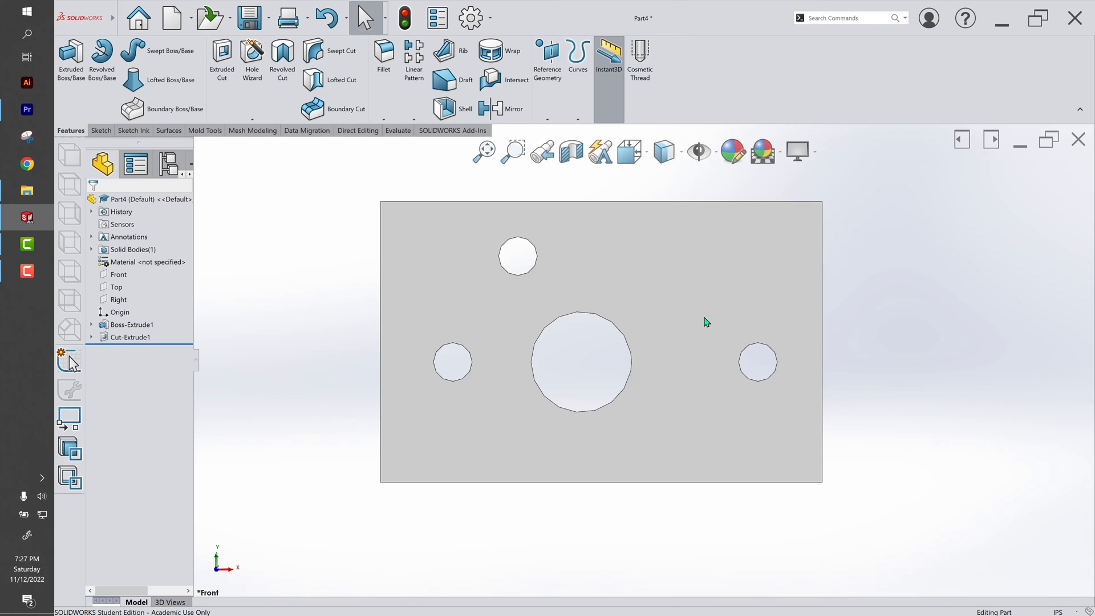
Create a new drawing from the B-SIZE template.
{"action": "left_click", "coordinate": [172, 26]}
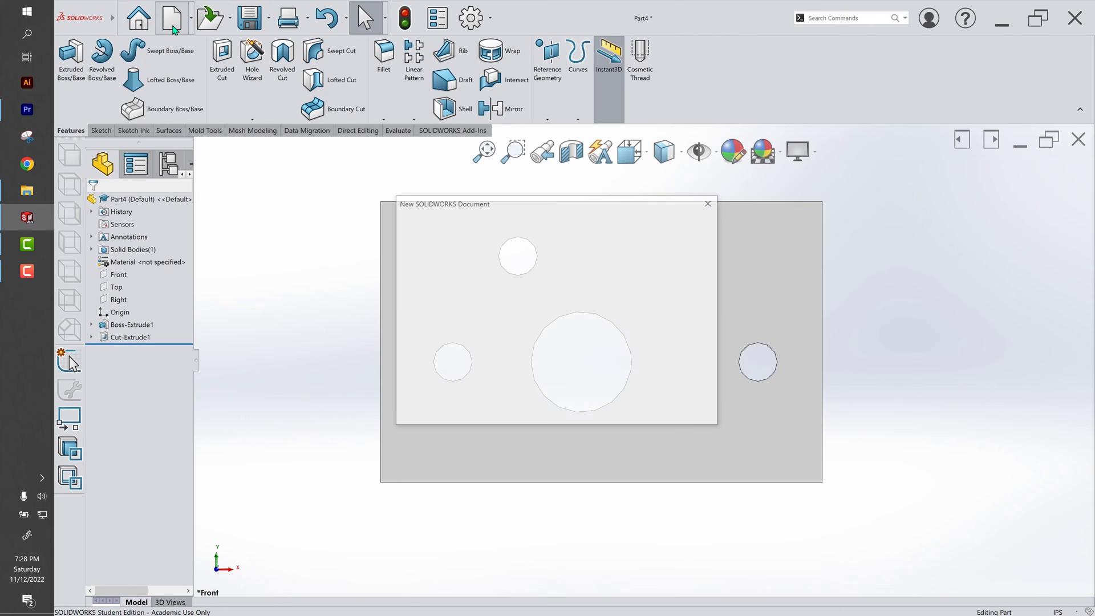
{"action": "left_click", "coordinate": [447, 220]}
{"action": "left_click", "coordinate": [414, 219]}
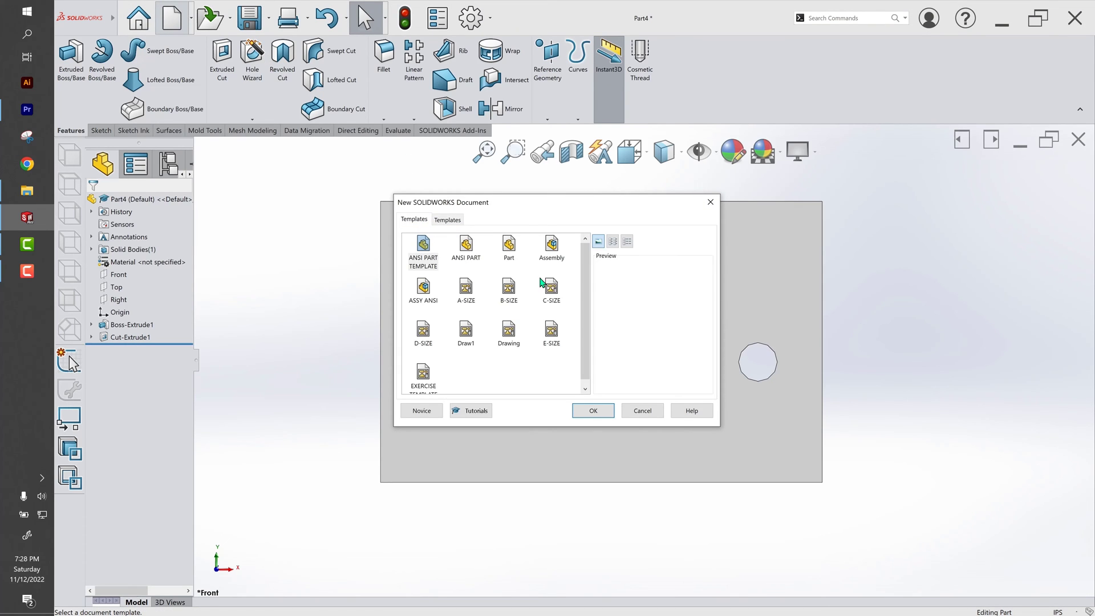
{"action": "double_click", "coordinate": [509, 292]}
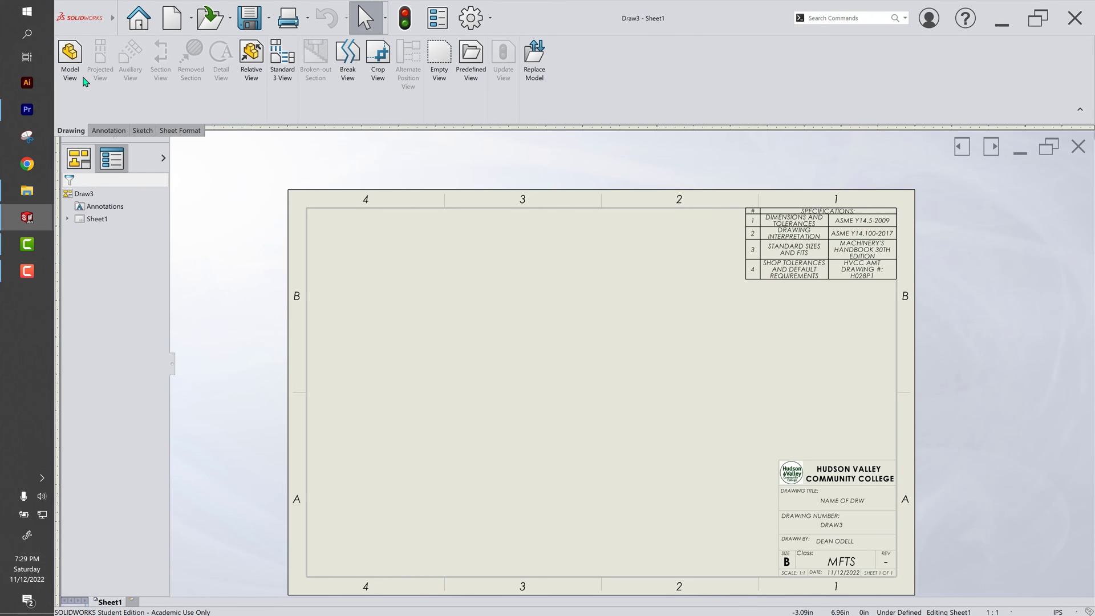
Place H034P1's front view at the sheet centre with a projected side view.
{"action": "left_click", "coordinate": [76, 64]}
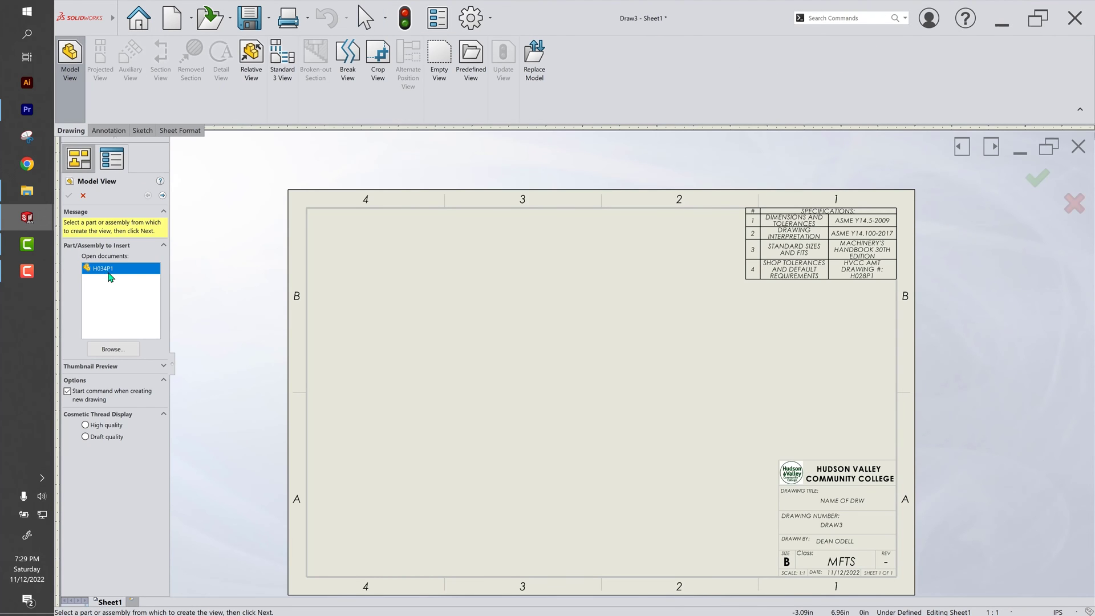
{"action": "double_click", "coordinate": [108, 269]}
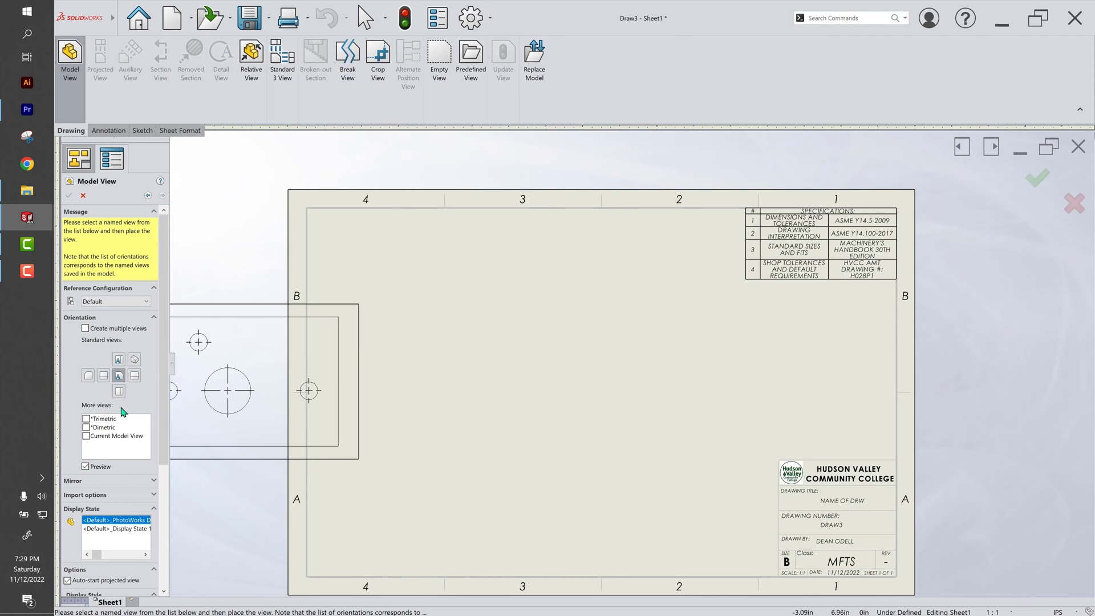
{"action": "left_click", "coordinate": [85, 466]}
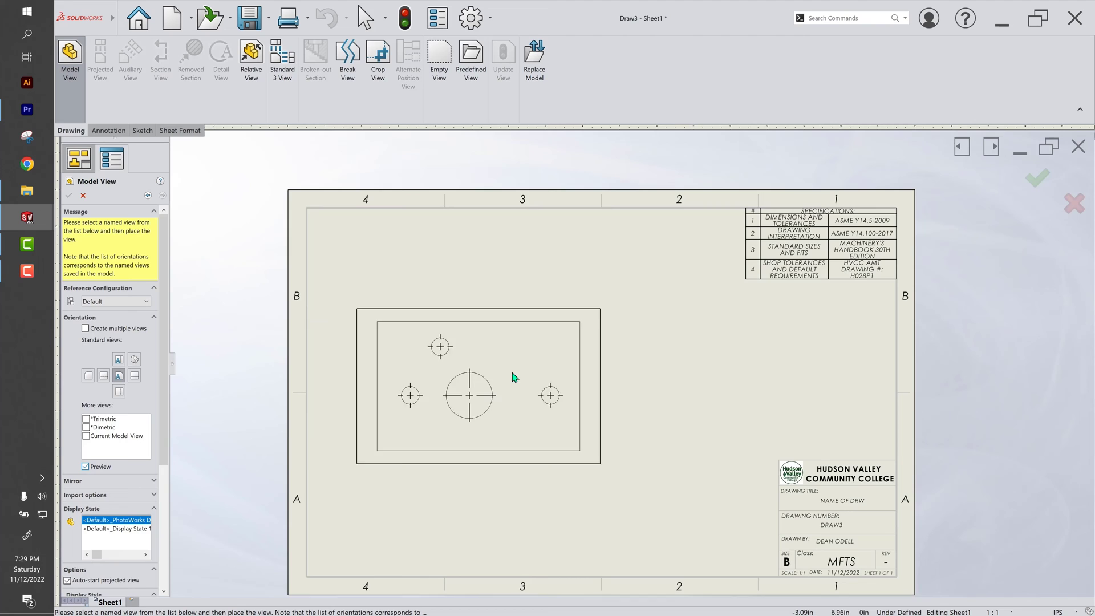
{"action": "left_click", "coordinate": [489, 394]}
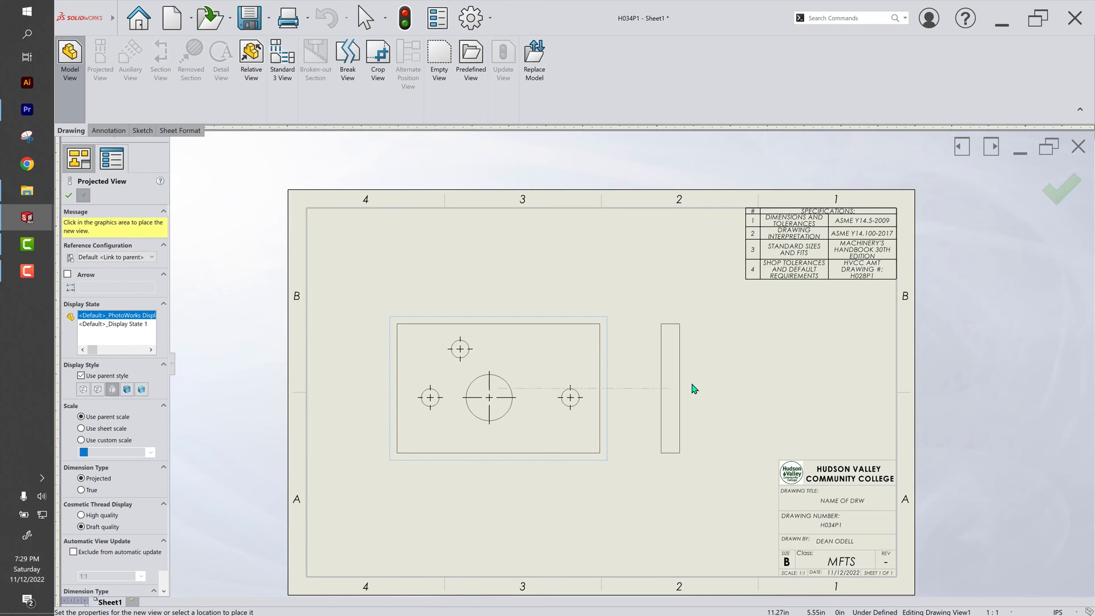
{"action": "left_click", "coordinate": [68, 195]}
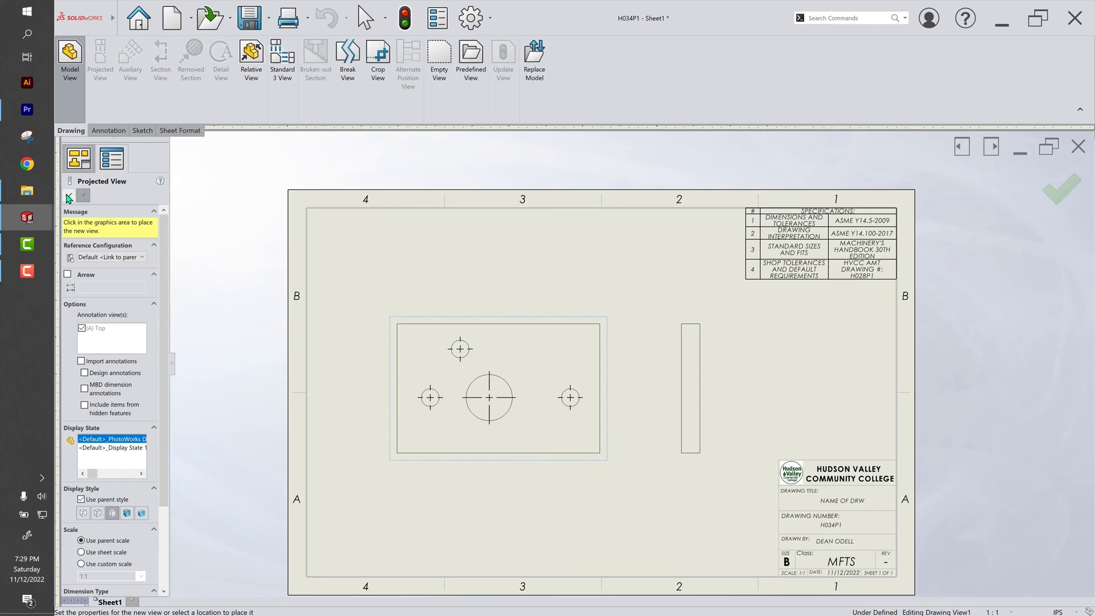
{"action": "scroll", "coordinate": [542, 393], "scroll_direction": "down", "scroll_amount": 2}
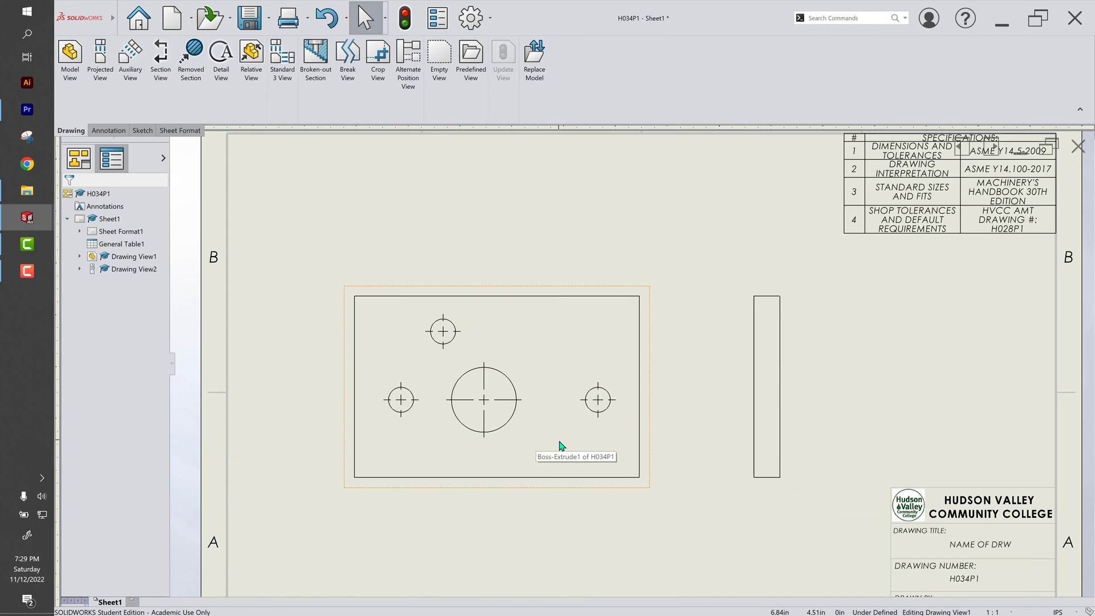
{"action": "scroll", "coordinate": [559, 450], "scroll_direction": "down", "scroll_amount": 1}
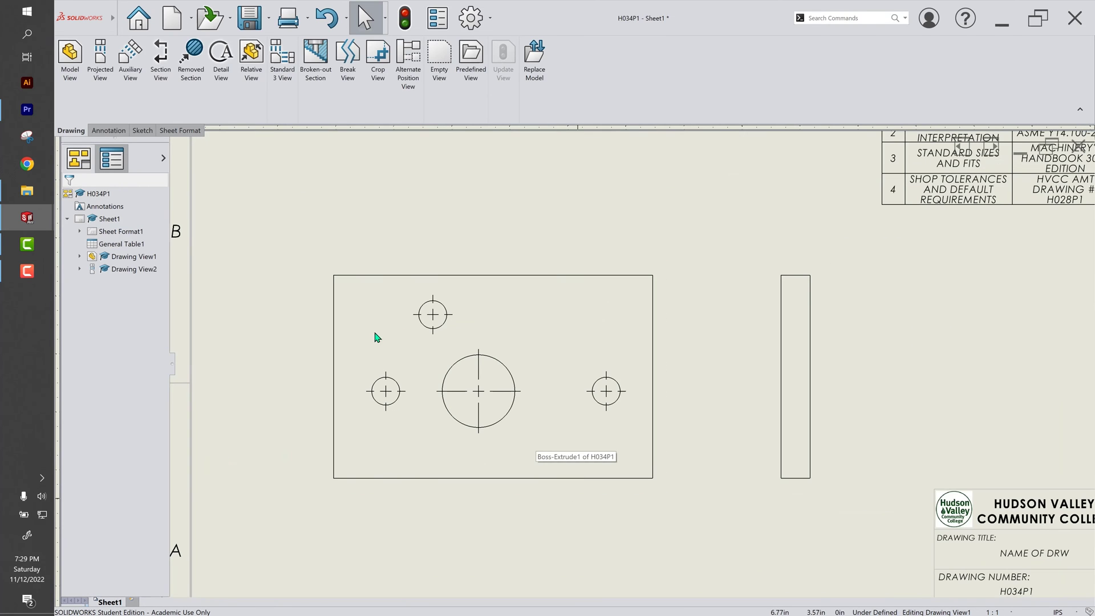
Import the model dimensions from the plate and hole feature with Model Items.
{"action": "left_click", "coordinate": [109, 130]}
{"action": "left_click", "coordinate": [102, 57]}
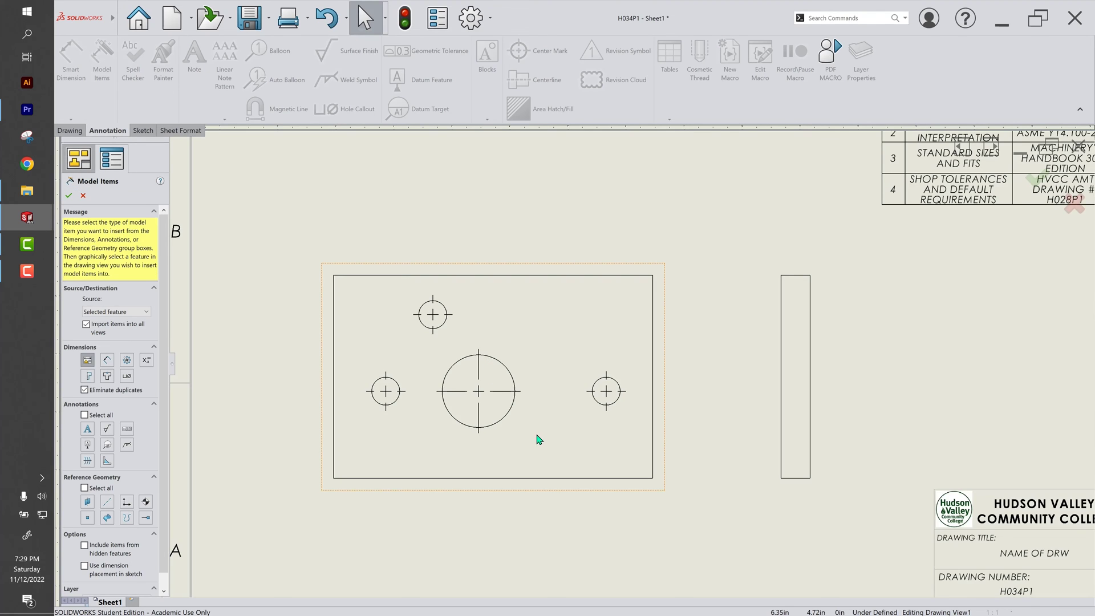
{"action": "left_click", "coordinate": [544, 399]}
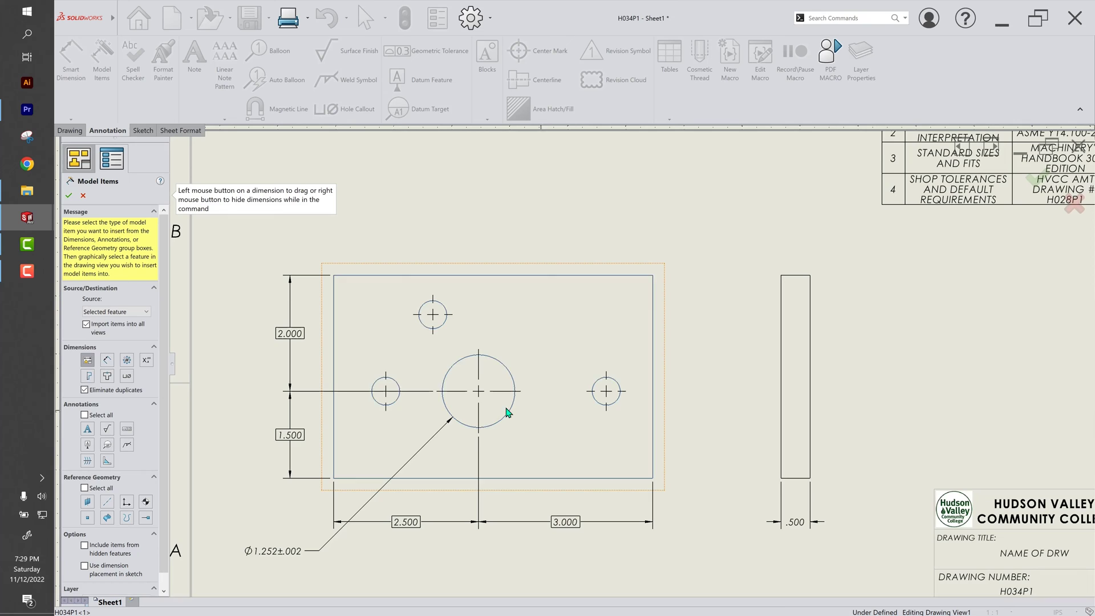
{"action": "left_click", "coordinate": [395, 405]}
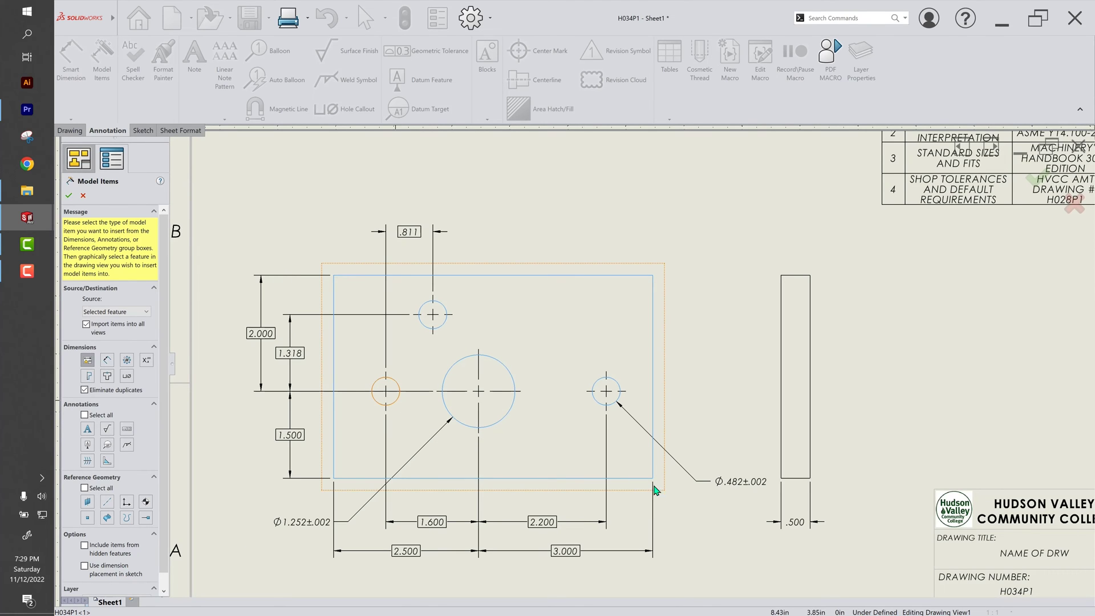
{"action": "left_click", "coordinate": [69, 196]}
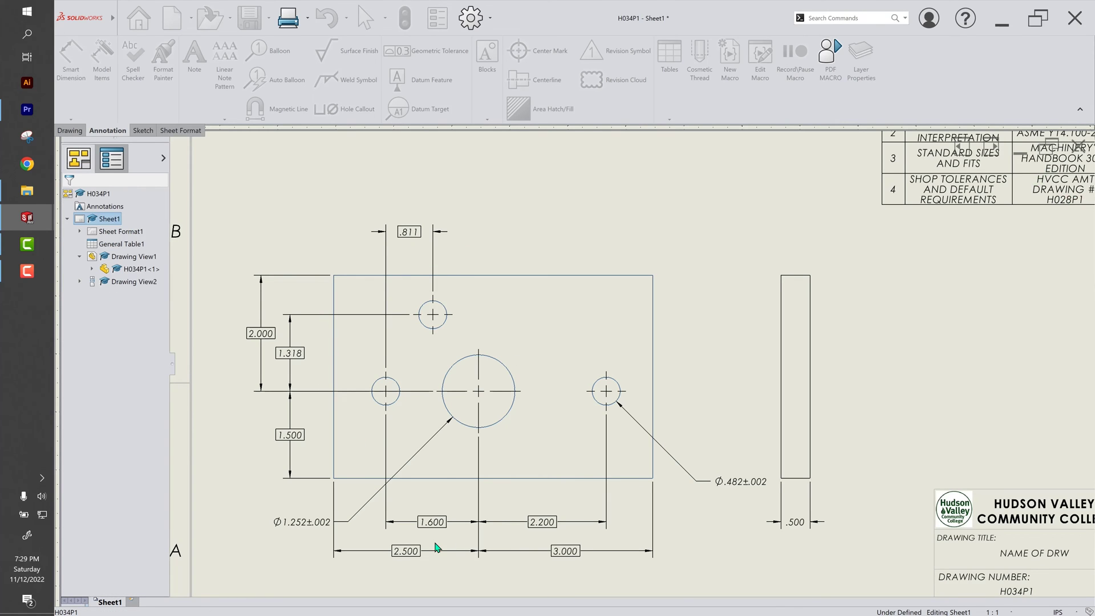
{"action": "scroll", "coordinate": [392, 604], "scroll_direction": "down", "scroll_amount": 1}
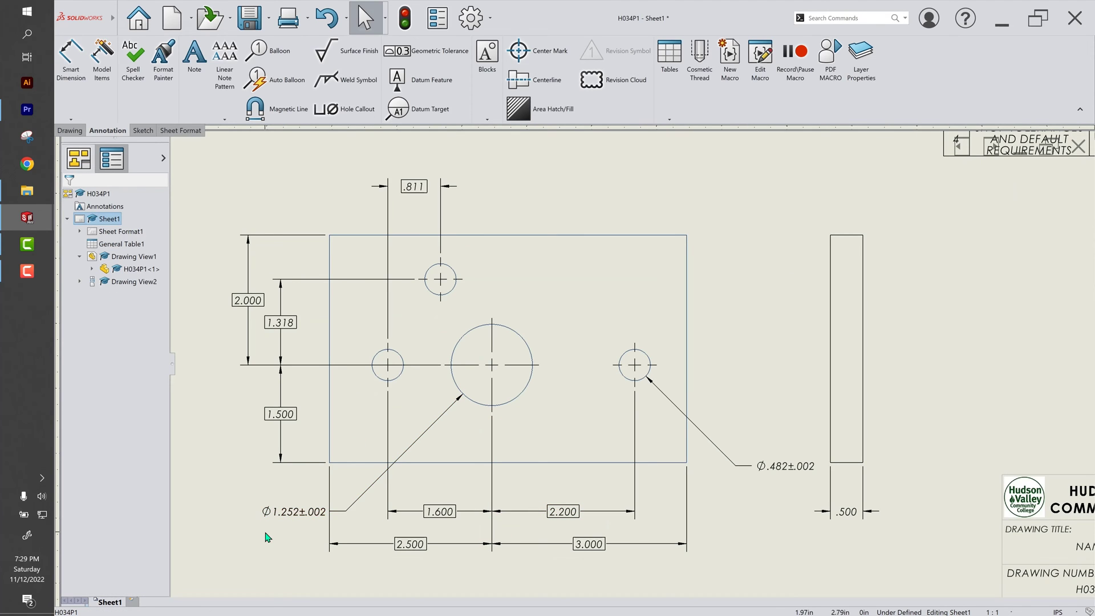
Move the Ø1.252 callout above the part, shift the side view right, and raise the Ø.482 callout.
{"action": "left_click_drag", "start_coordinate": [276, 516], "coordinate": [641, 204]}
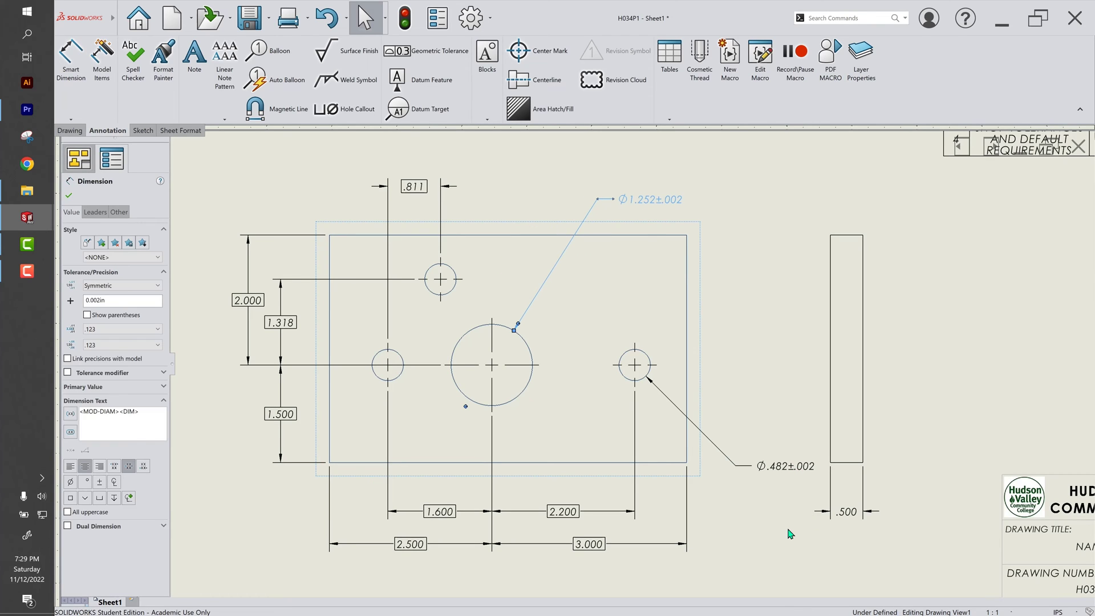
{"action": "key", "text": "Escape"}
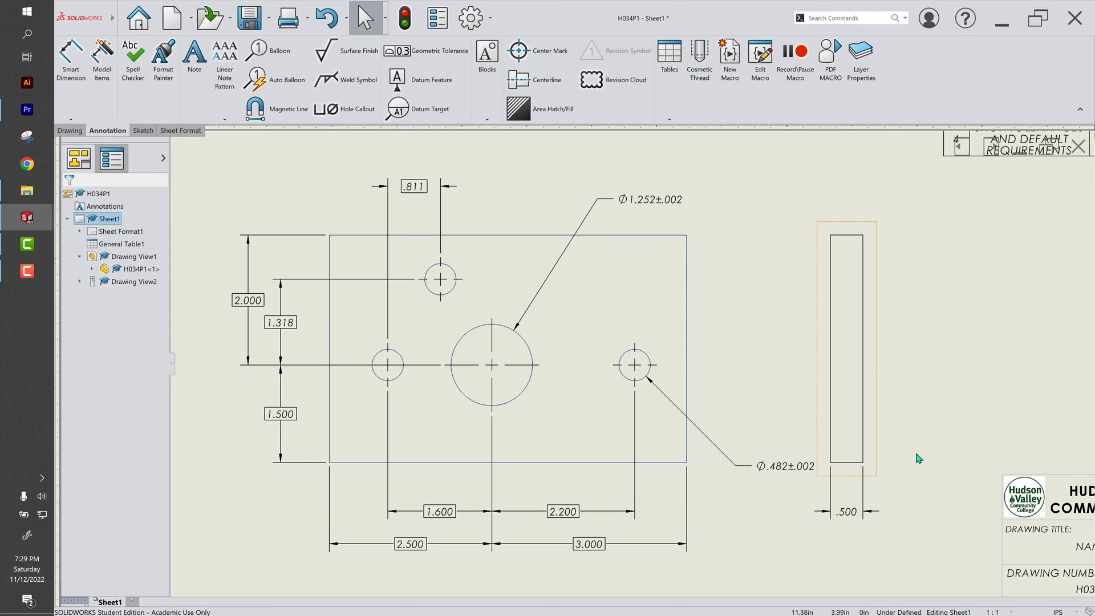
{"action": "left_click_drag", "start_coordinate": [878, 458], "coordinate": [938, 456]}
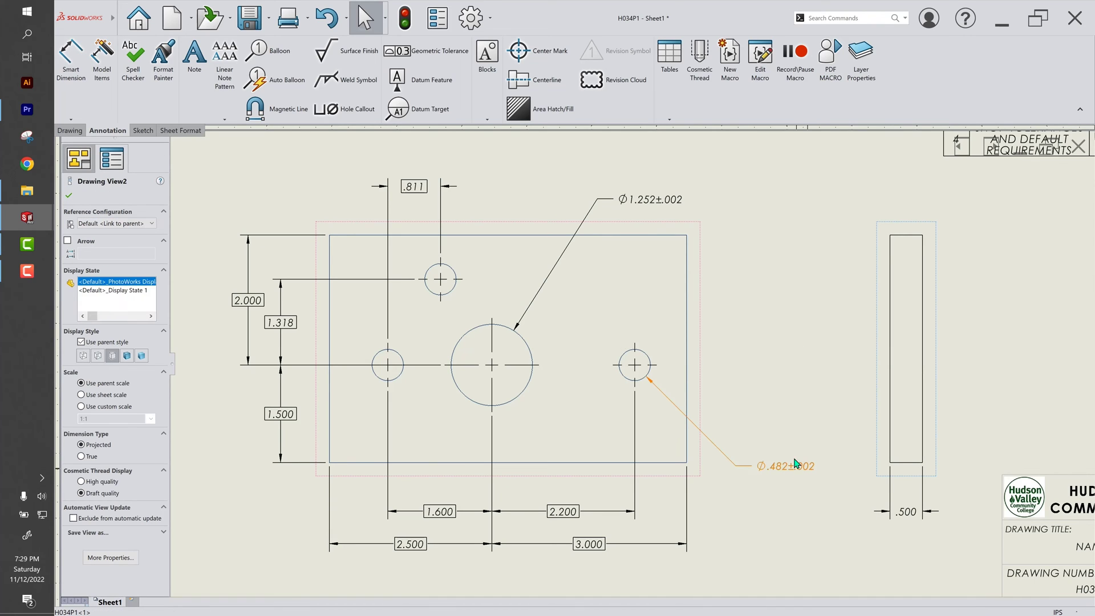
{"action": "left_click_drag", "start_coordinate": [796, 463], "coordinate": [781, 435]}
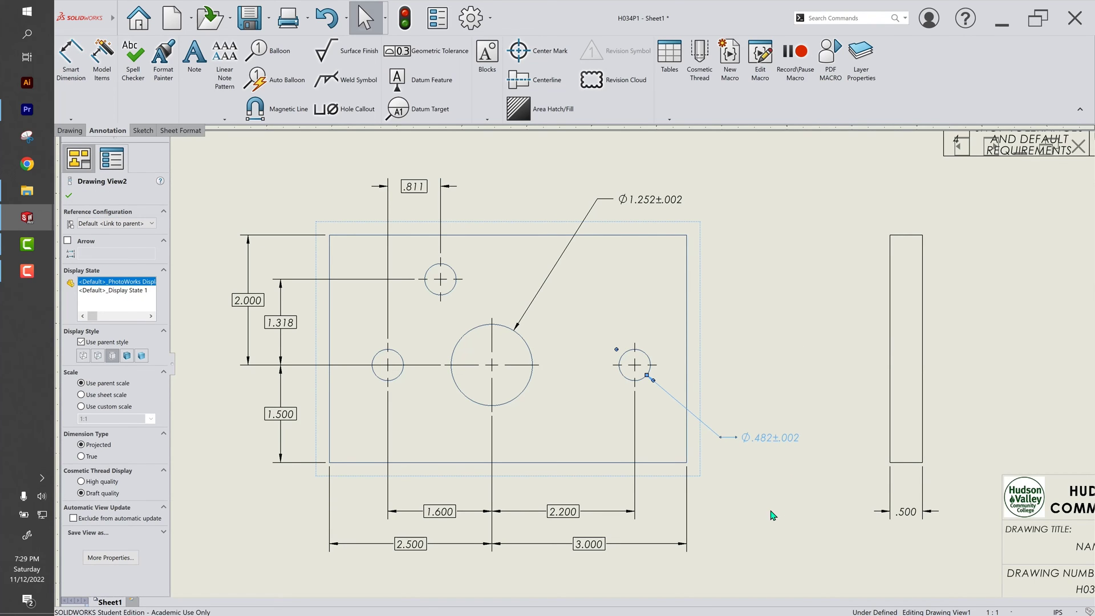
{"action": "key", "text": "Escape"}
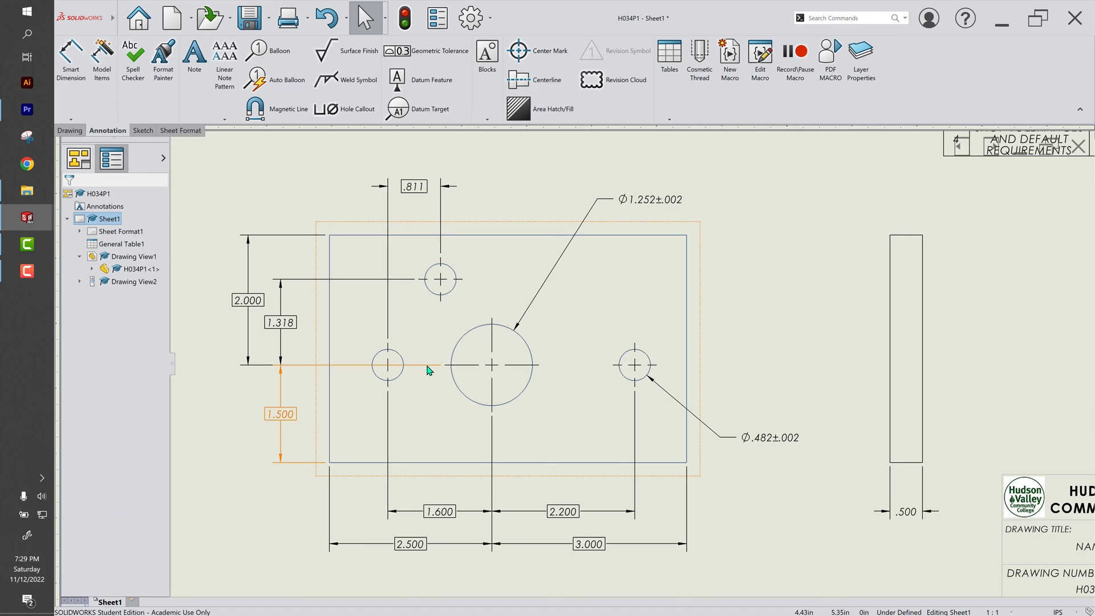
{"action": "left_click", "coordinate": [440, 370]}
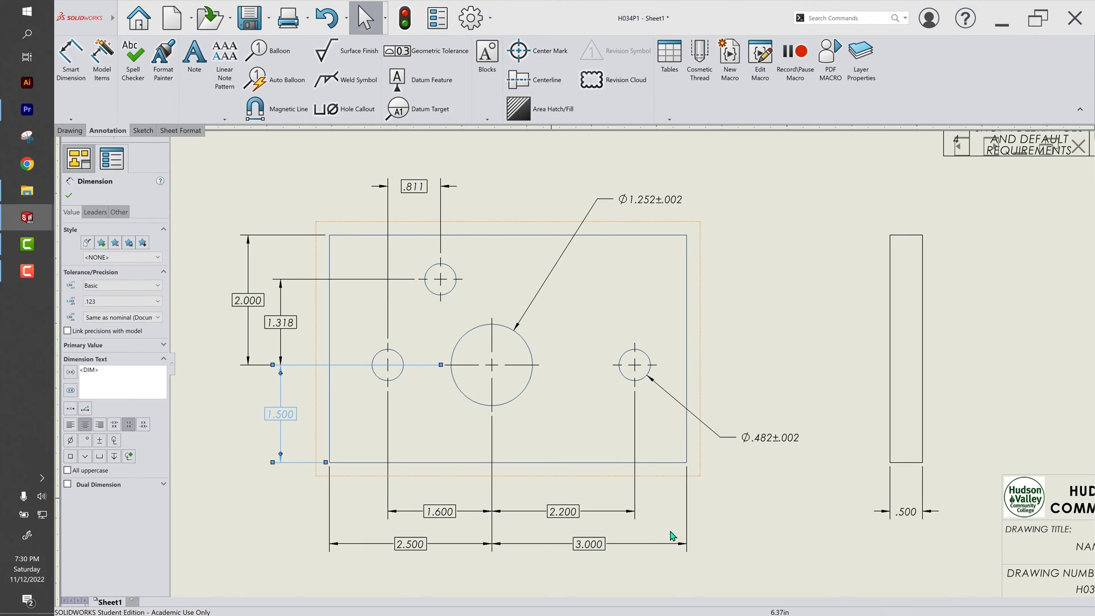
{"action": "key", "text": "Escape"}
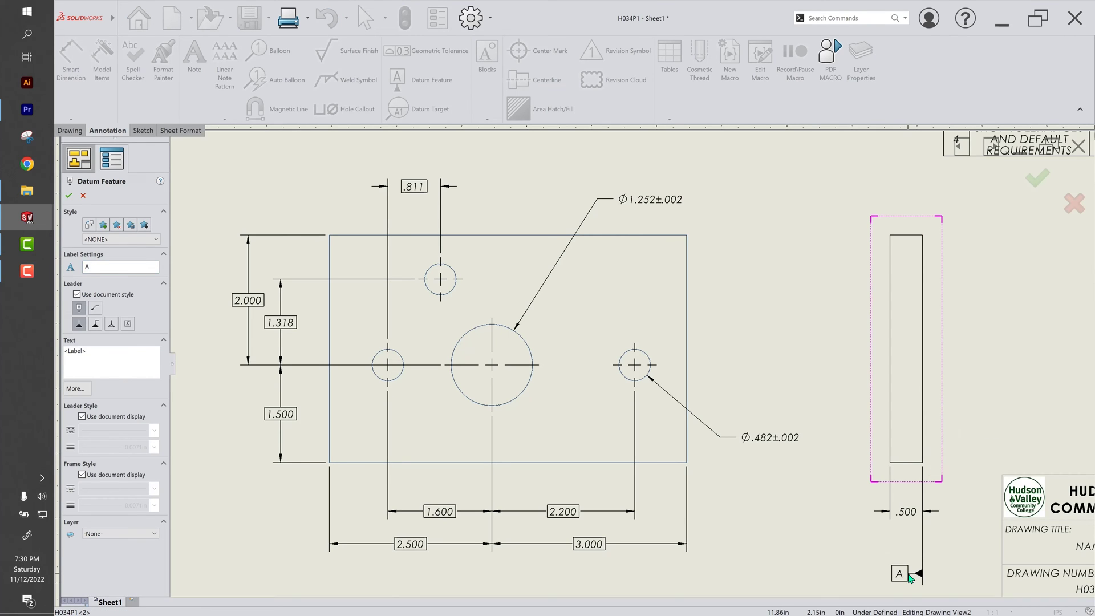
Attach datum A to the side view's .500 edge and raise the Ø1.252±.002 callout.
{"action": "left_click", "coordinate": [909, 576]}
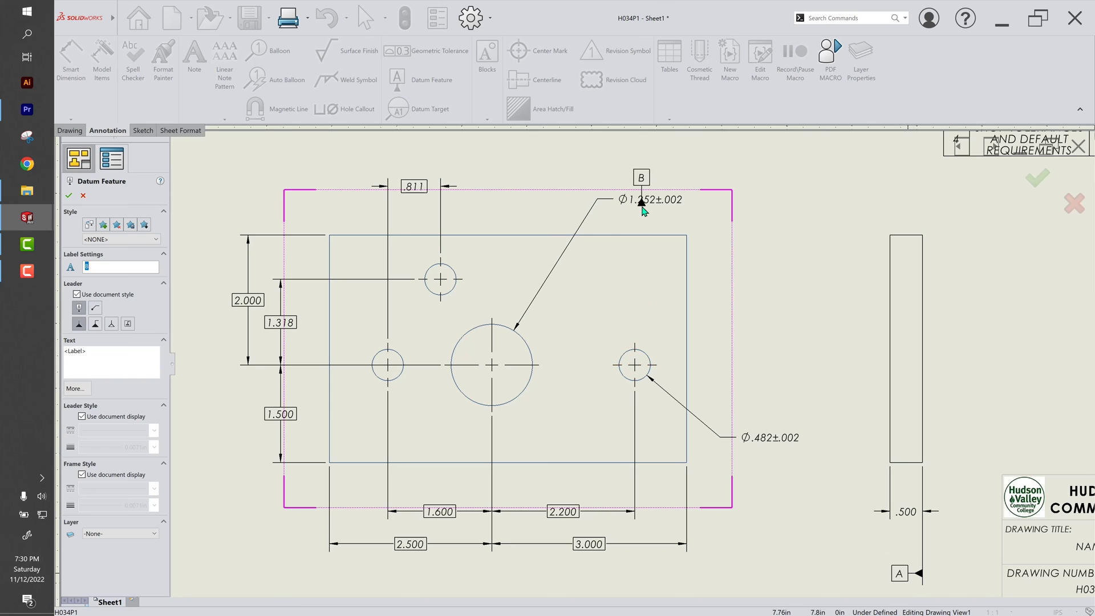
{"action": "key", "text": "Escape"}
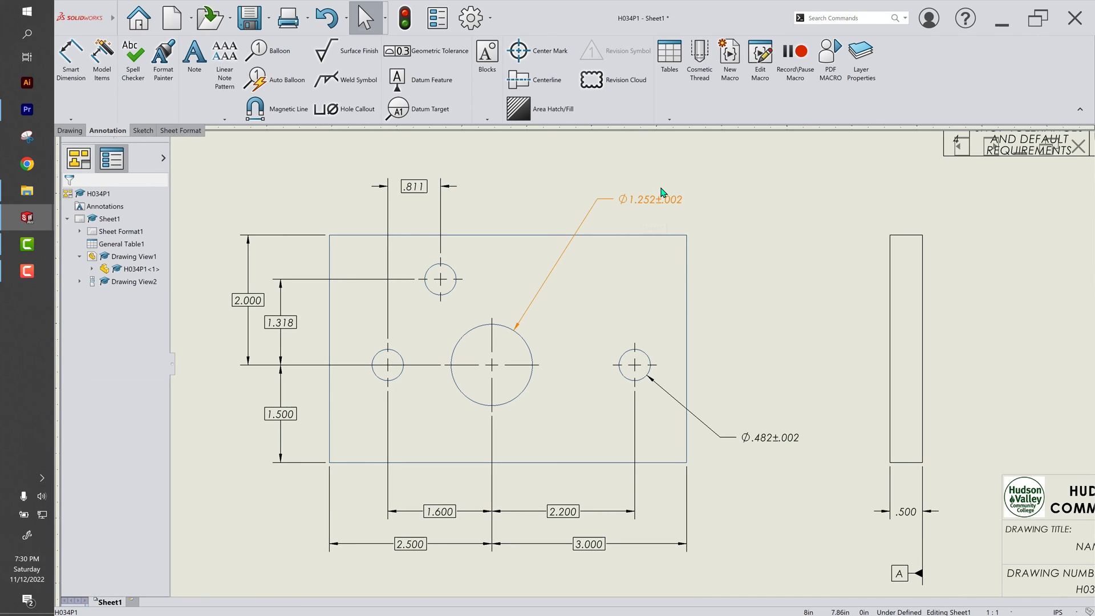
{"action": "left_click_drag", "start_coordinate": [659, 207], "coordinate": [671, 191]}
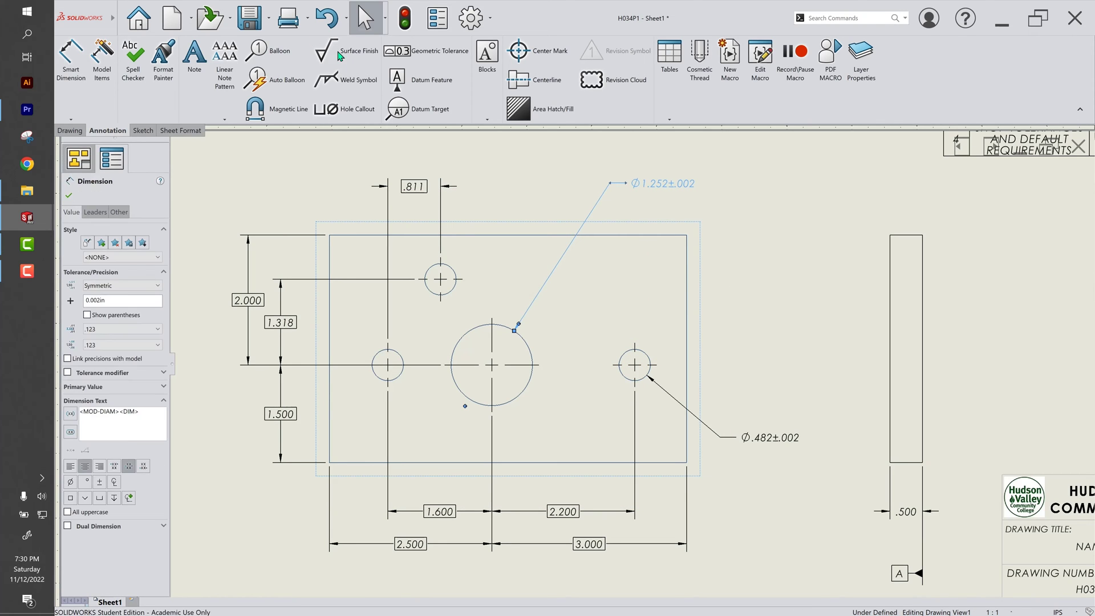
{"action": "left_click", "coordinate": [721, 217]}
Attach a geometric tolerance frame beneath the Ø1.252±.002 callout.
{"action": "key", "text": "g"}
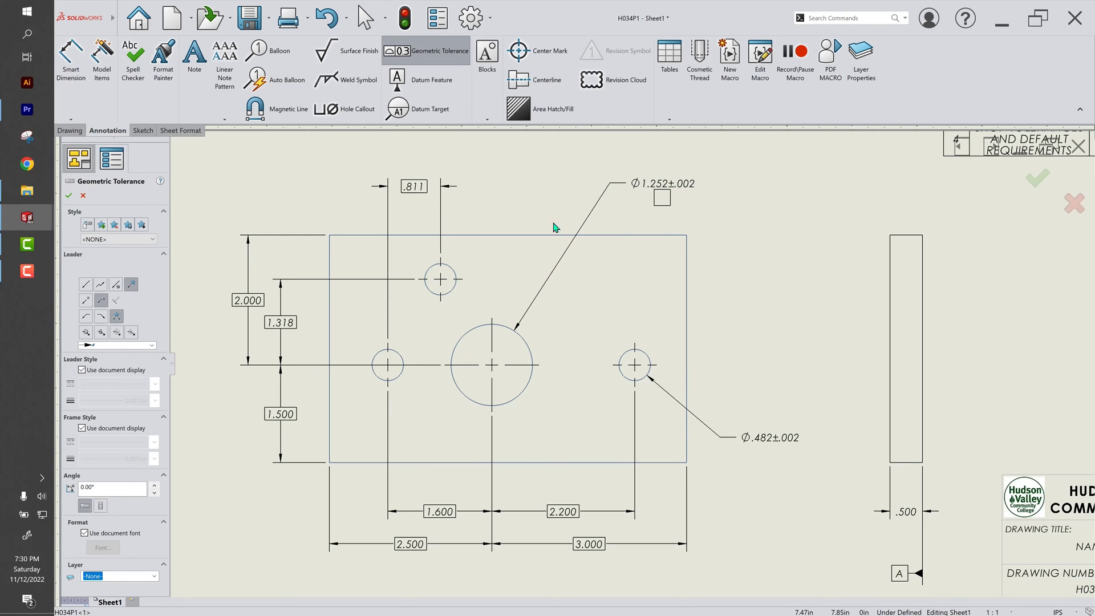
{"action": "left_click", "coordinate": [662, 203]}
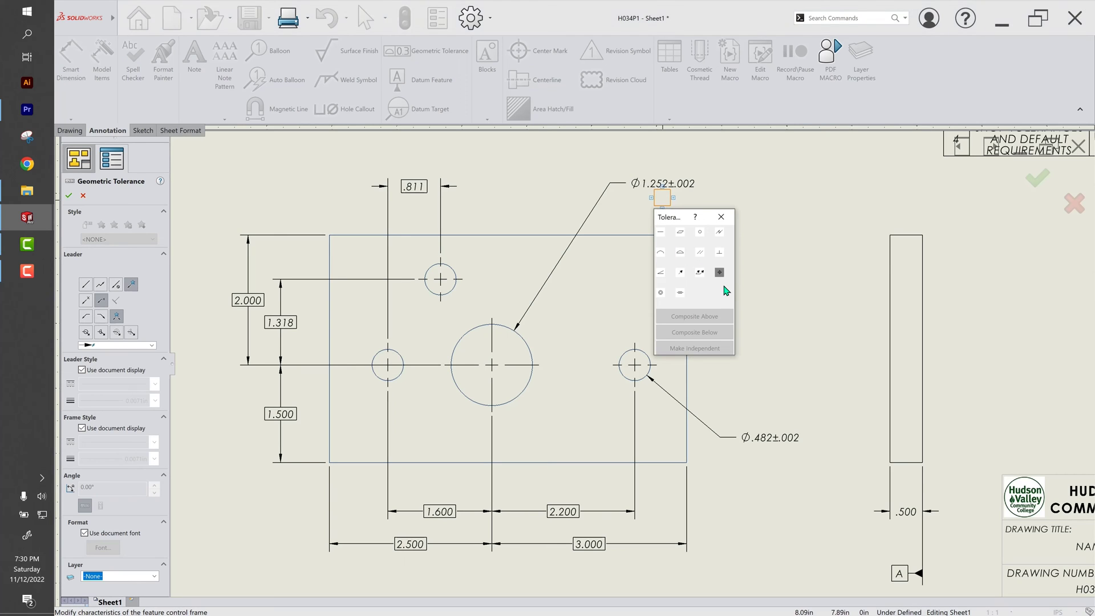
{"action": "left_click", "coordinate": [720, 273]}
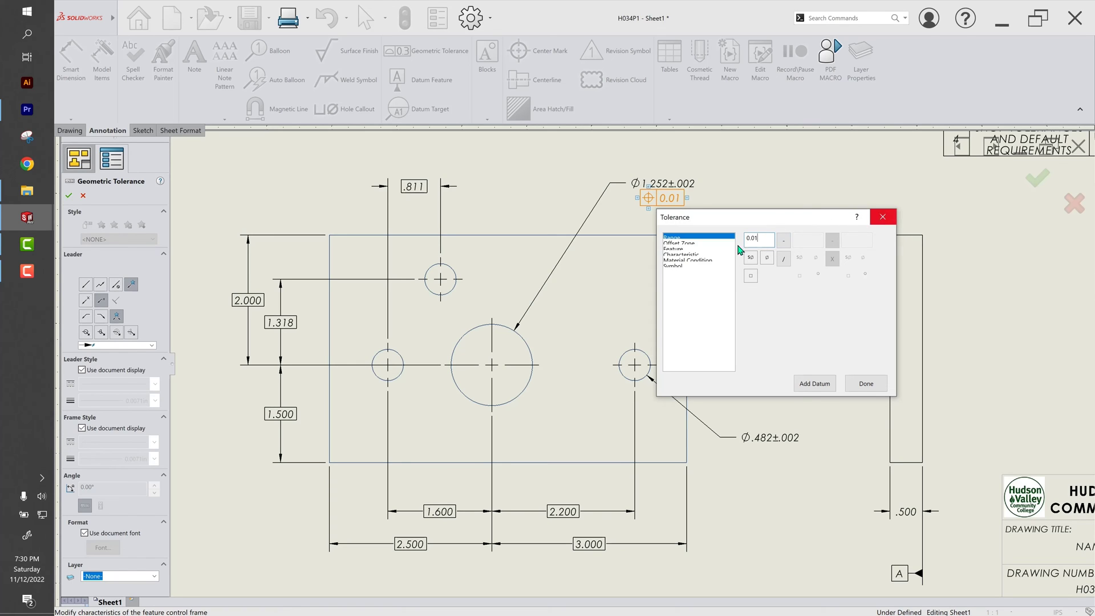
{"action": "left_click", "coordinate": [855, 385]}
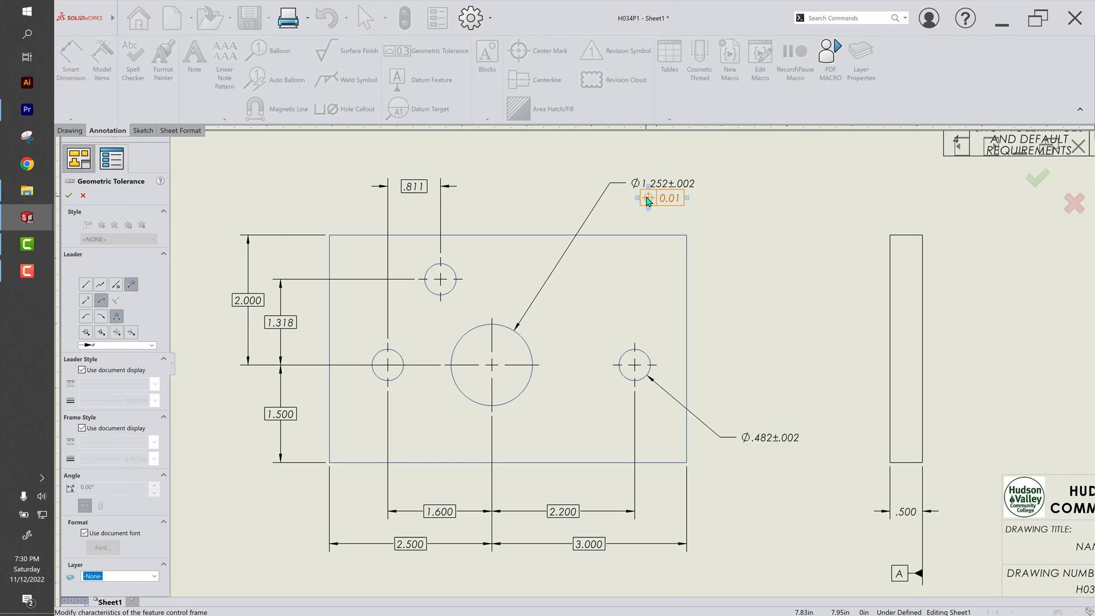
Set the frame to perpendicularity, Ø.002 at MMC, referencing datum A.
{"action": "left_click", "coordinate": [649, 198]}
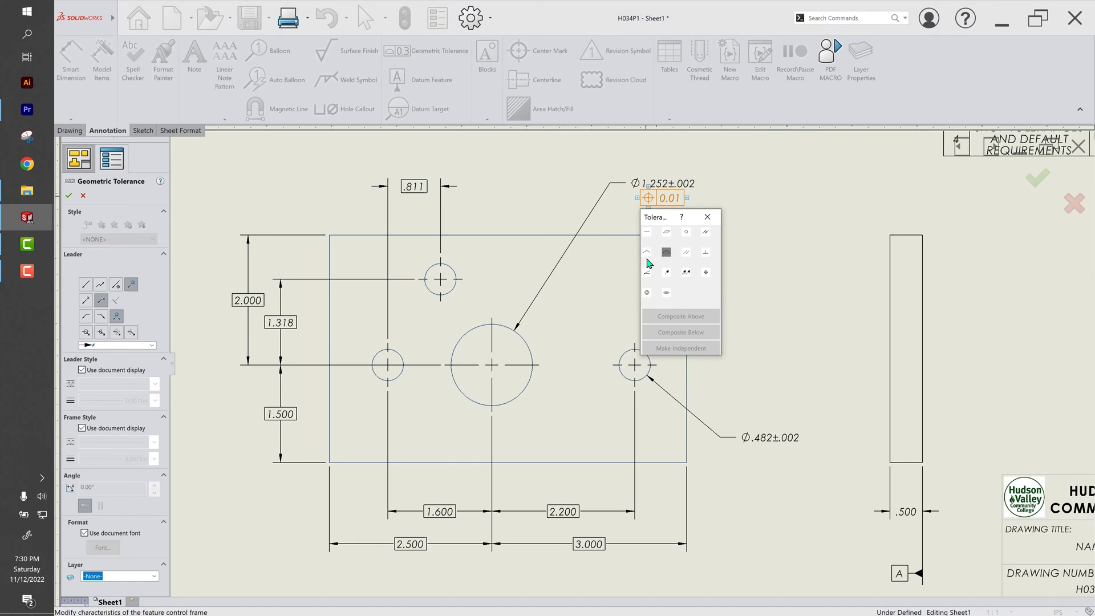
{"action": "left_click", "coordinate": [706, 254]}
{"action": "left_click", "coordinate": [670, 200]}
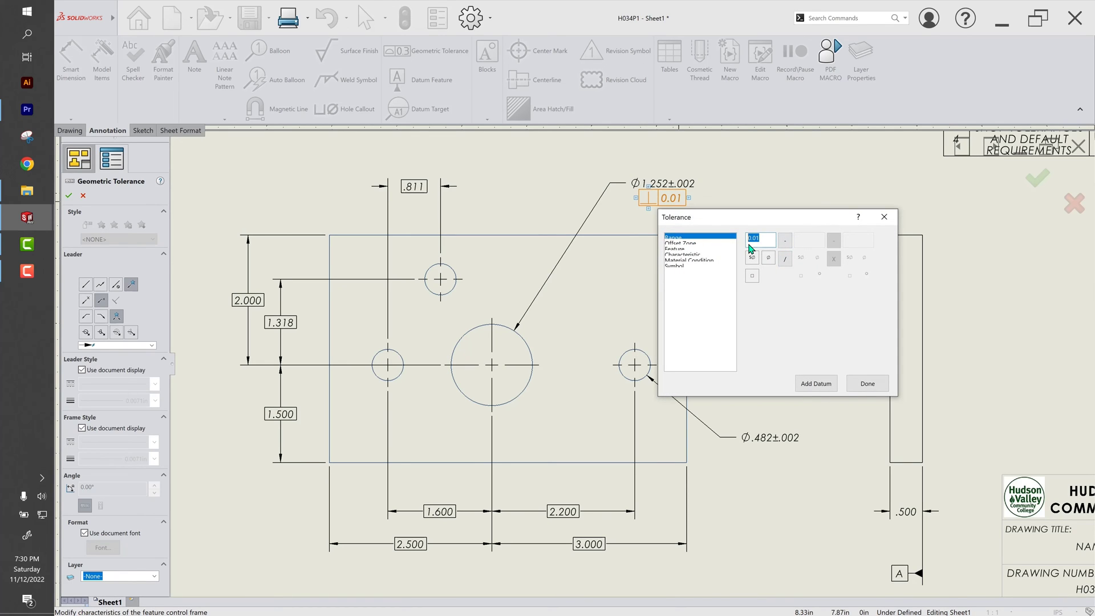
{"action": "type", "text": ".002"}
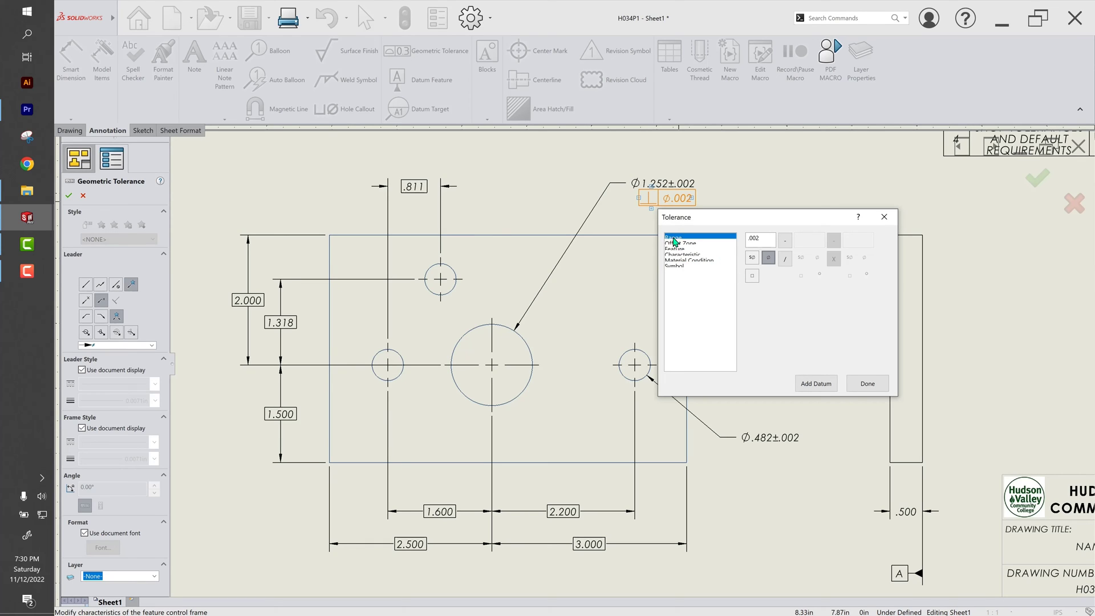
{"action": "left_click", "coordinate": [682, 260]}
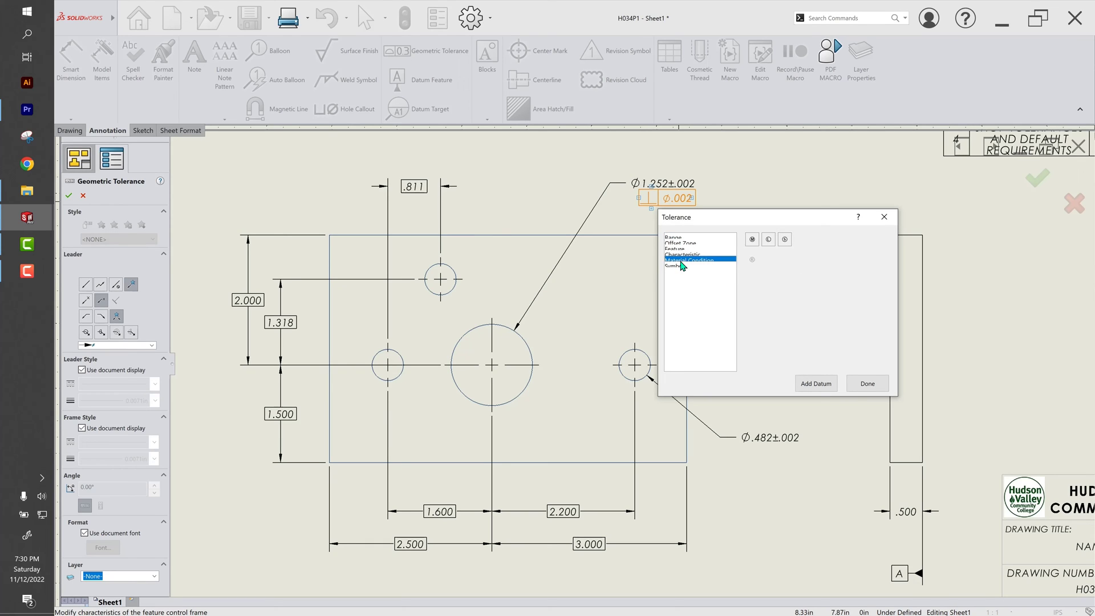
{"action": "left_click", "coordinate": [752, 240]}
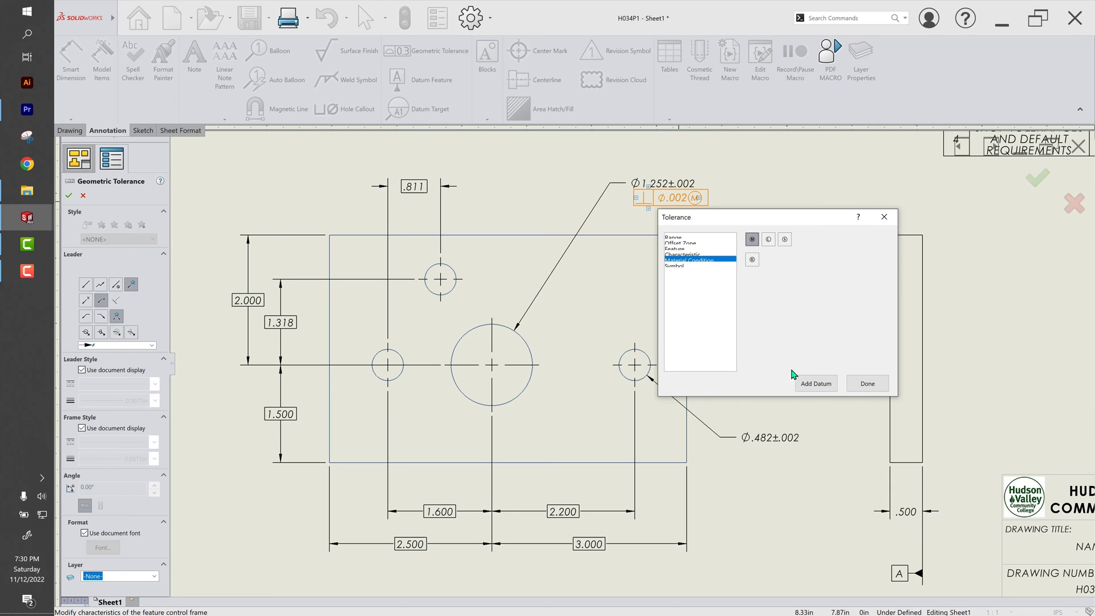
{"action": "left_click", "coordinate": [807, 384]}
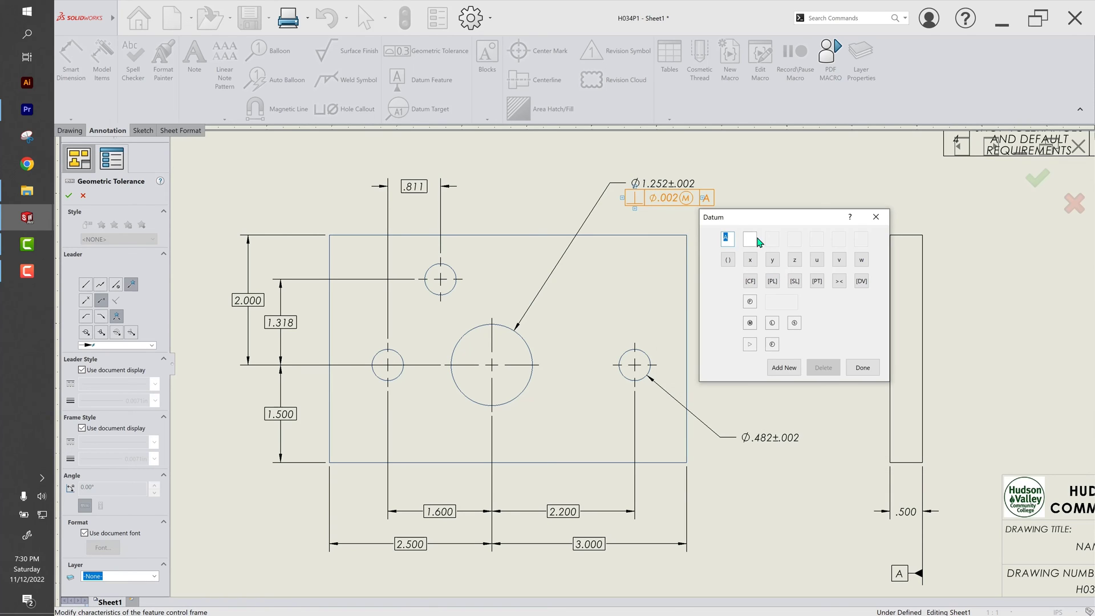
{"action": "left_click", "coordinate": [862, 368]}
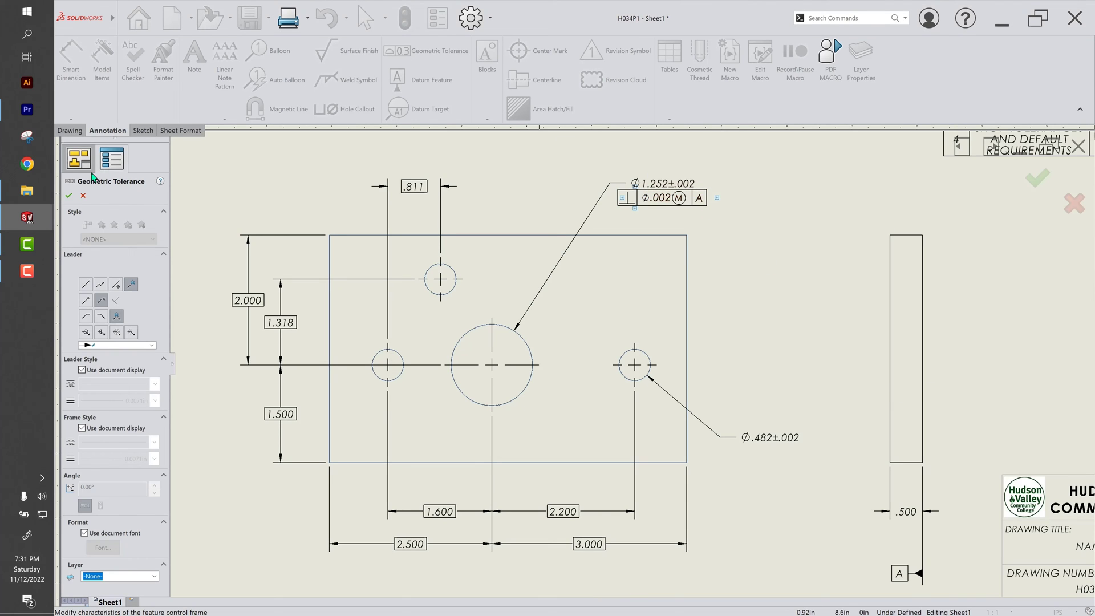
{"action": "left_click", "coordinate": [70, 196]}
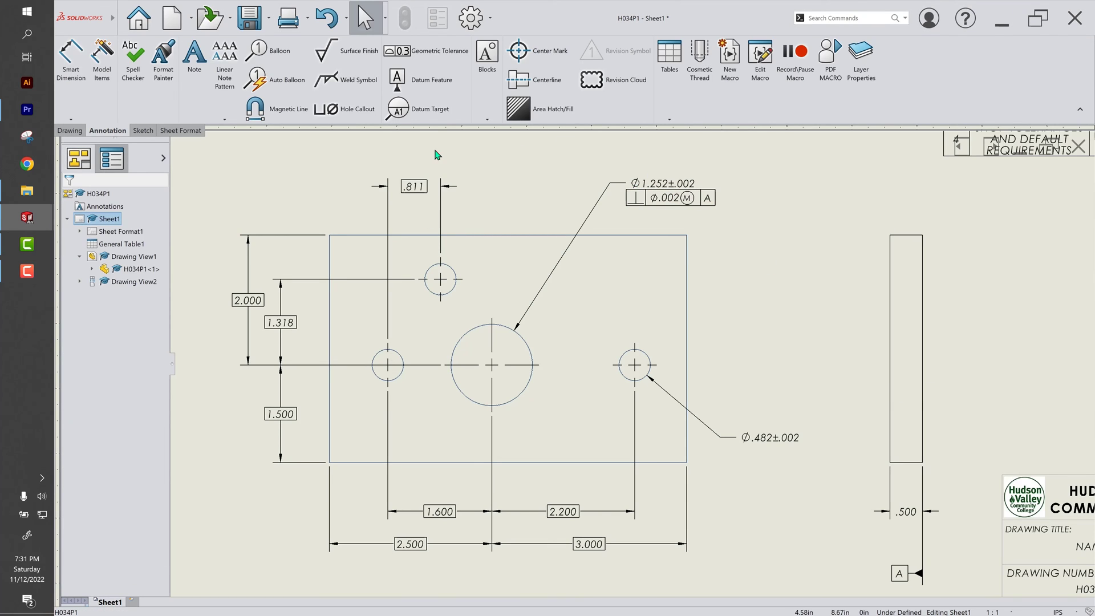
Place datum B under the perpendicularity frame and drag the whole callout higher.
{"action": "left_click", "coordinate": [422, 88]}
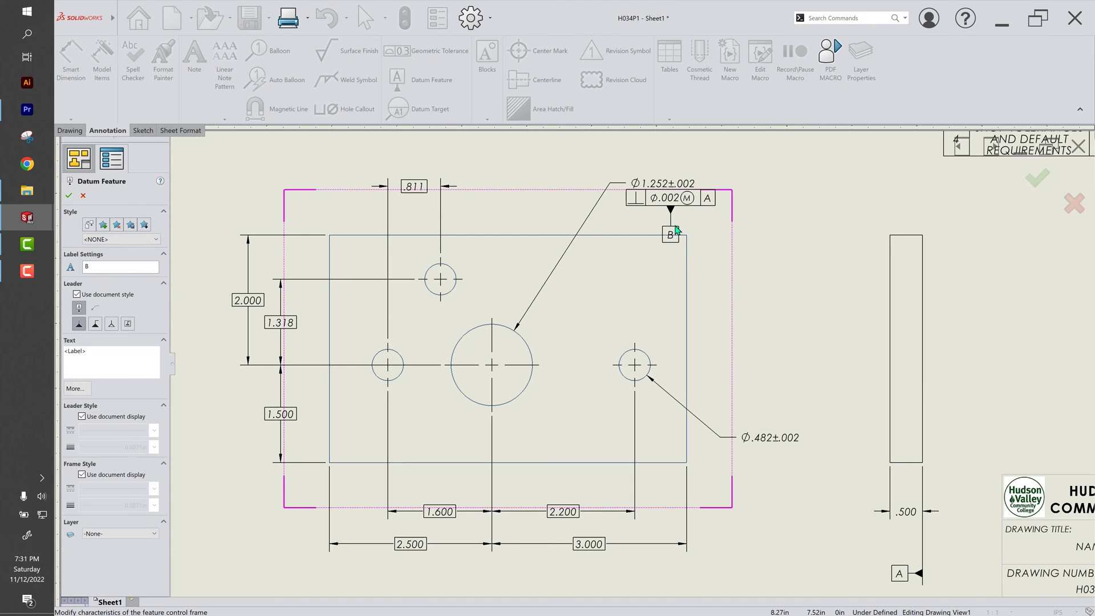
{"action": "left_click", "coordinate": [670, 227]}
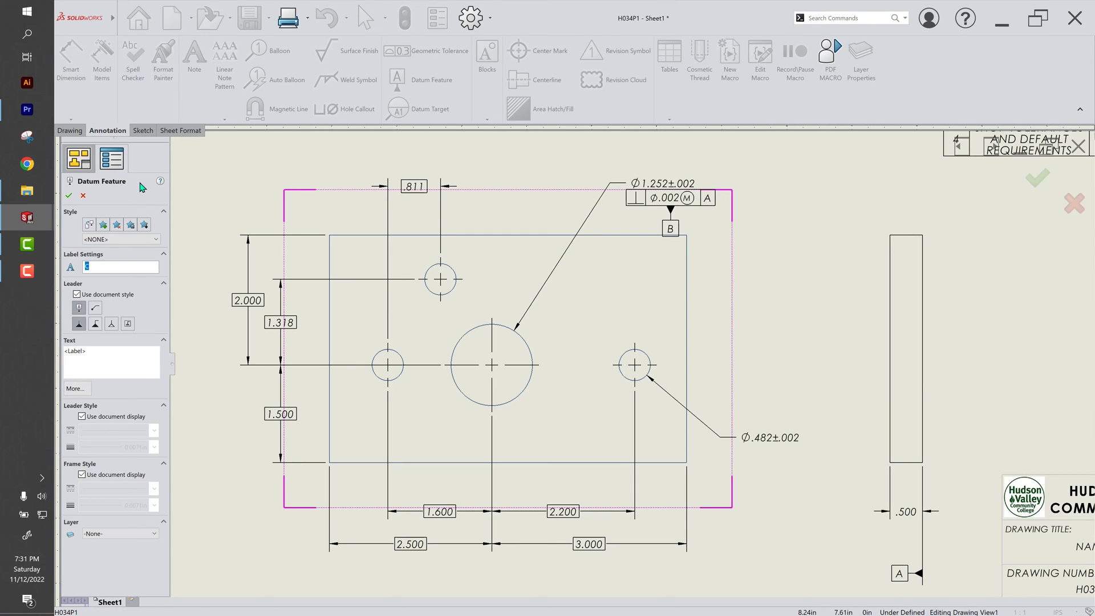
{"action": "left_click", "coordinate": [68, 195]}
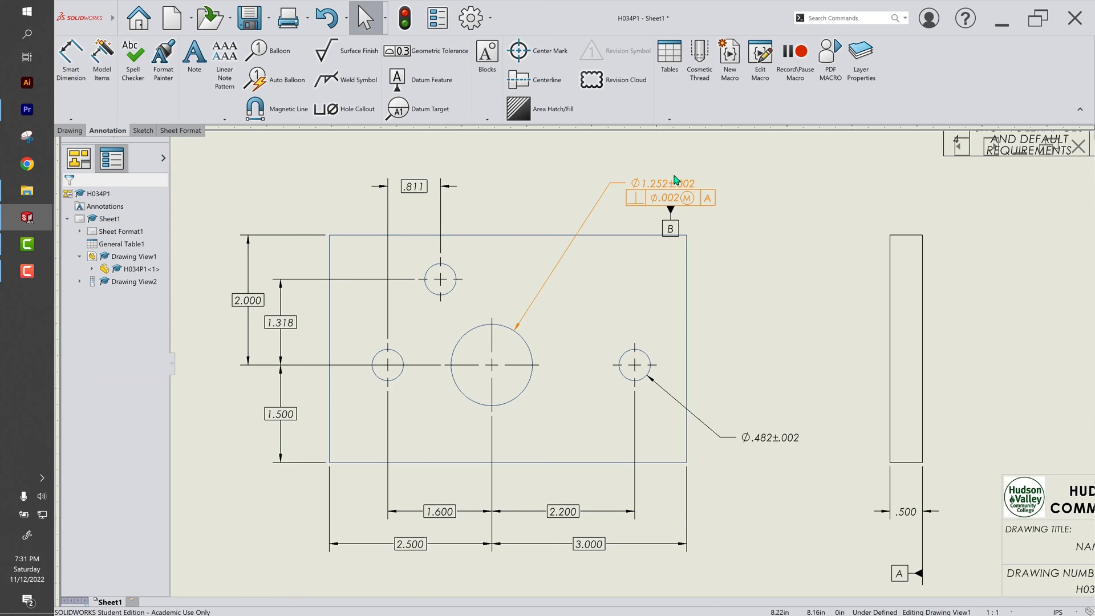
{"action": "mouse_move", "coordinate": [674, 188]}
{"action": "left_mouse_down"}
{"action": "mouse_move", "coordinate": [672, 170]}
{"action": "mouse_move", "coordinate": [686, 175]}
{"action": "left_mouse_up"}
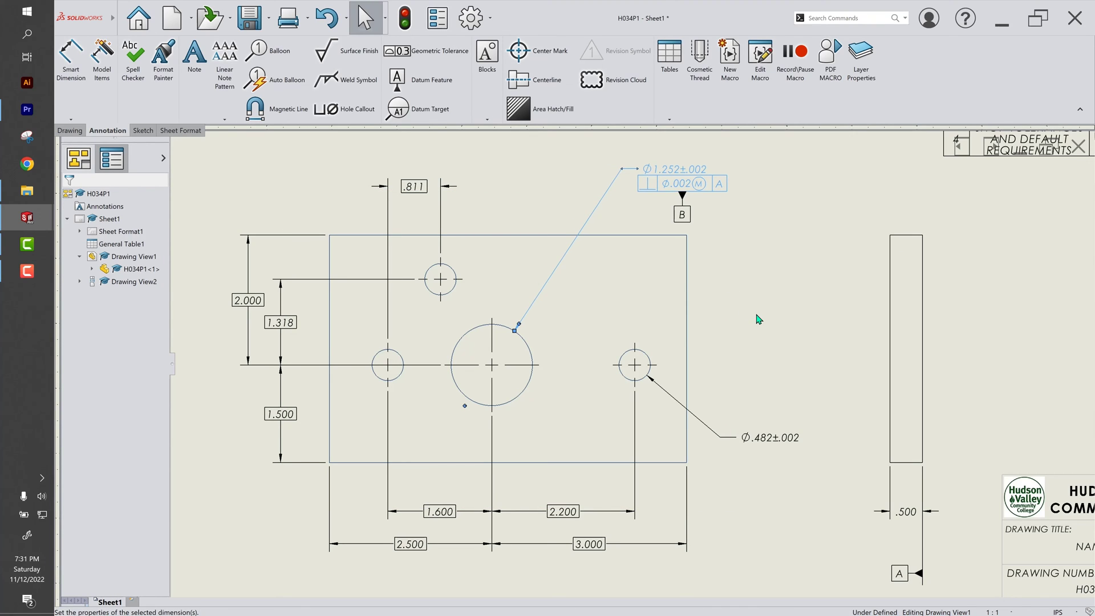
Add a .005 flatness frame with its leader on the side view's right edge.
{"action": "left_click", "coordinate": [781, 365]}
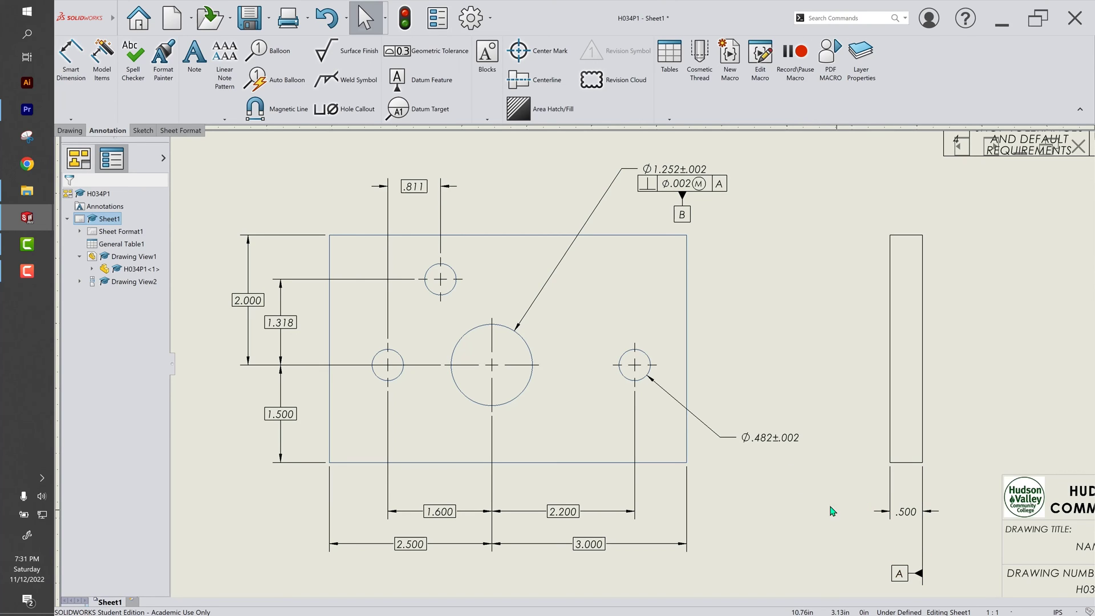
{"action": "left_click", "coordinate": [413, 56]}
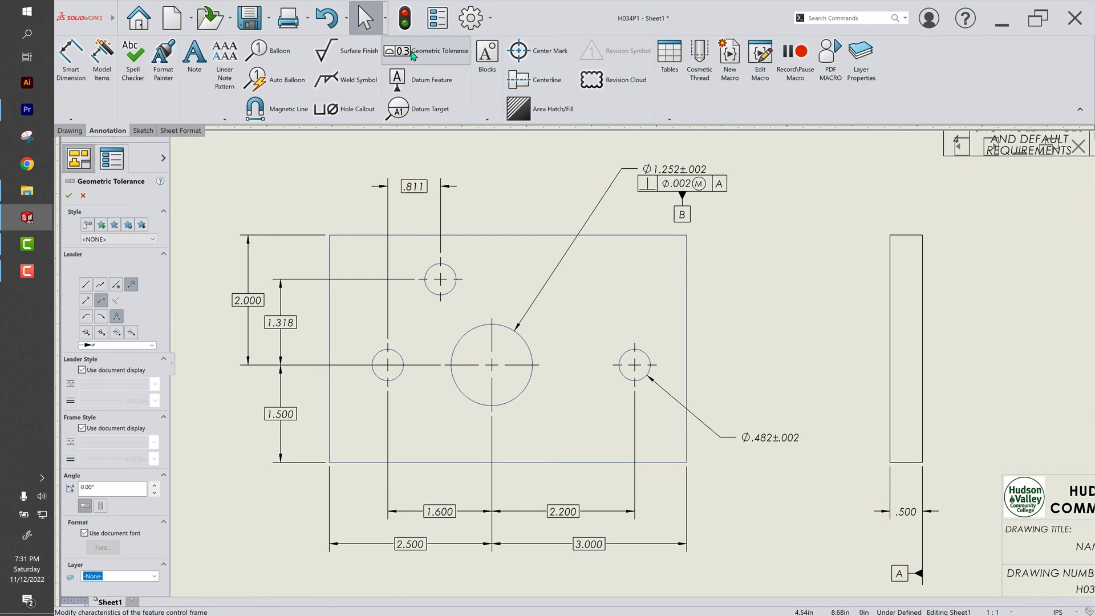
{"action": "left_click", "coordinate": [924, 491]}
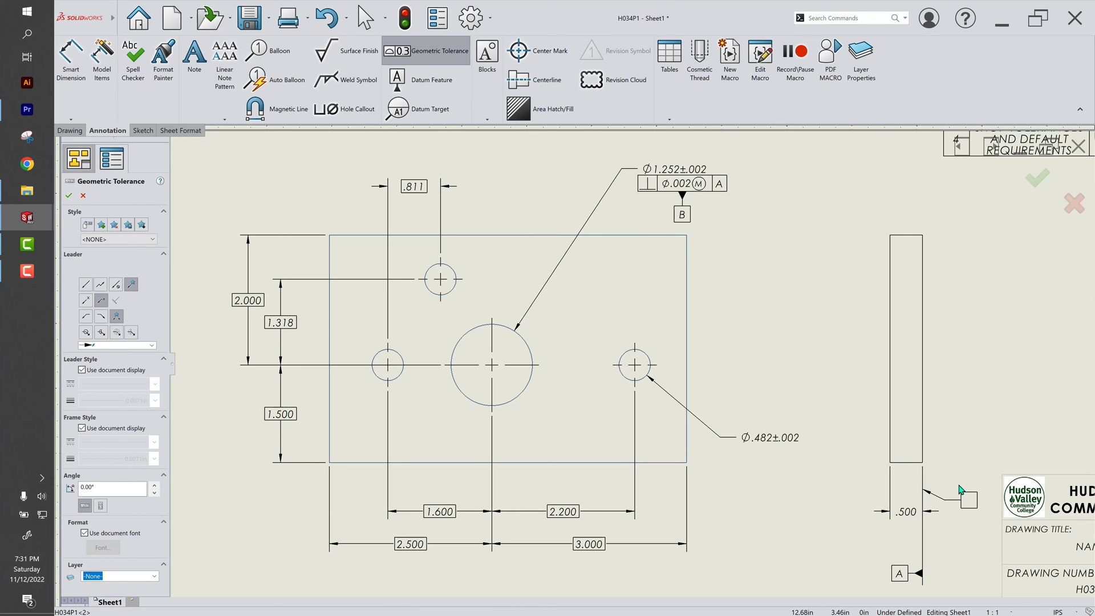
{"action": "left_click", "coordinate": [959, 486]}
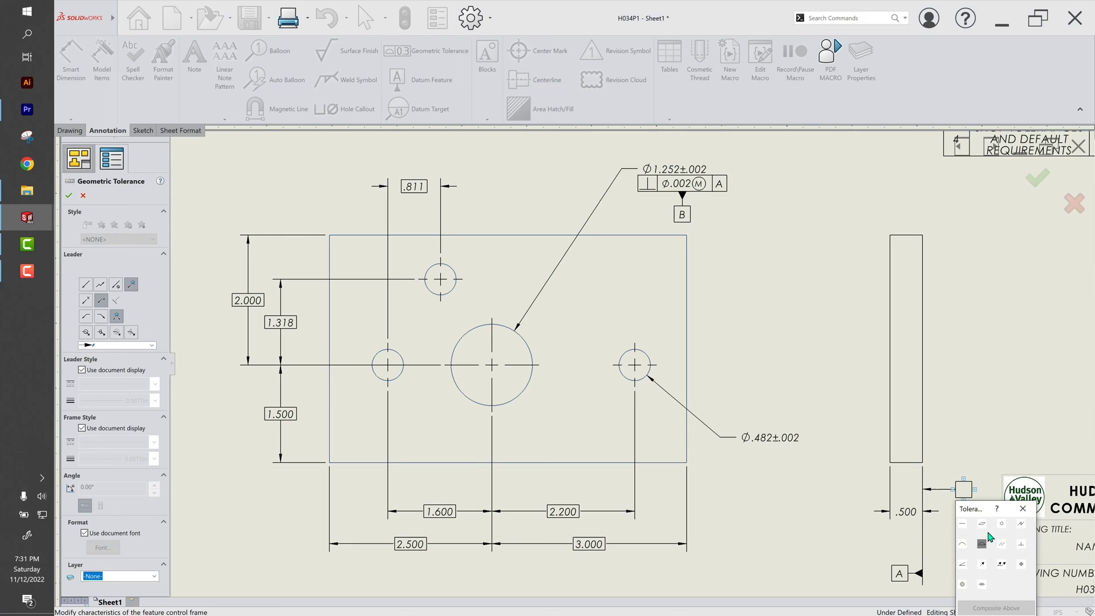
{"action": "left_click", "coordinate": [982, 524]}
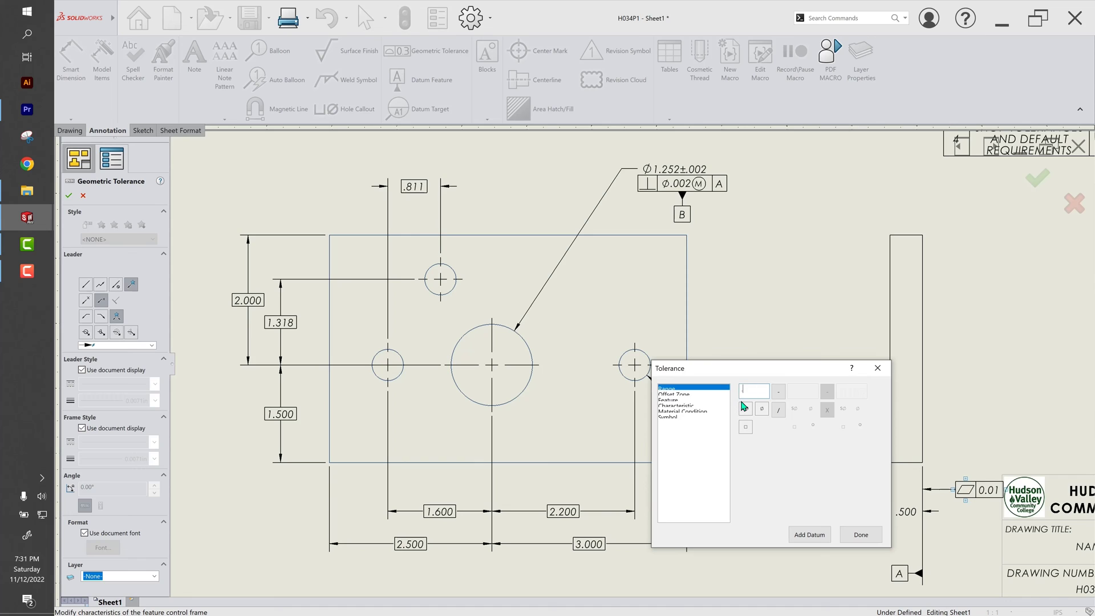
{"action": "type", "text": ".005"}
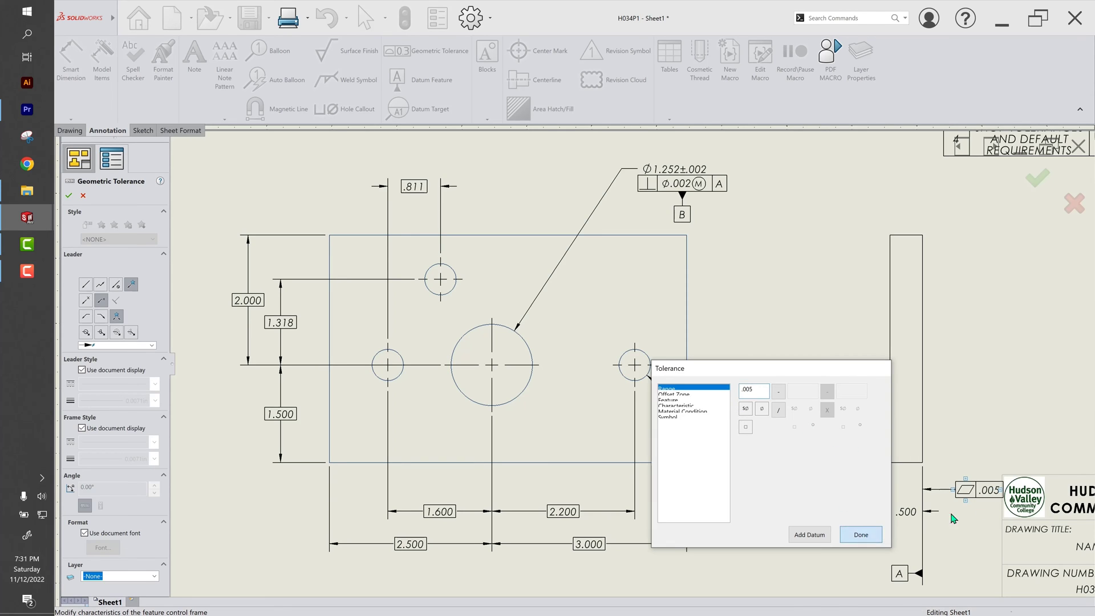
{"action": "left_click", "coordinate": [861, 535]}
{"action": "left_click", "coordinate": [967, 478]}
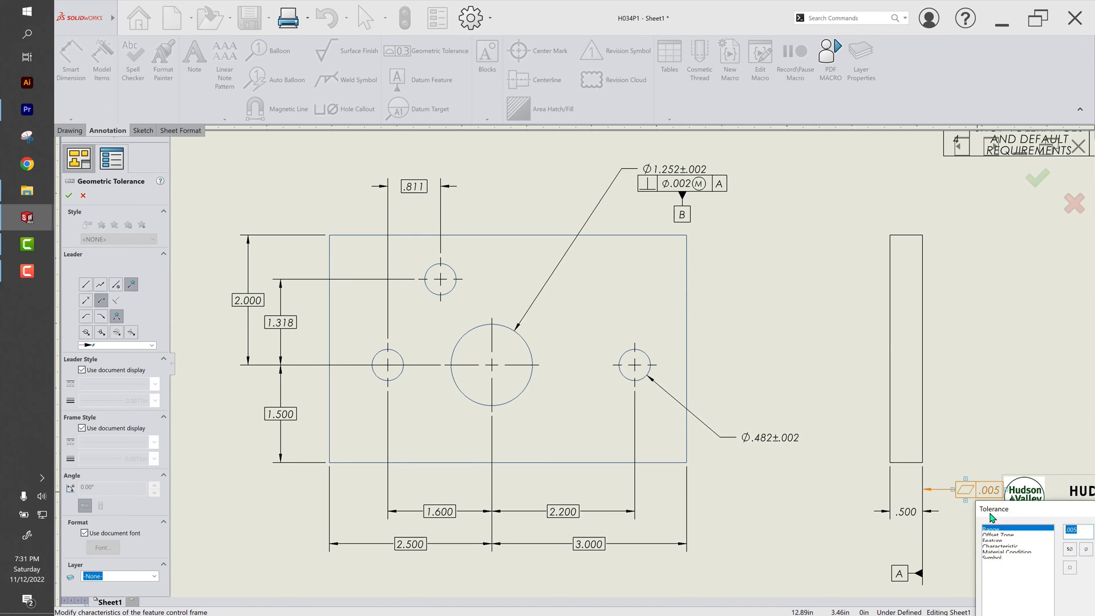
{"action": "left_click_drag", "start_coordinate": [1029, 509], "coordinate": [715, 449]}
{"action": "left_click", "coordinate": [899, 447]}
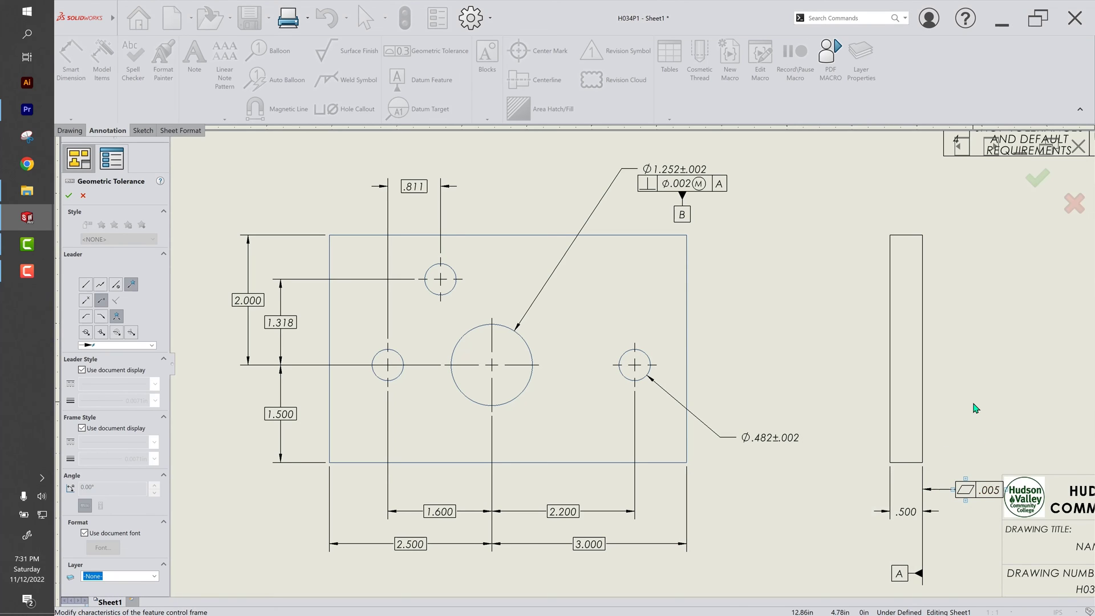
{"action": "key", "text": "Escape"}
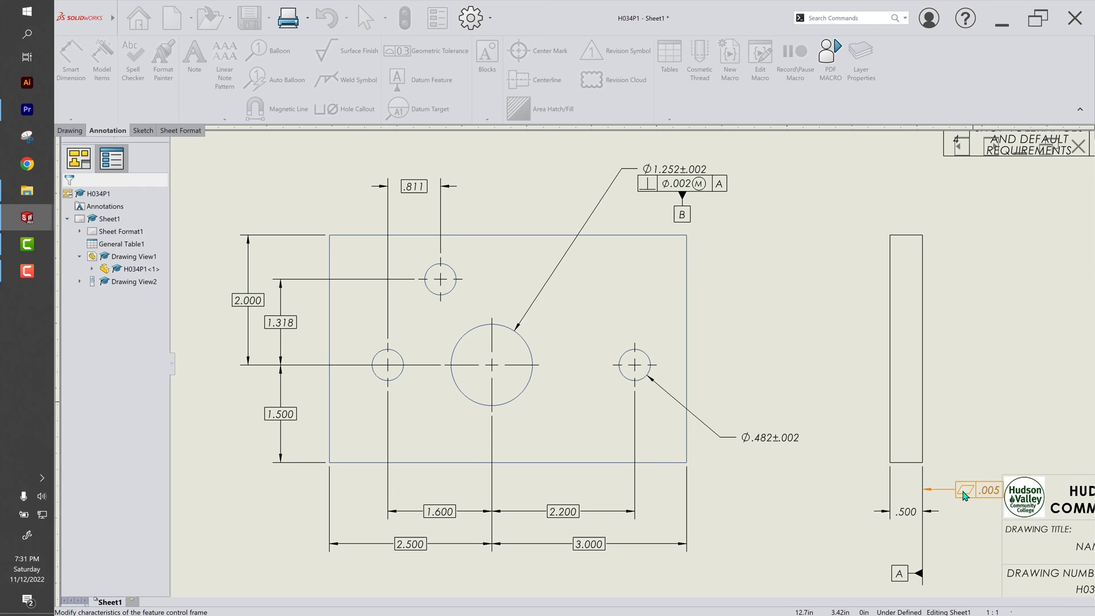
Set the .005 flatness frame to No Leader and move it below the .500 dimension.
{"action": "mouse_move", "coordinate": [965, 496]}
{"action": "left_mouse_down"}
{"action": "mouse_move", "coordinate": [958, 517]}
{"action": "mouse_move", "coordinate": [947, 507]}
{"action": "left_mouse_up"}
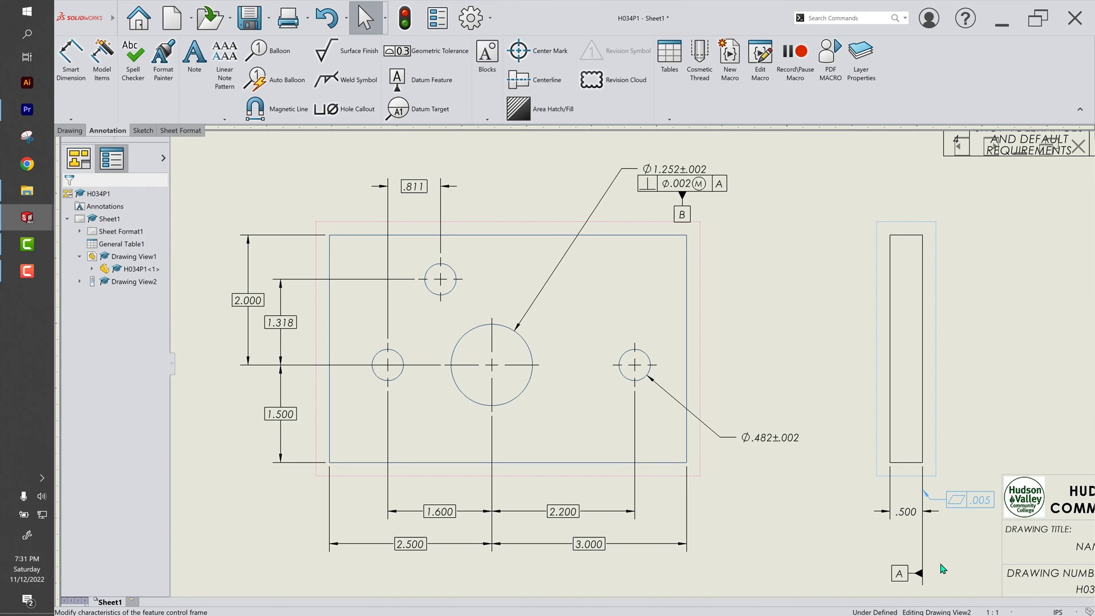
{"action": "left_click", "coordinate": [938, 504]}
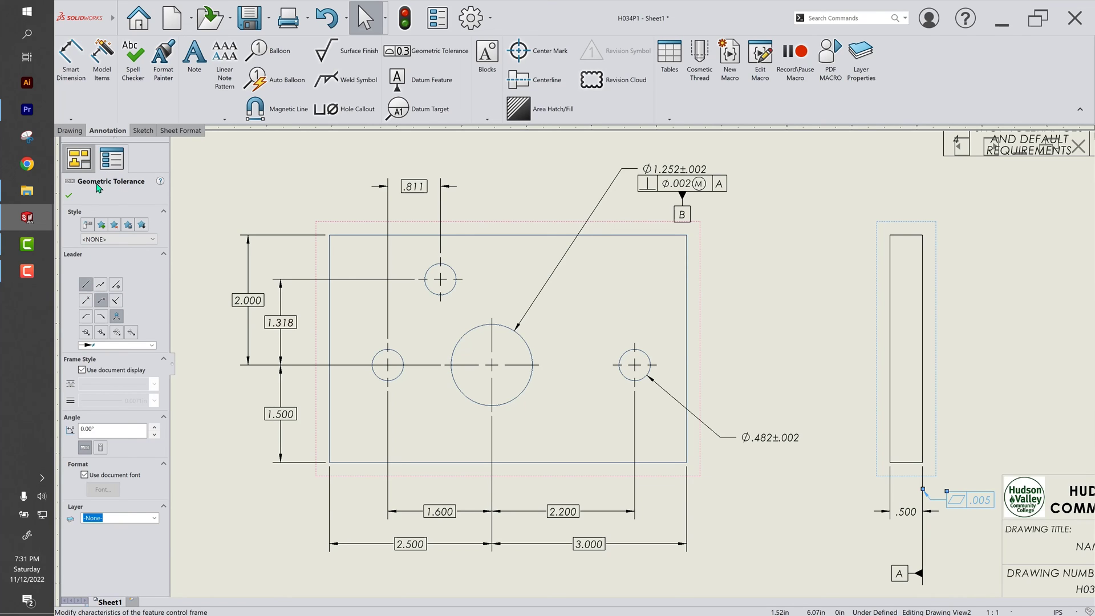
{"action": "left_click", "coordinate": [85, 284]}
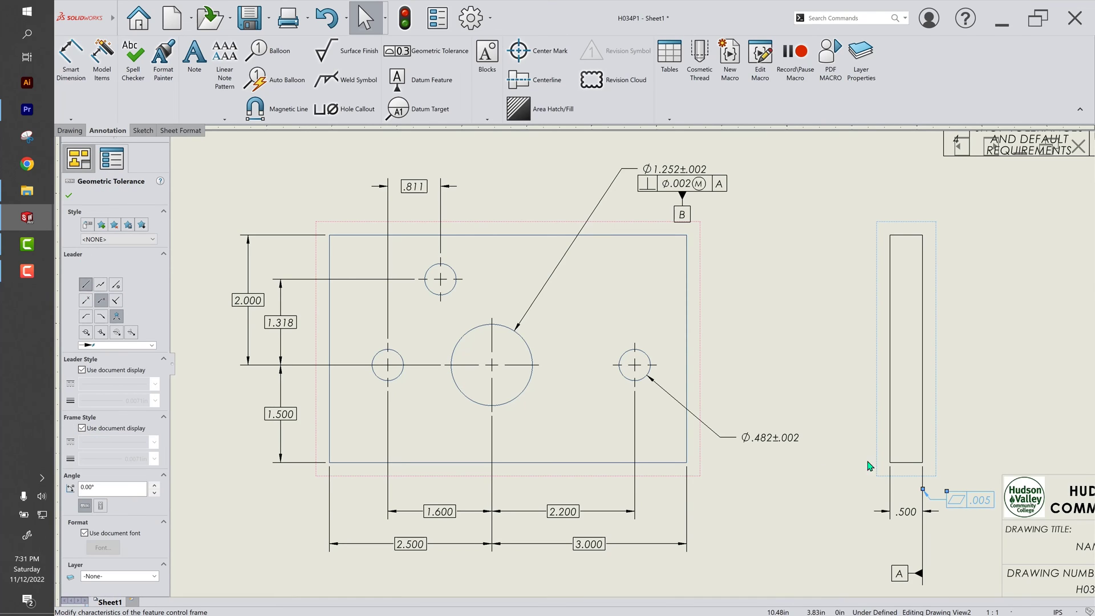
{"action": "left_click", "coordinate": [116, 287]}
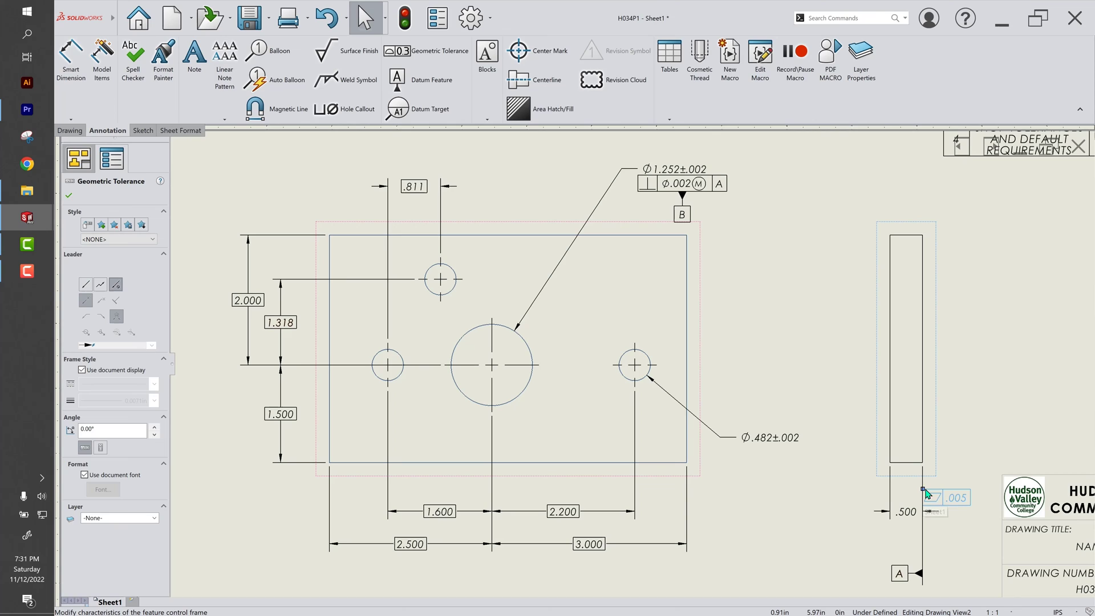
{"action": "left_click_drag", "start_coordinate": [924, 491], "coordinate": [925, 545]}
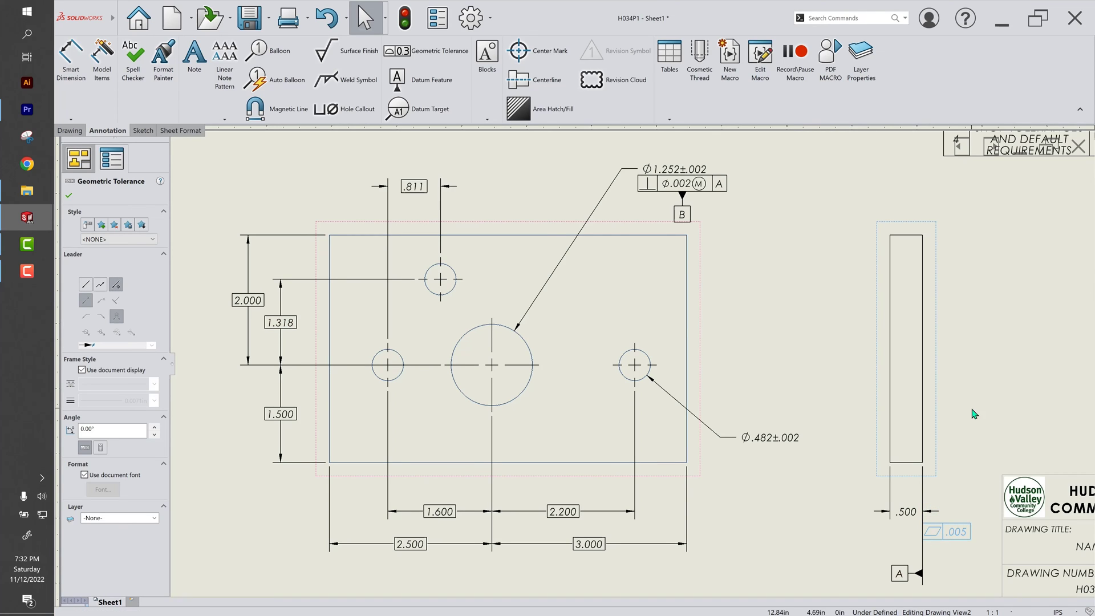
{"action": "key", "text": "Escape"}
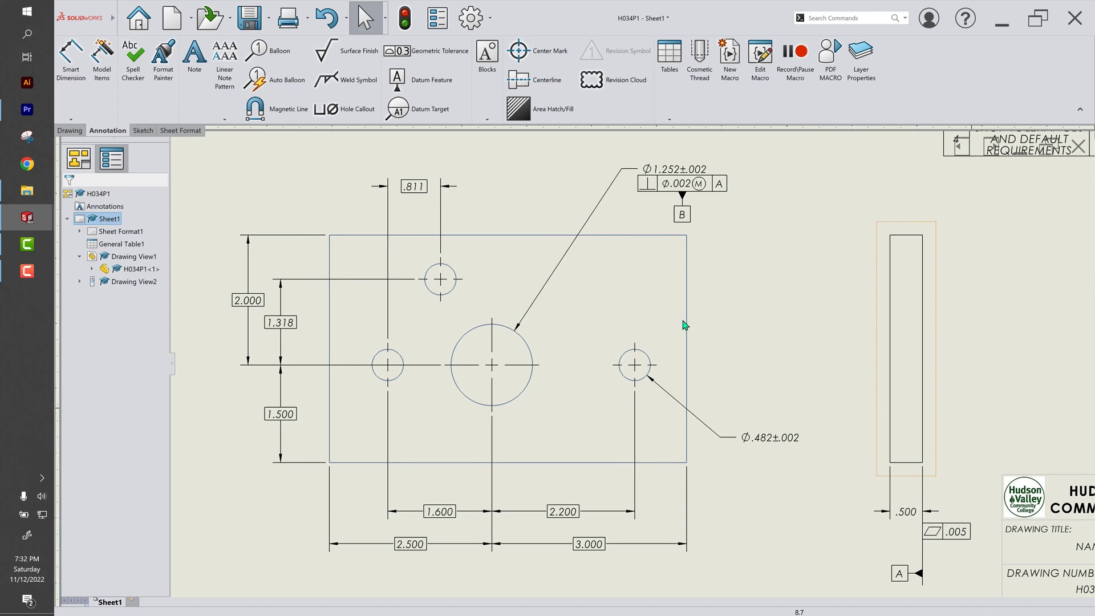
Create a parallelism frame, .01 to datum A, leadered to the .500 thickness dimension.
{"action": "left_click", "coordinate": [419, 62]}
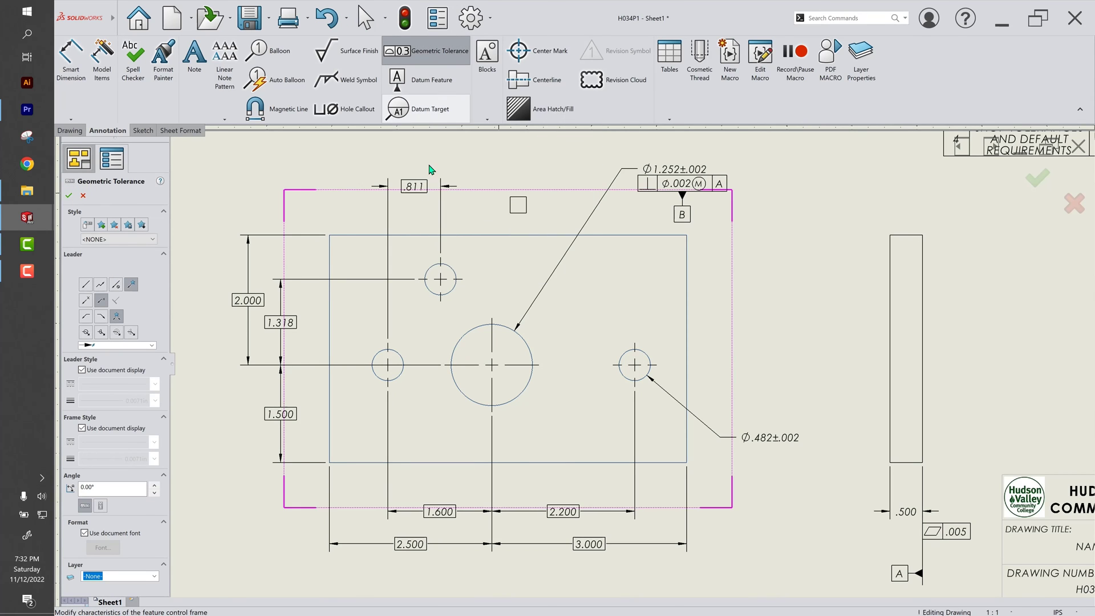
{"action": "left_click", "coordinate": [890, 485]}
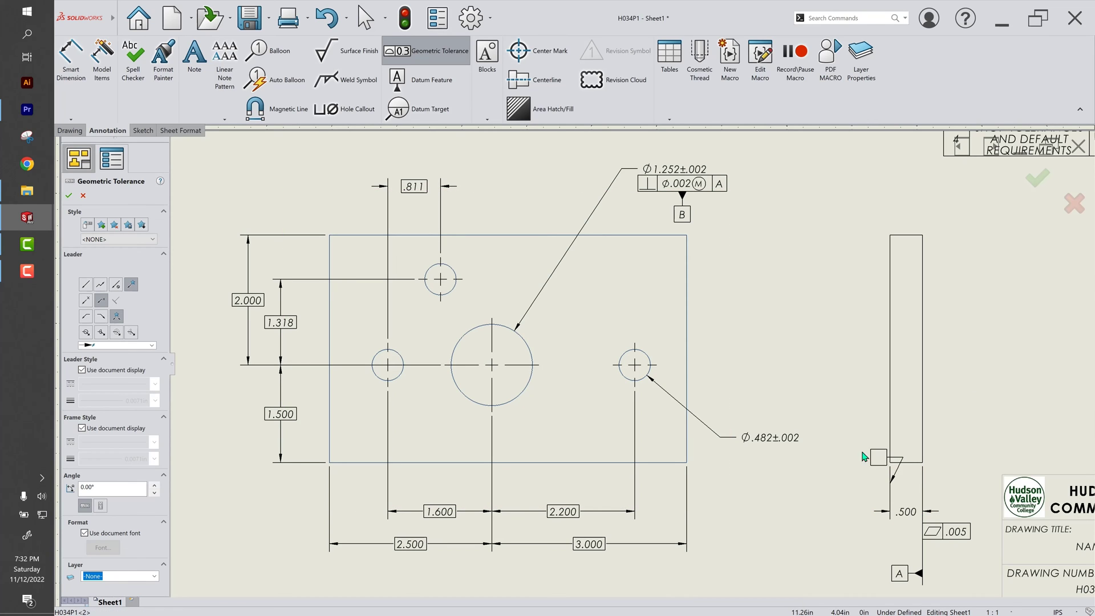
{"action": "left_click", "coordinate": [845, 467]}
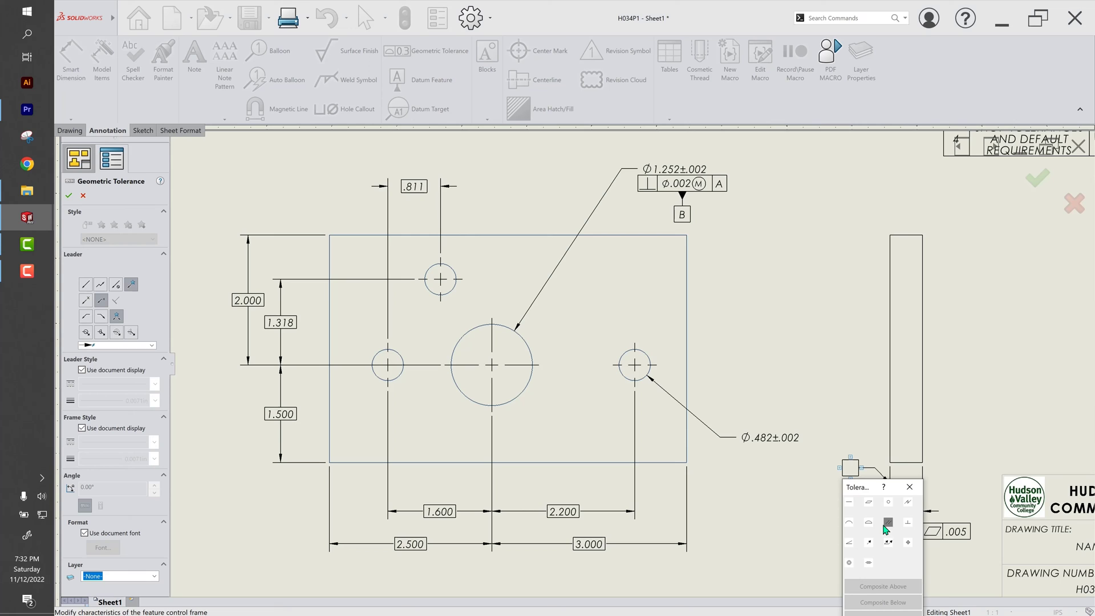
{"action": "left_click", "coordinate": [908, 504]}
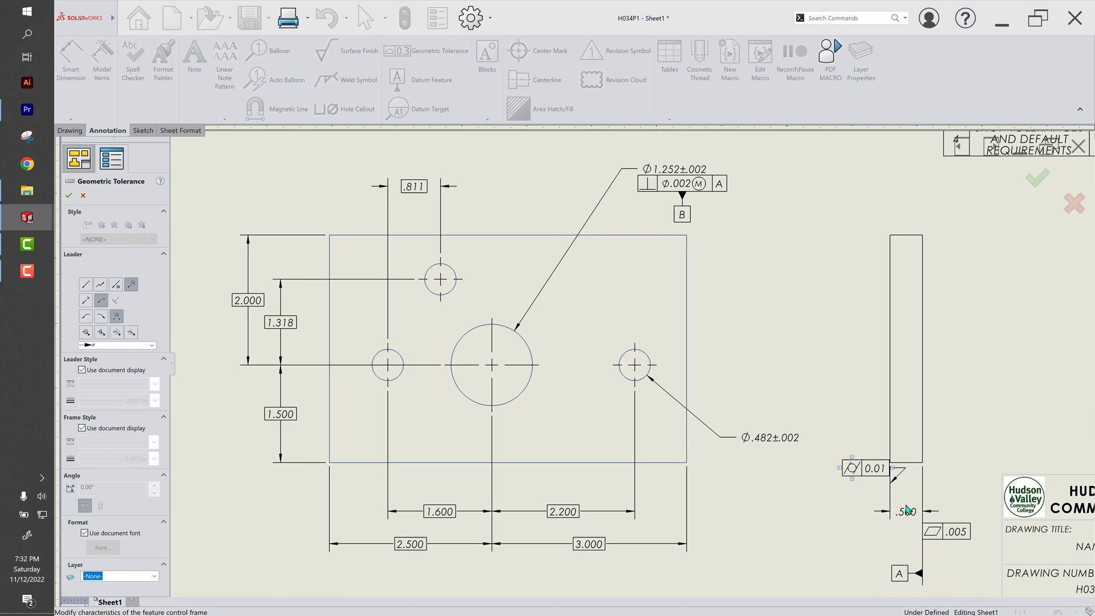
{"action": "left_click", "coordinate": [869, 477]}
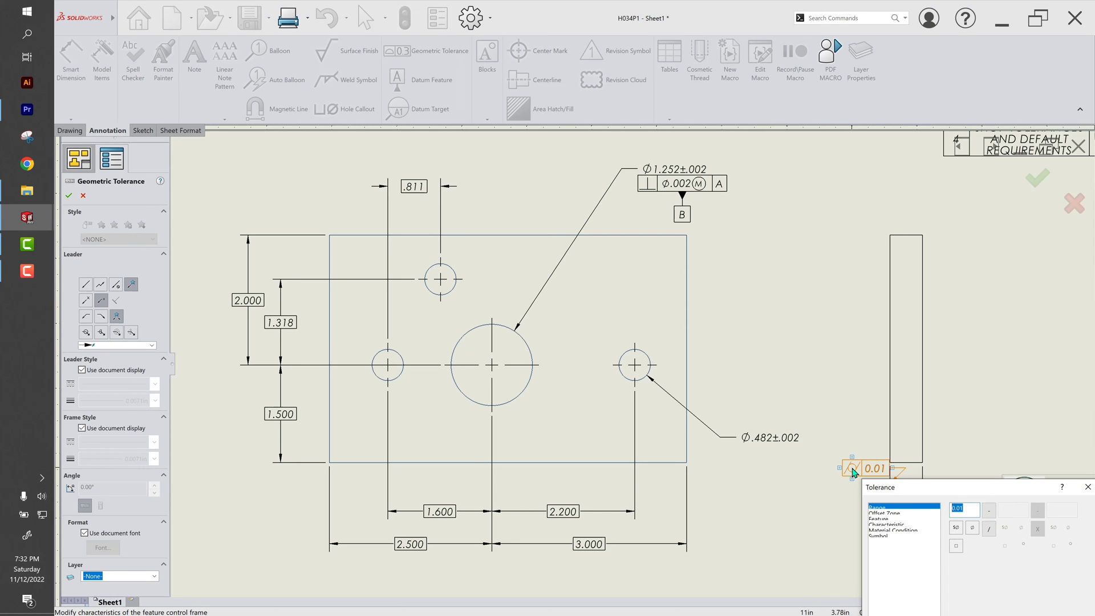
{"action": "left_click", "coordinate": [852, 468]}
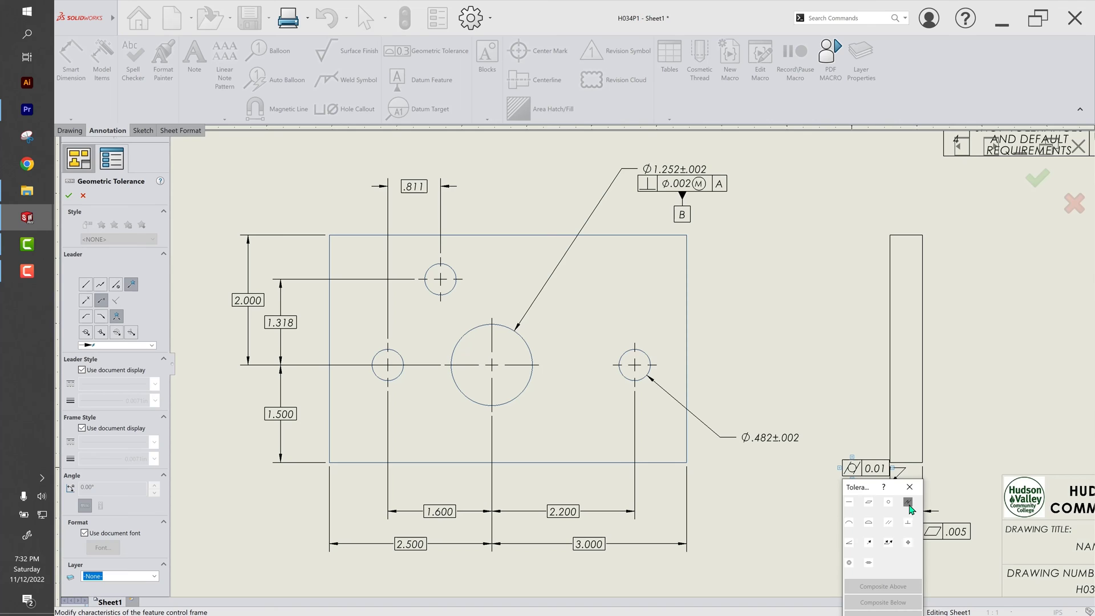
{"action": "left_click", "coordinate": [887, 522]}
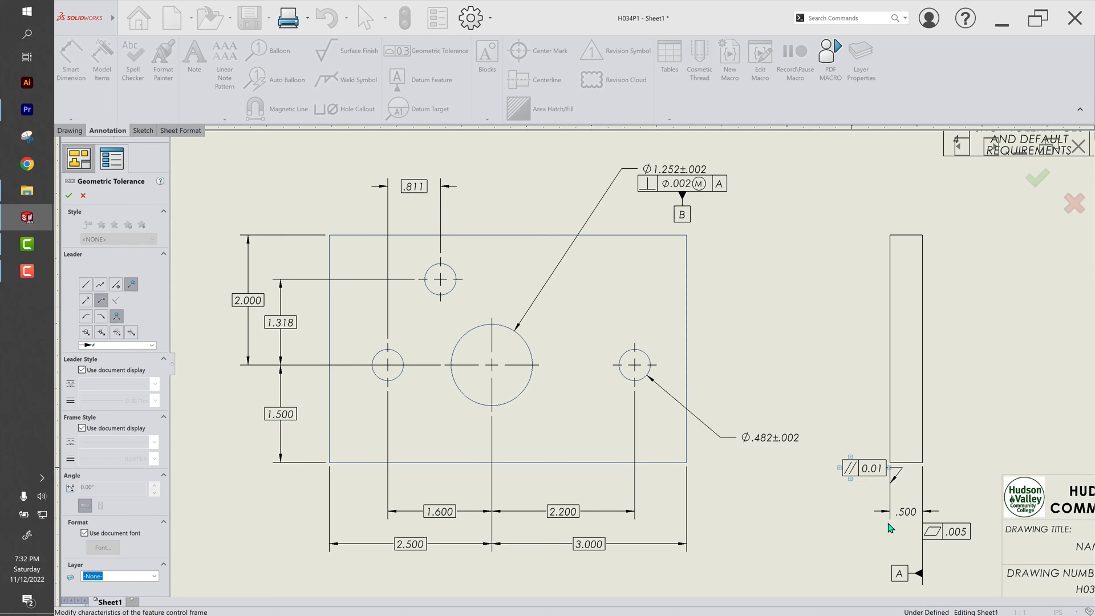
{"action": "left_click", "coordinate": [875, 476]}
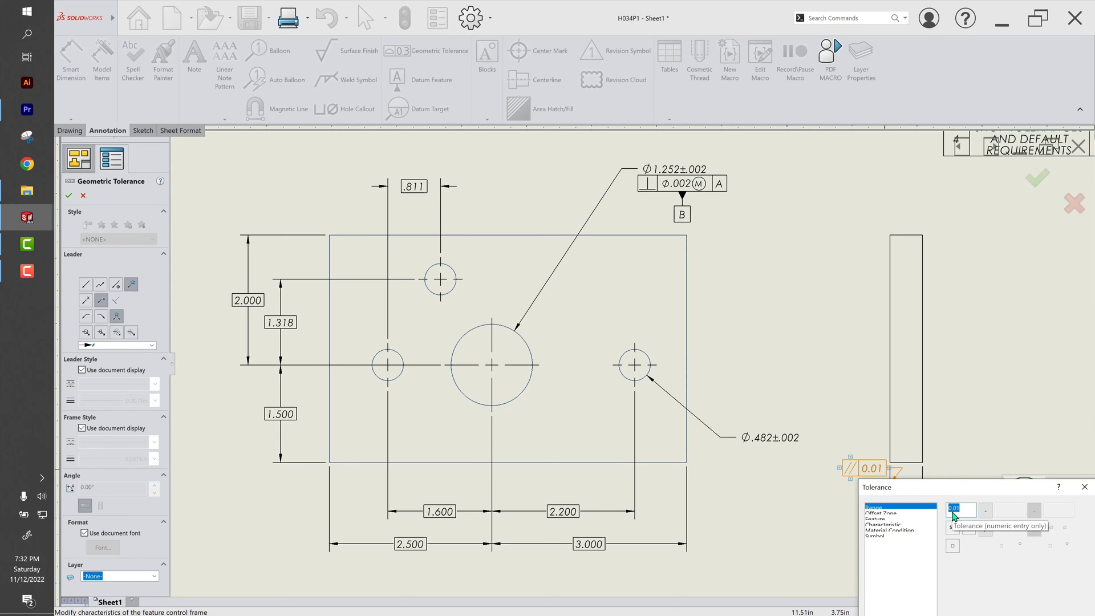
{"action": "type", "text": ".01"}
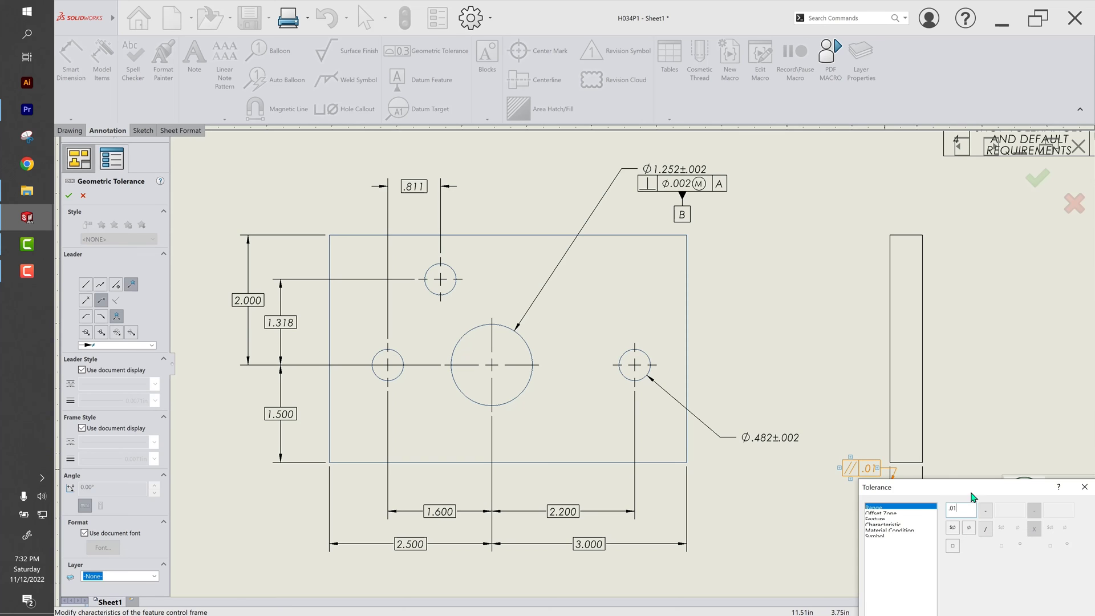
{"action": "left_click", "coordinate": [816, 512]}
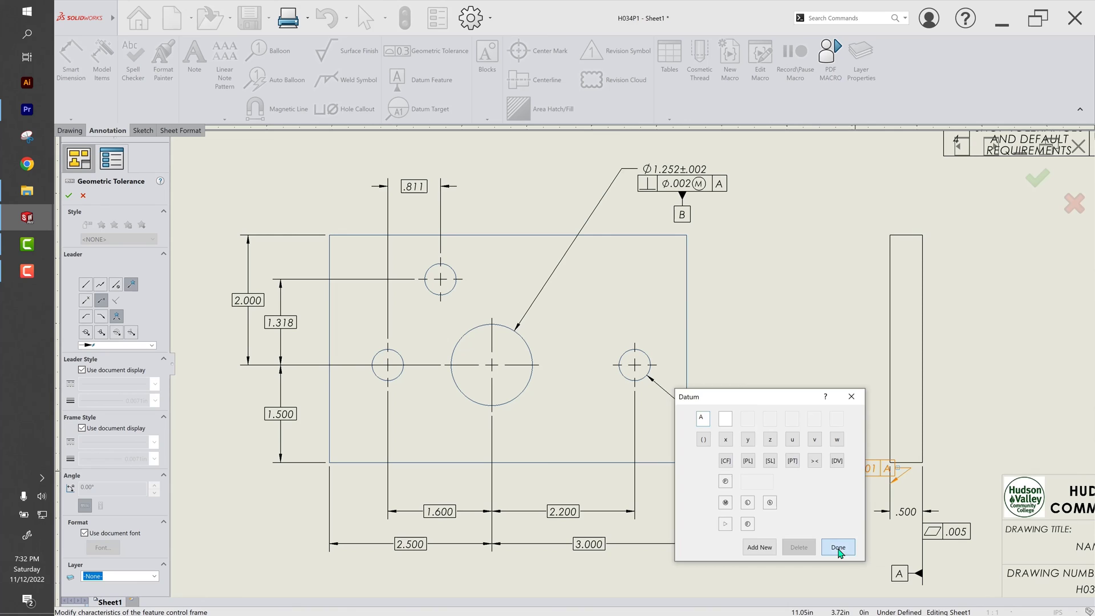
{"action": "left_click", "coordinate": [838, 549]}
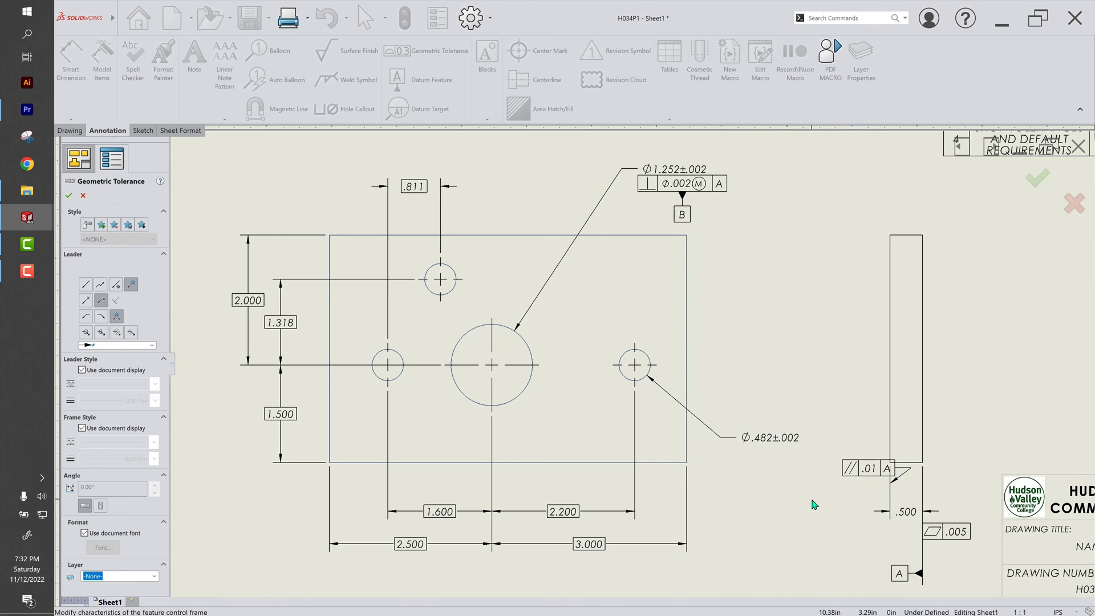
{"action": "key", "text": "Escape"}
Reposition the .01 A parallelism frame up and to the left of the side view.
{"action": "left_click", "coordinate": [864, 467]}
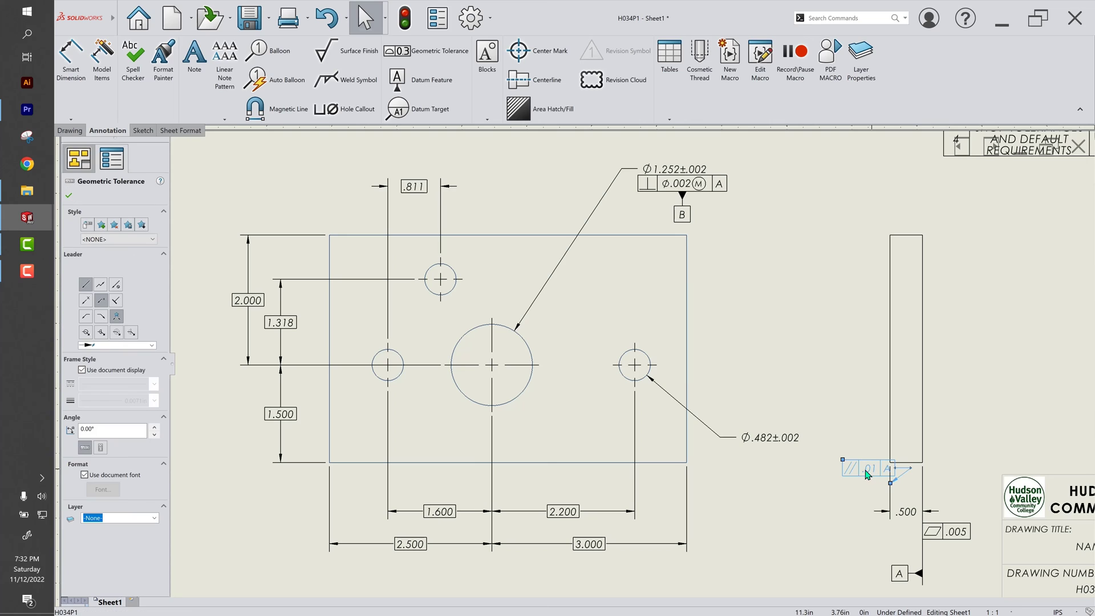
{"action": "left_click_drag", "start_coordinate": [871, 470], "coordinate": [846, 477]}
{"action": "left_click_drag", "start_coordinate": [779, 481], "coordinate": [799, 465]}
{"action": "left_click", "coordinate": [799, 515]}
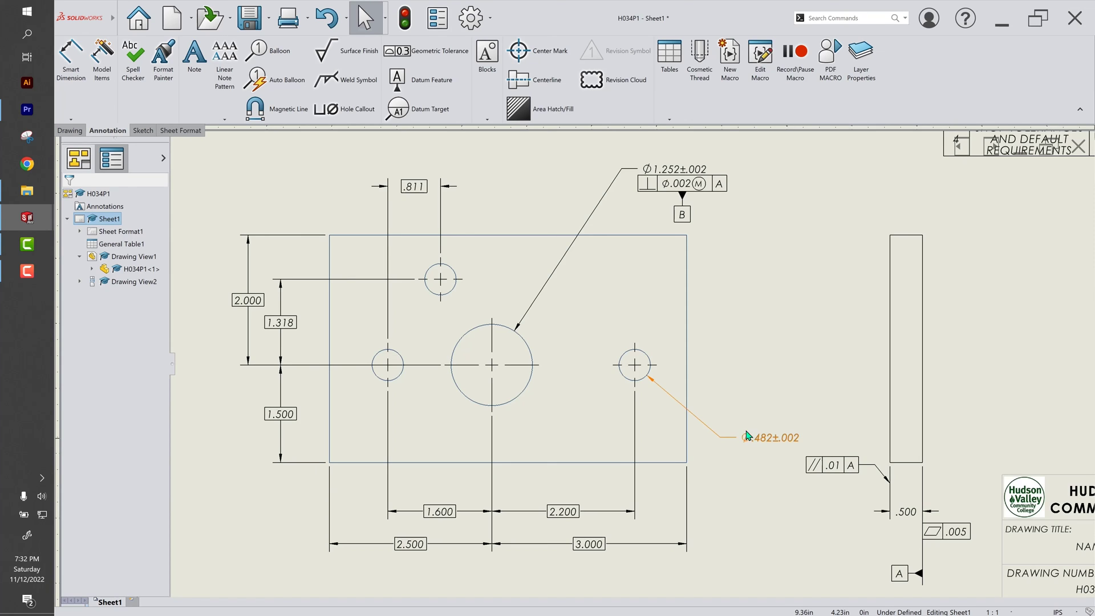
Add a .010 profile frame to datums A and B at MMC on the plate's right edge.
{"action": "left_click", "coordinate": [425, 61]}
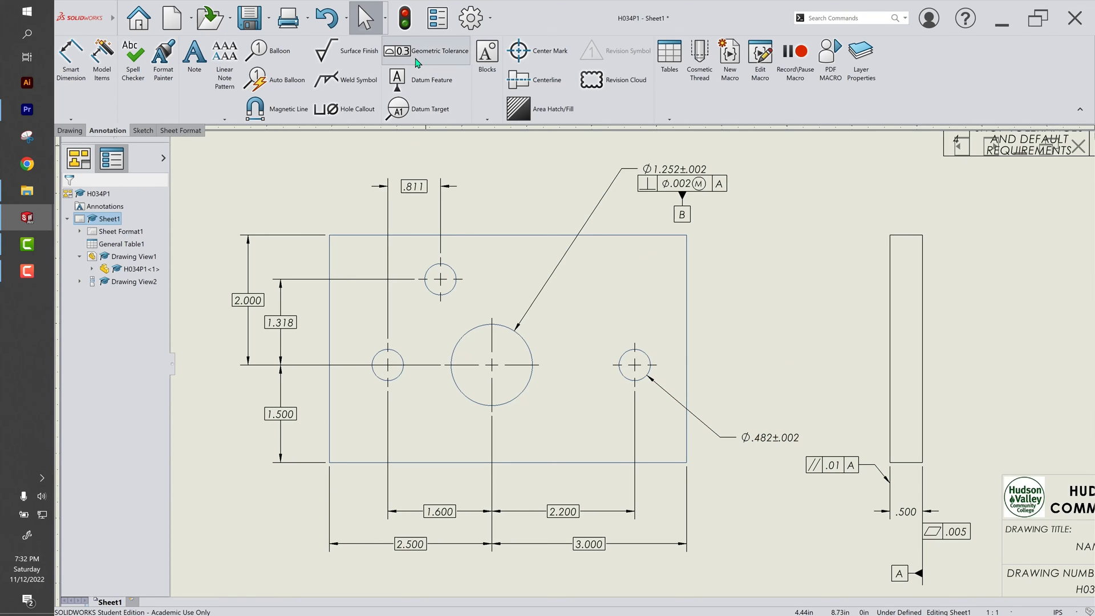
{"action": "left_click", "coordinate": [690, 299]}
{"action": "left_click", "coordinate": [727, 281]}
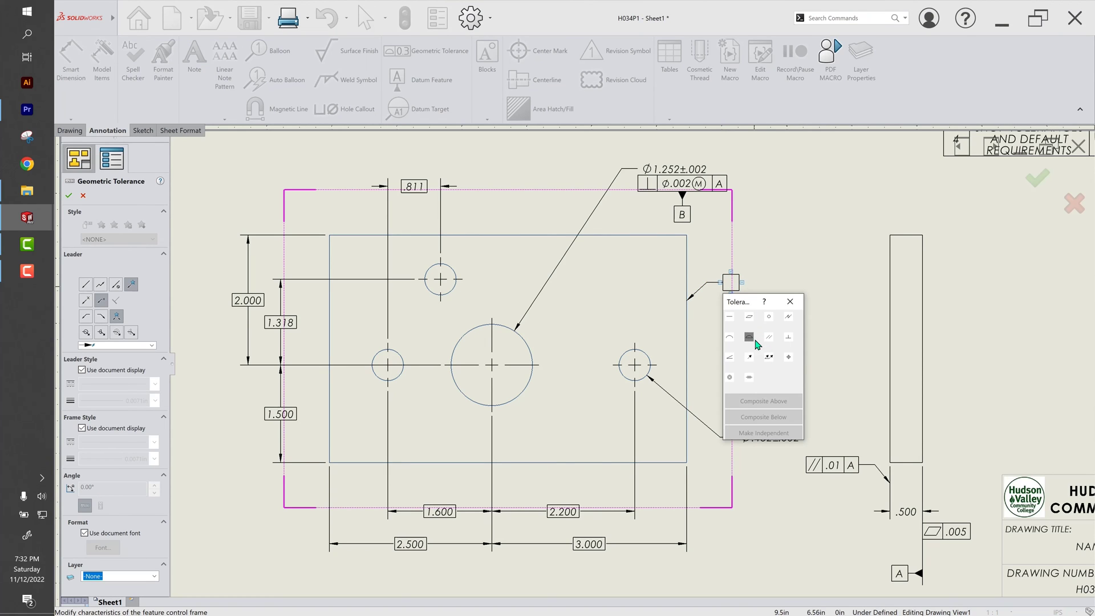
{"action": "left_click", "coordinate": [749, 337]}
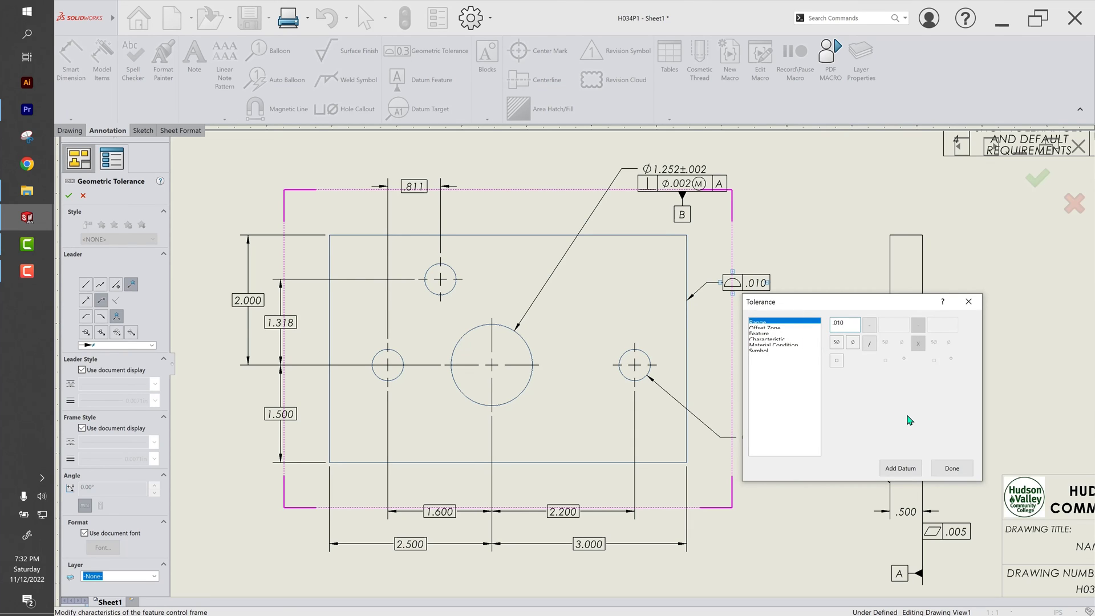
{"action": "left_click", "coordinate": [900, 468]}
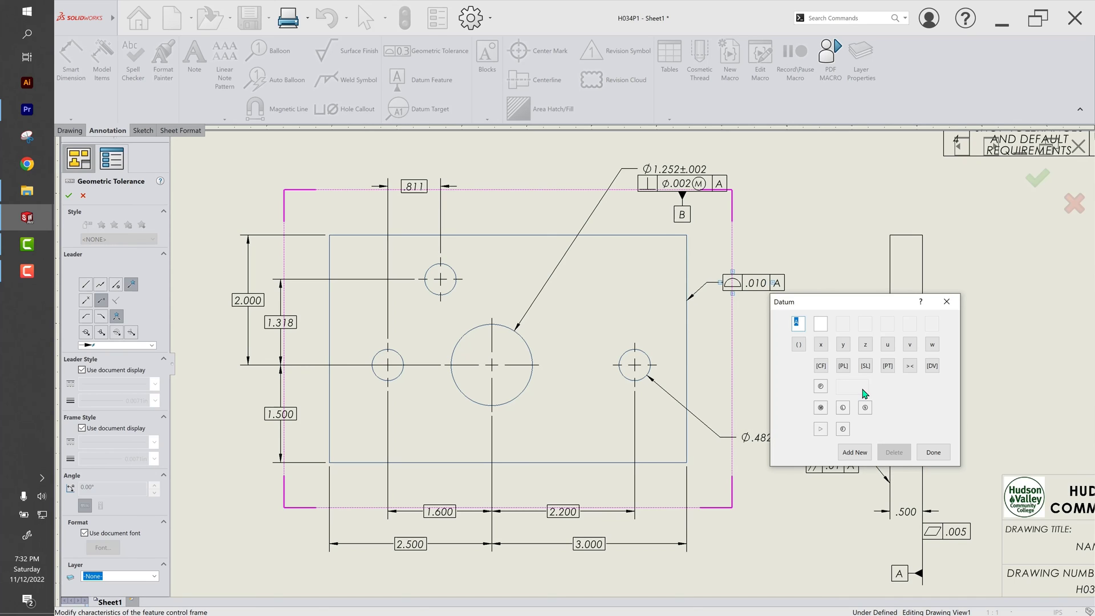
{"action": "left_click", "coordinate": [854, 453]}
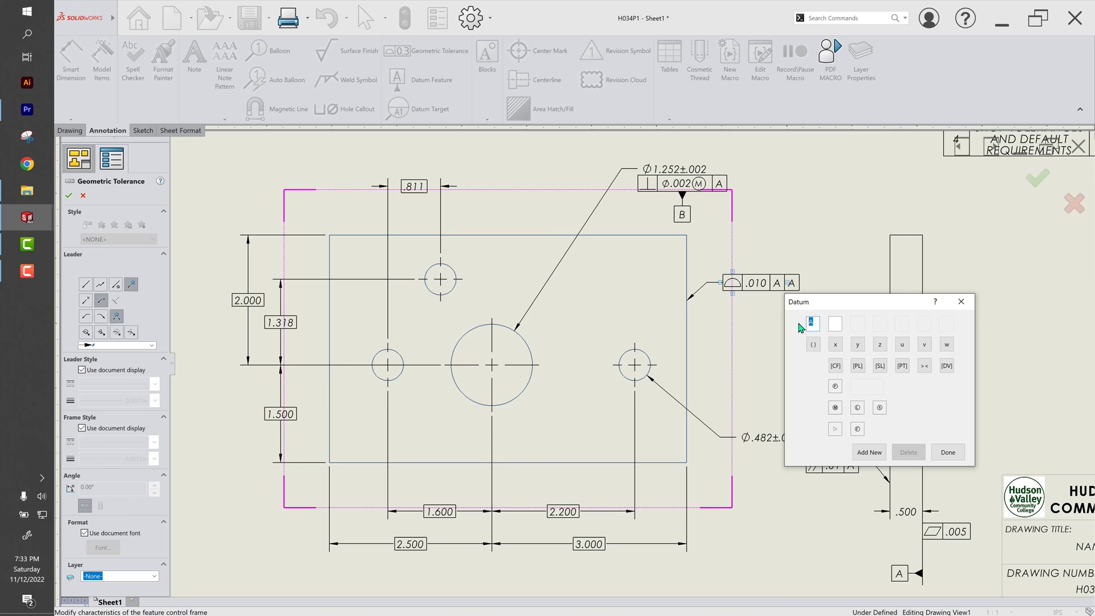
{"action": "type", "text": "B"}
{"action": "left_click", "coordinate": [836, 408]}
{"action": "left_click", "coordinate": [947, 452]}
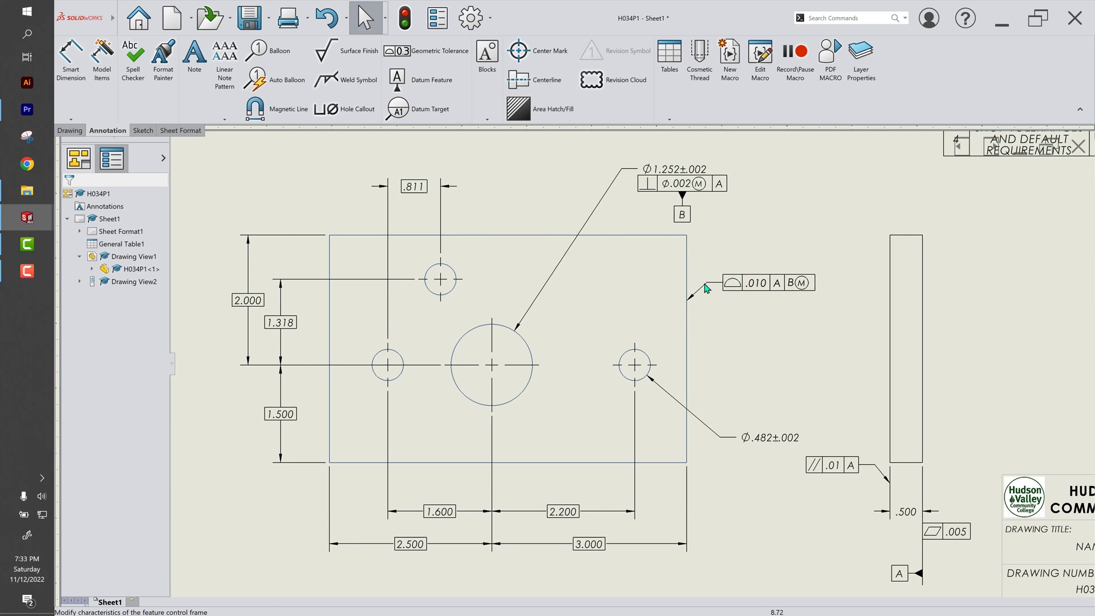
Set the .010 profile frame's leader to All Around and confirm.
{"action": "left_click", "coordinate": [732, 286]}
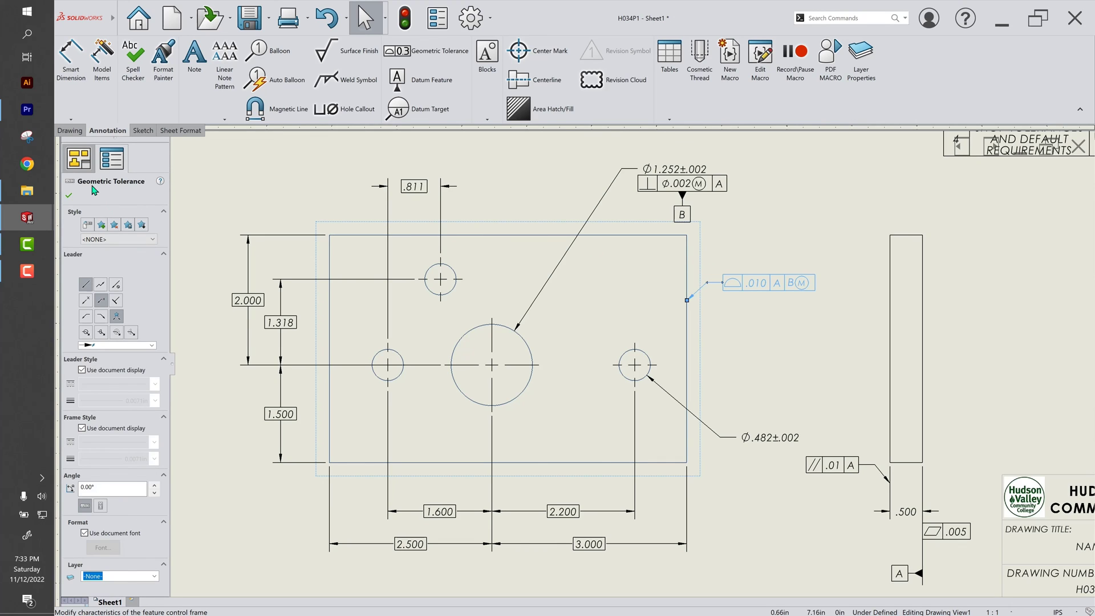
{"action": "left_click", "coordinate": [86, 333]}
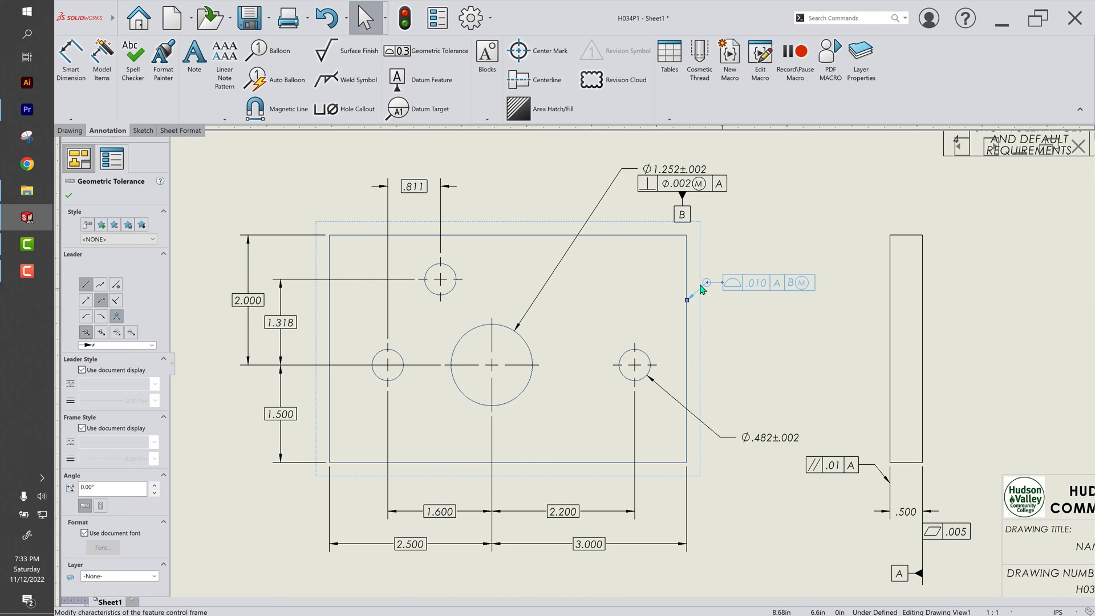
{"action": "left_click", "coordinate": [69, 197]}
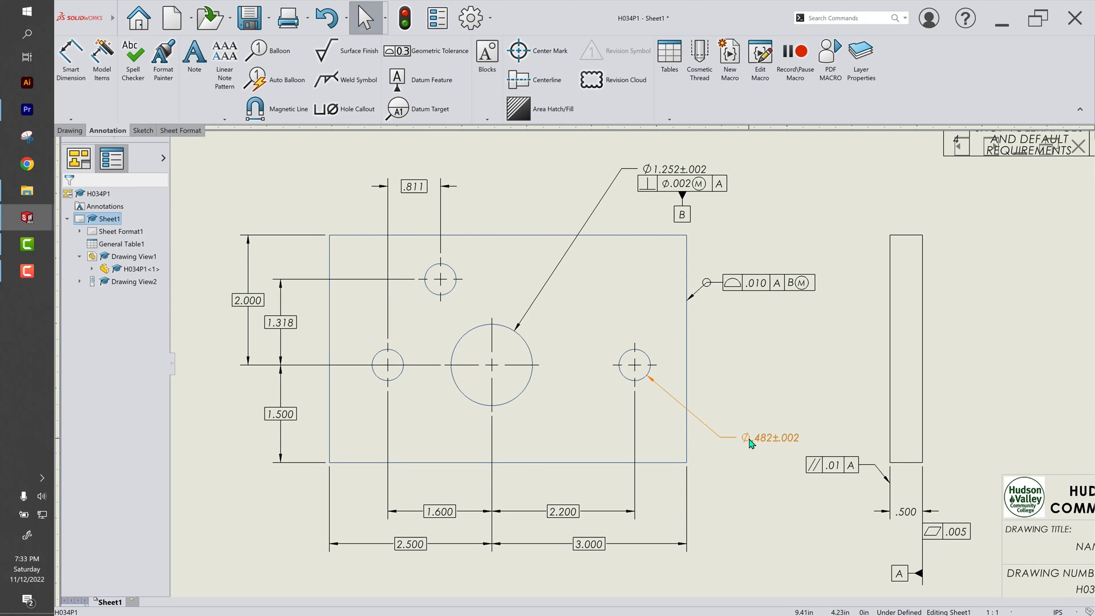
Move the Ø.482±.002 callout and attach a Ø.007 MMC position frame beneath it.
{"action": "left_click_drag", "start_coordinate": [750, 443], "coordinate": [737, 426]}
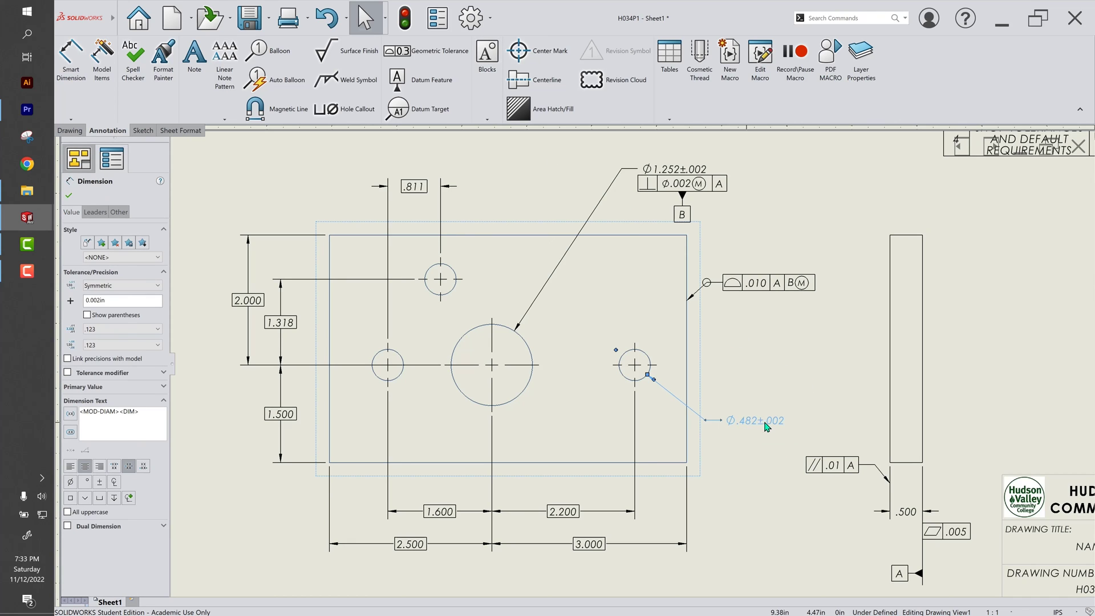
{"action": "left_click", "coordinate": [404, 61]}
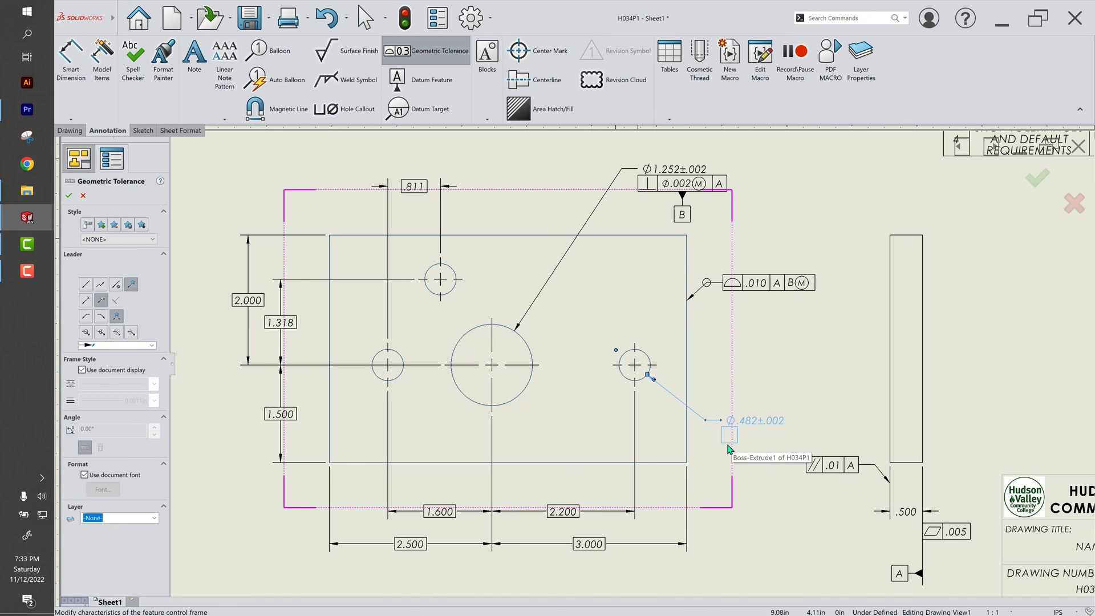
{"action": "left_click", "coordinate": [730, 438]}
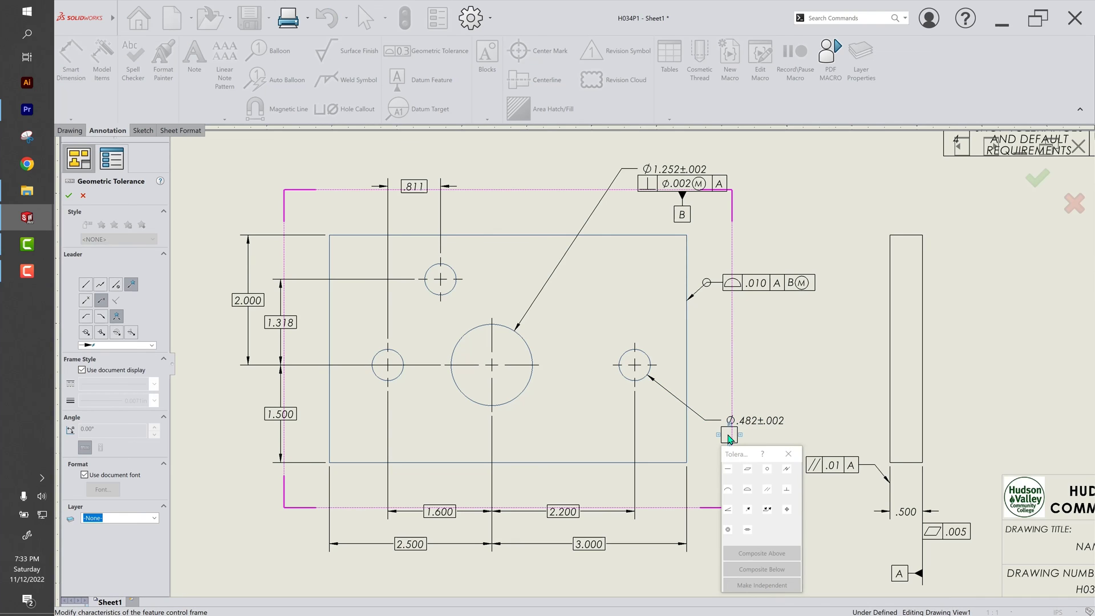
{"action": "left_click", "coordinate": [787, 509]}
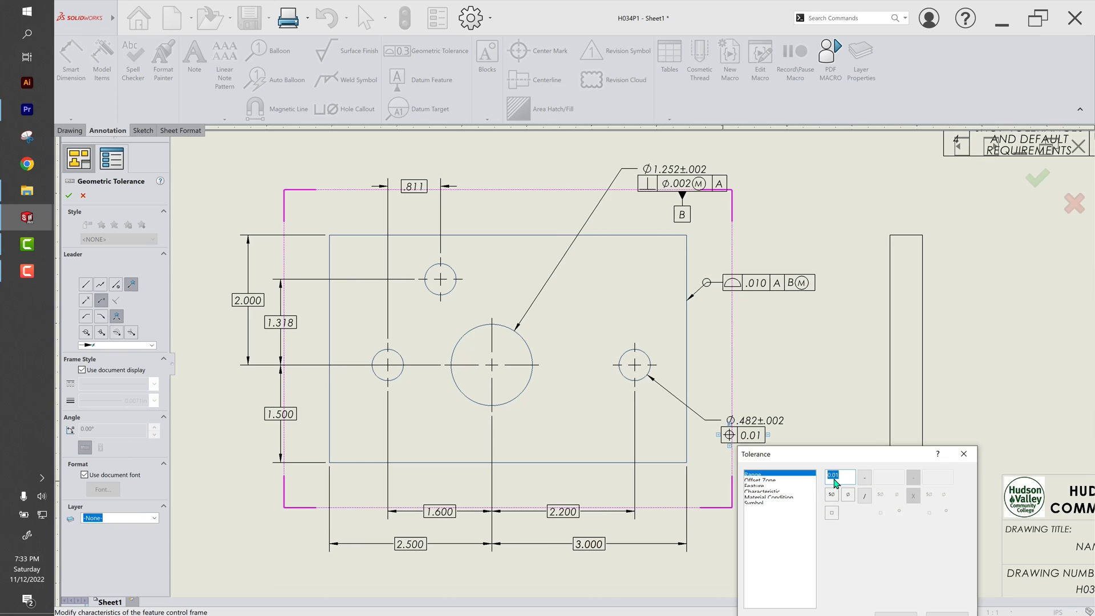
{"action": "key", "text": "BackSpace"}
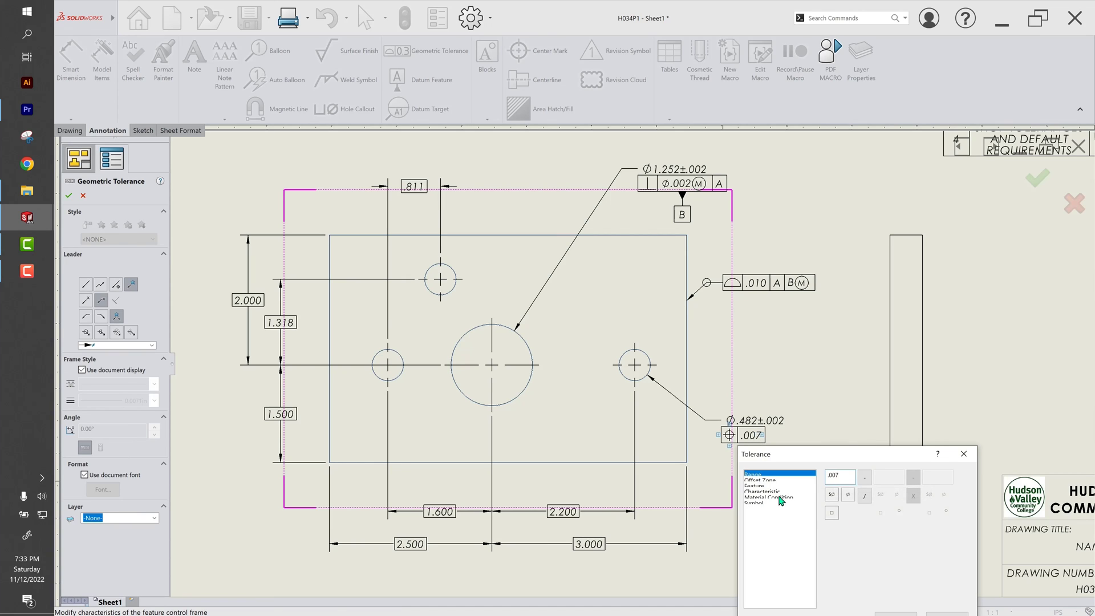
{"action": "left_click", "coordinate": [770, 497]}
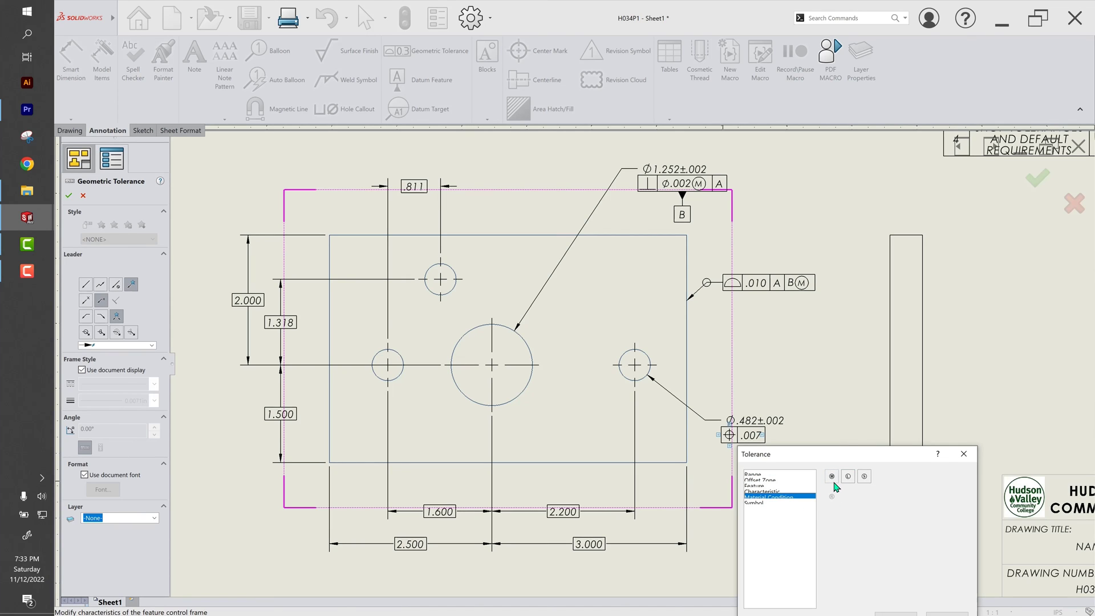
{"action": "left_click", "coordinate": [832, 477]}
{"action": "mouse_move", "coordinate": [843, 462]}
{"action": "left_mouse_down"}
{"action": "mouse_move", "coordinate": [724, 375]}
{"action": "mouse_move", "coordinate": [557, 331]}
{"action": "mouse_move", "coordinate": [500, 362]}
{"action": "left_mouse_up"}
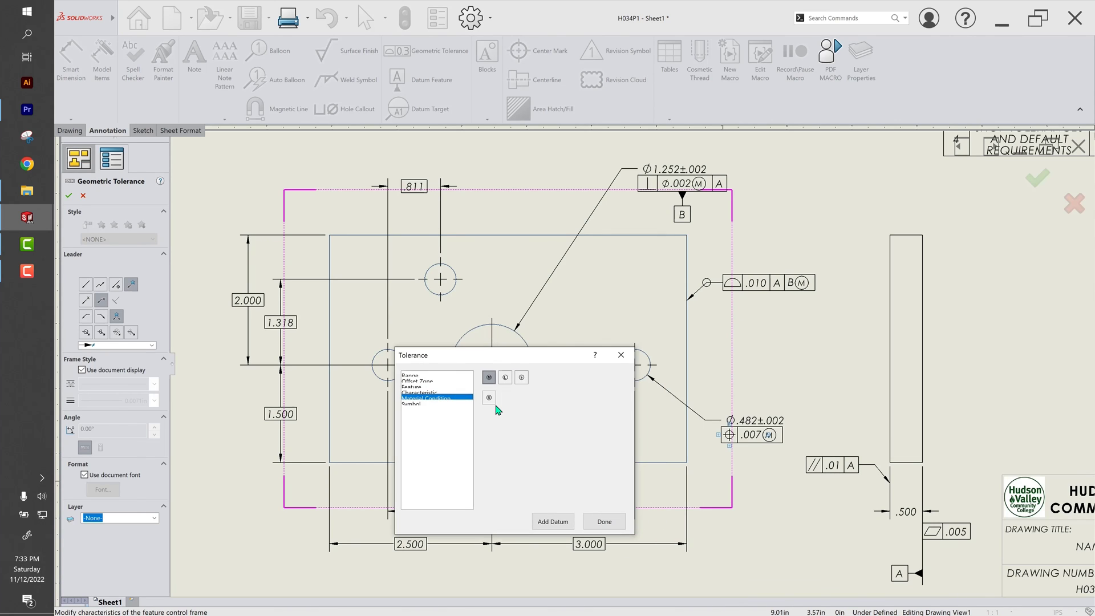
{"action": "left_click", "coordinate": [414, 376]}
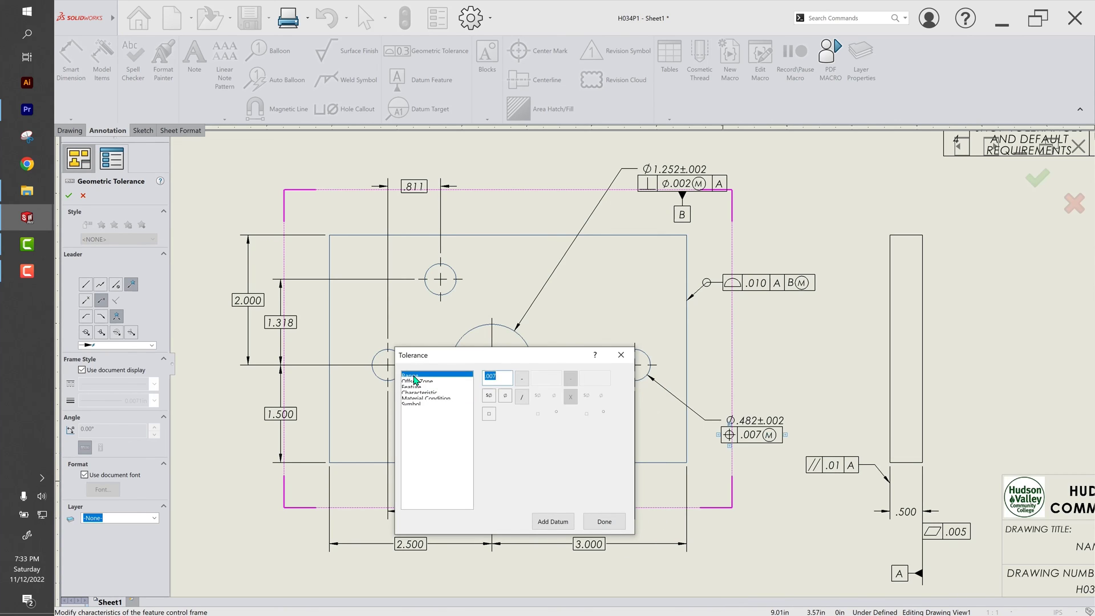
{"action": "left_click", "coordinate": [505, 396]}
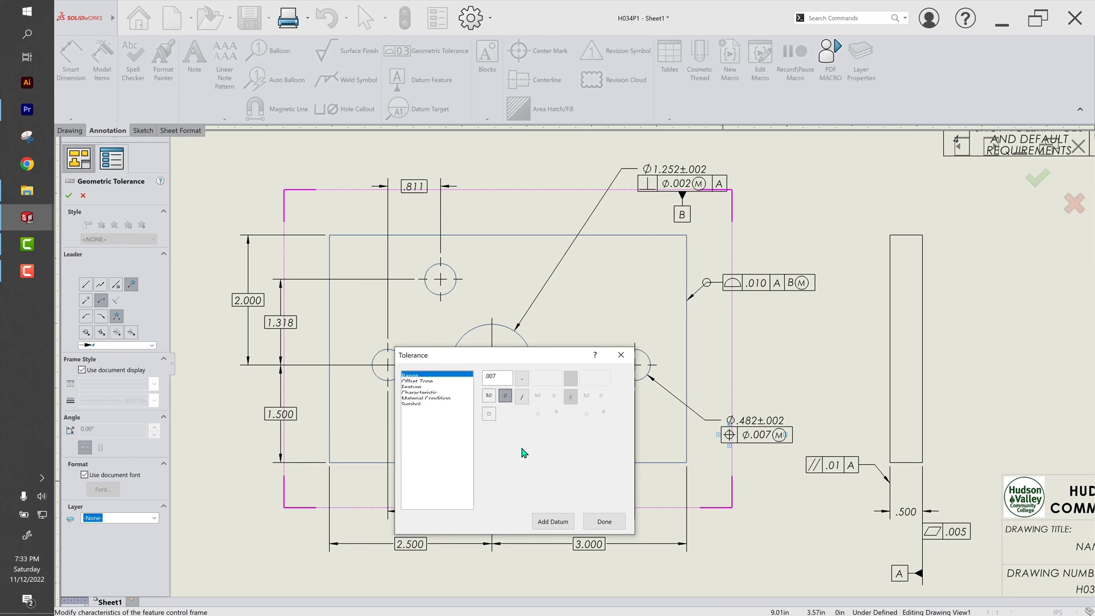
Reference datums A and B in the position frame and finish it.
{"action": "left_click", "coordinate": [552, 520]}
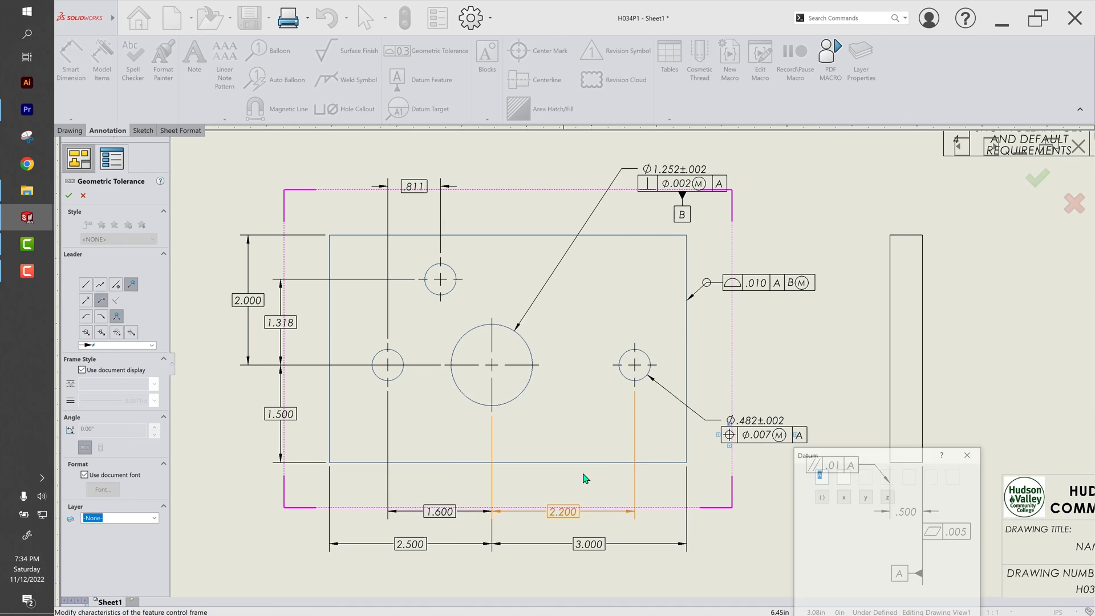
{"action": "left_click_drag", "start_coordinate": [835, 454], "coordinate": [566, 318]}
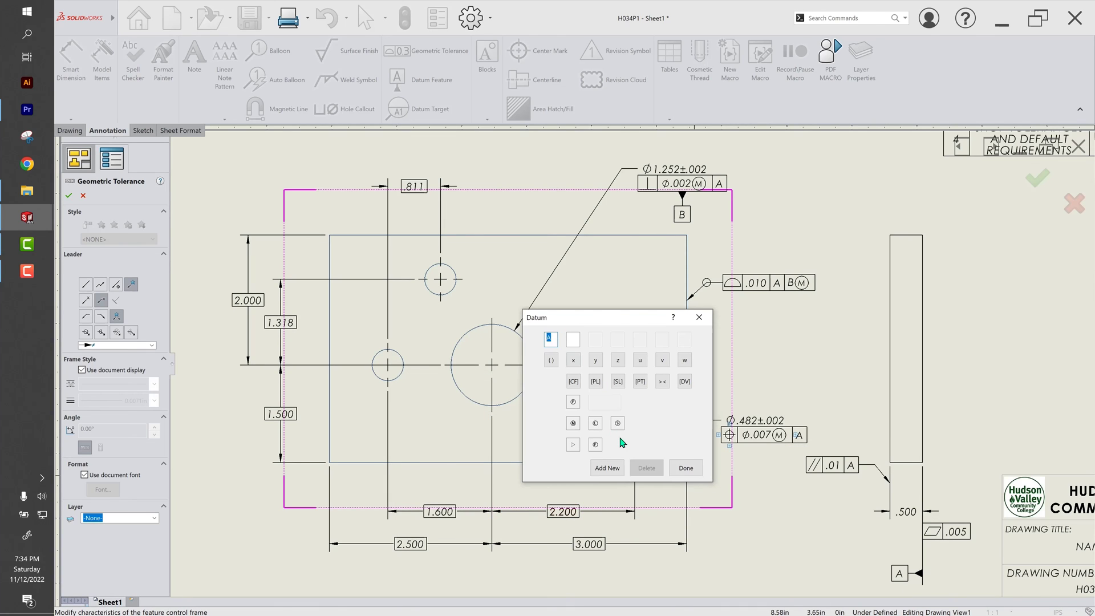
{"action": "left_click", "coordinate": [614, 467]}
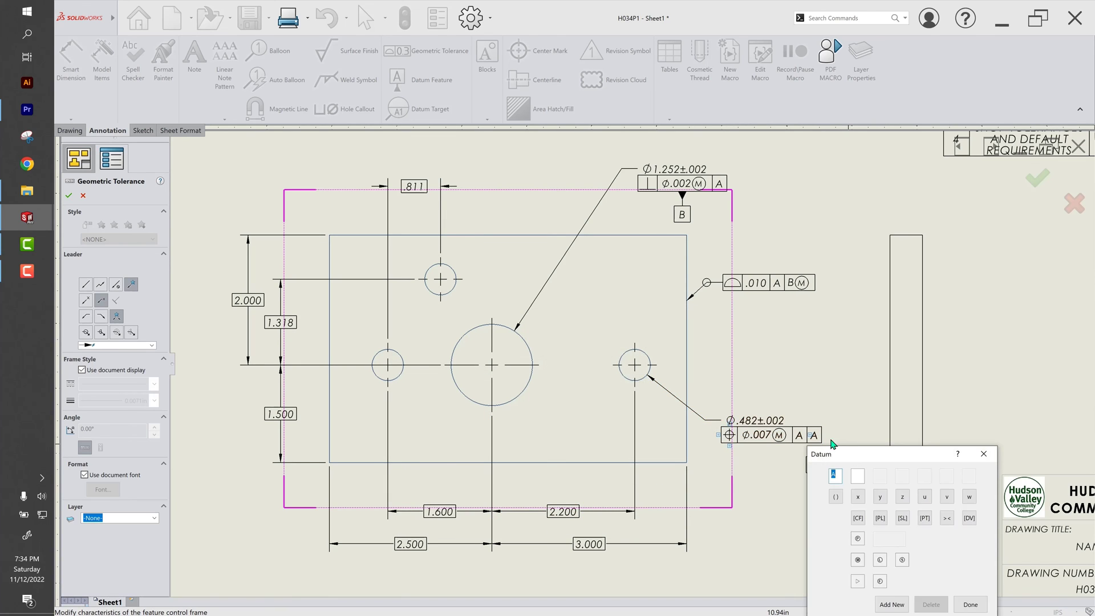
{"action": "left_click_drag", "start_coordinate": [831, 449], "coordinate": [436, 270]}
{"action": "type", "text": "B"}
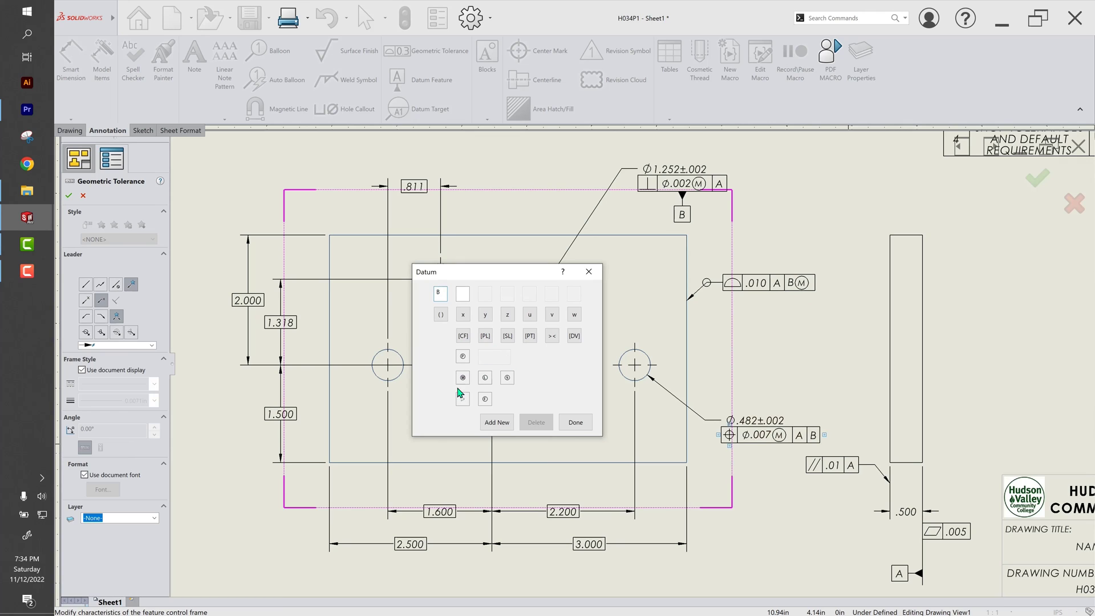
{"action": "left_click", "coordinate": [575, 422]}
{"action": "key", "text": "Escape"}
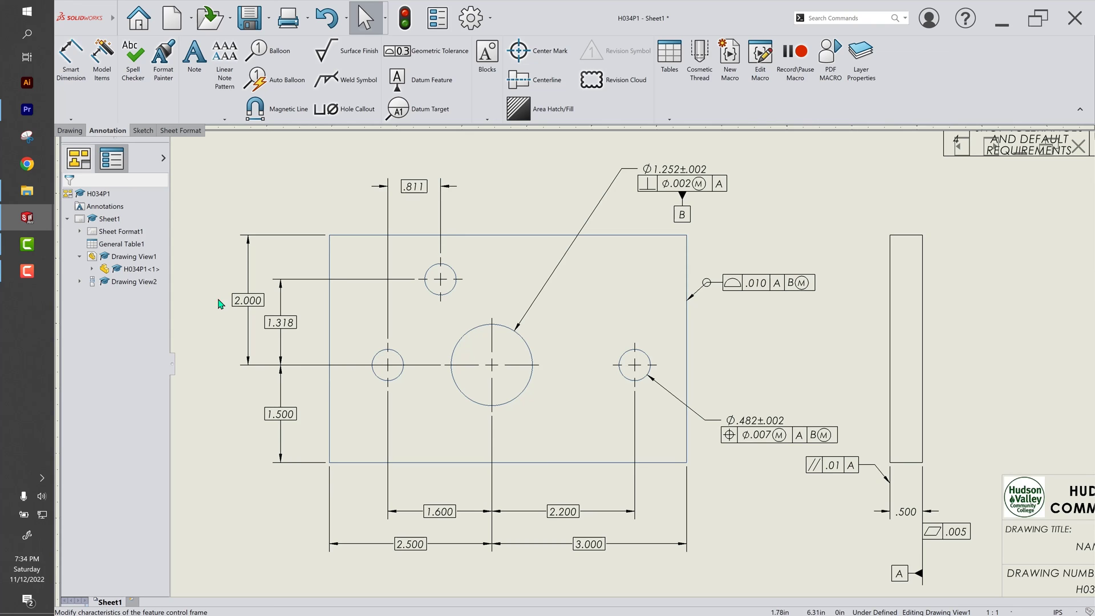
Expand H034P1<1> under Drawing View1 in the FeatureManager tree.
{"action": "left_click", "coordinate": [121, 273]}
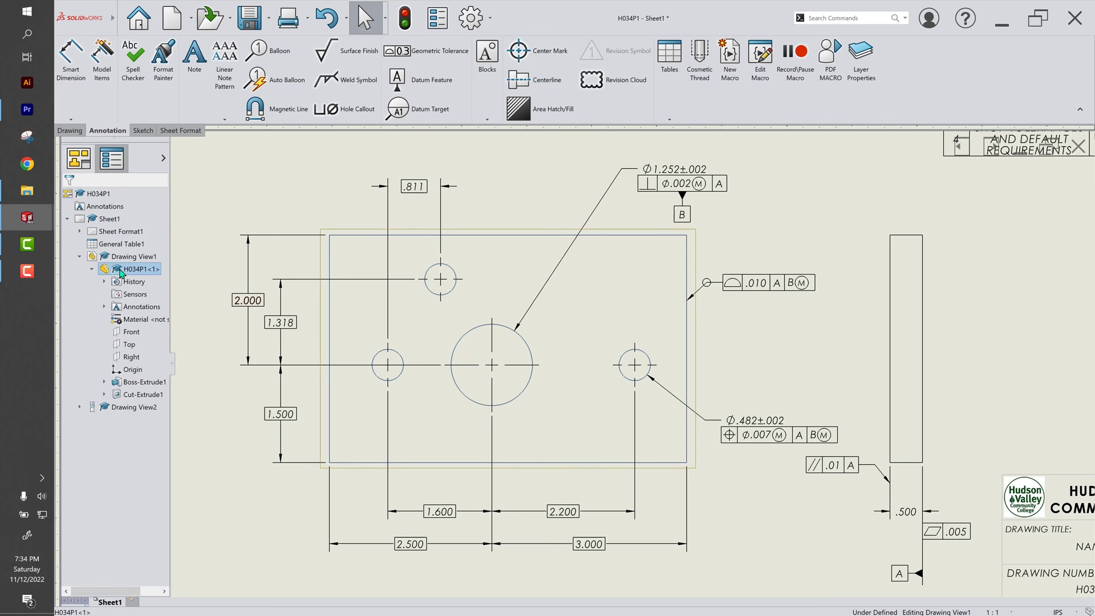
Open H034P1<1> as a part in its own window and select its Top plane.
{"action": "right_click", "coordinate": [146, 340]}
{"action": "left_click", "coordinate": [203, 381]}
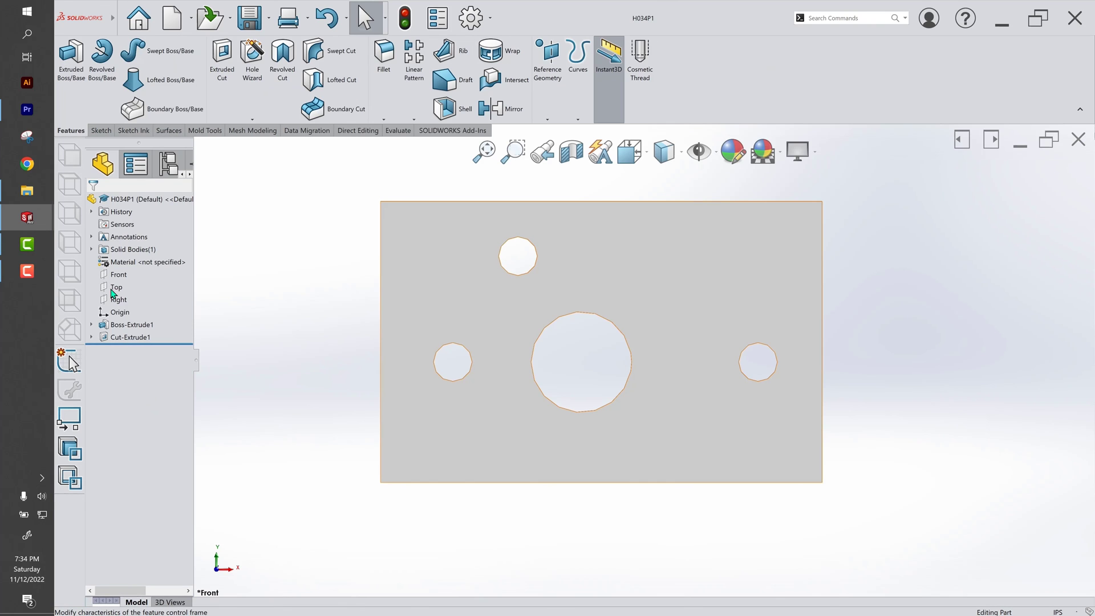
{"action": "left_click", "coordinate": [117, 286]}
{"action": "left_click", "coordinate": [114, 282]}
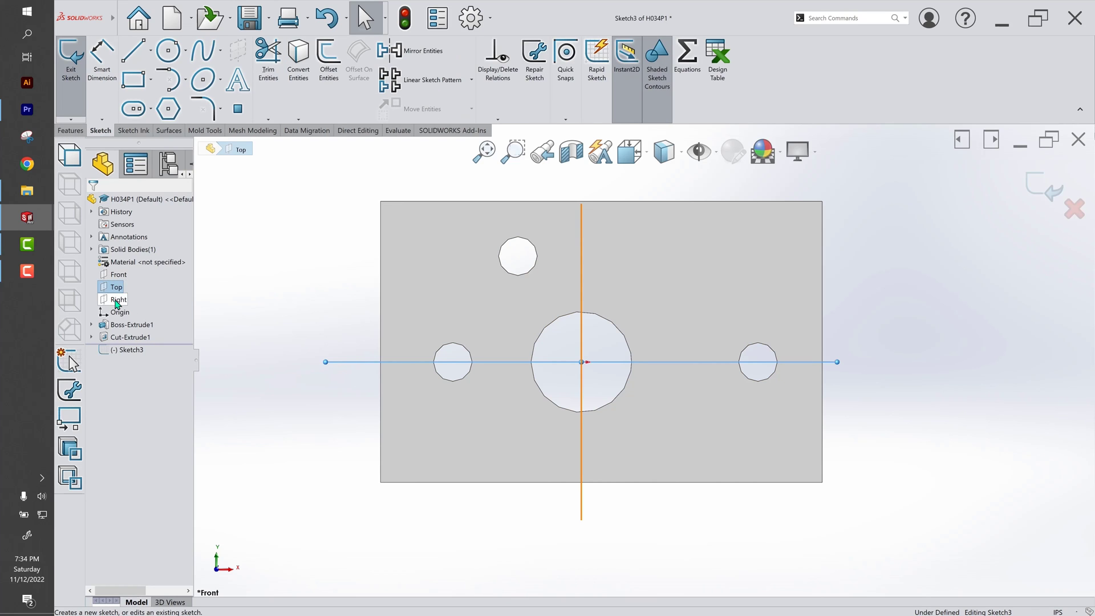
{"action": "left_click", "coordinate": [114, 289]}
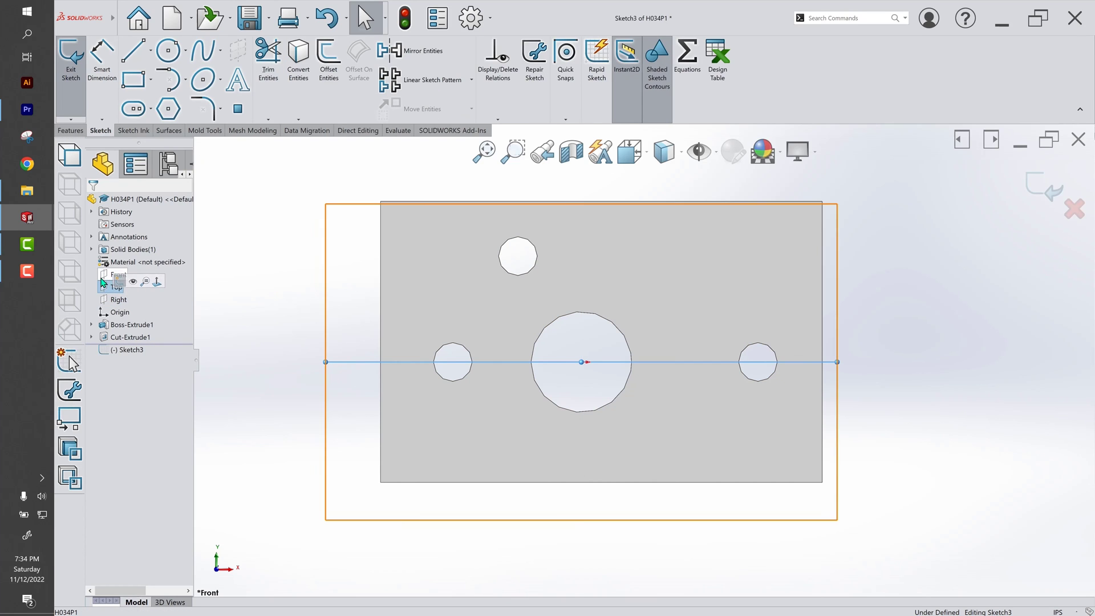
Highlight the Front, Right and Top planes, then orbit the plate to see its thickness.
{"action": "left_click", "coordinate": [117, 274]}
{"action": "left_click", "coordinate": [114, 301]}
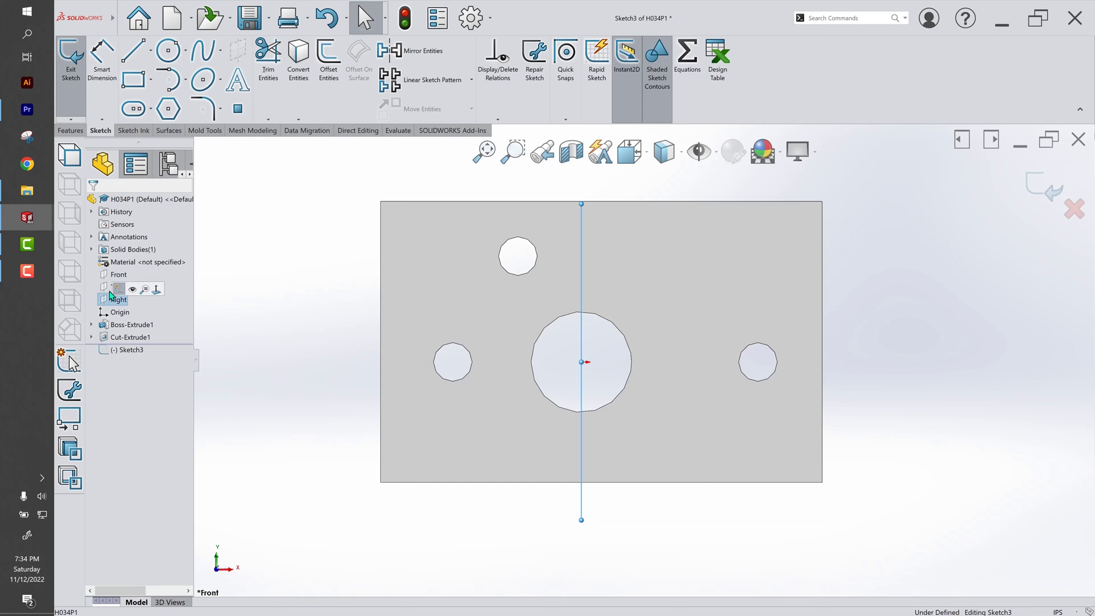
{"action": "left_click", "coordinate": [116, 286]}
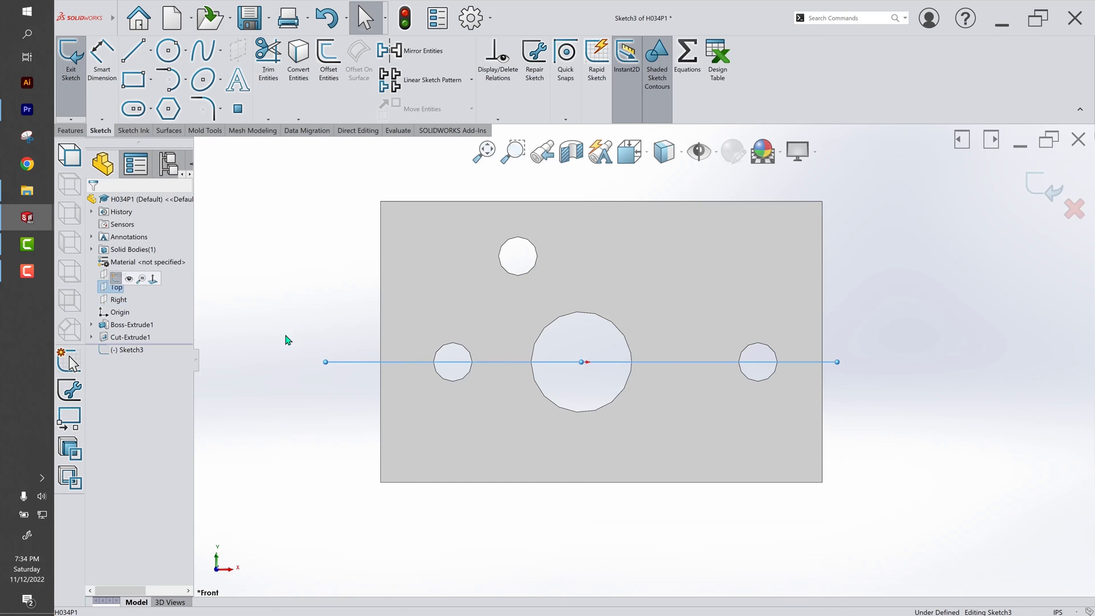
{"action": "left_click", "coordinate": [530, 571]}
{"action": "scroll", "coordinate": [569, 526], "scroll_direction": "down", "scroll_amount": 2}
{"action": "scroll", "coordinate": [647, 320], "scroll_direction": "up", "scroll_amount": 2}
{"action": "middle_click_drag", "start_coordinate": [647, 320], "coordinate": [556, 439]}
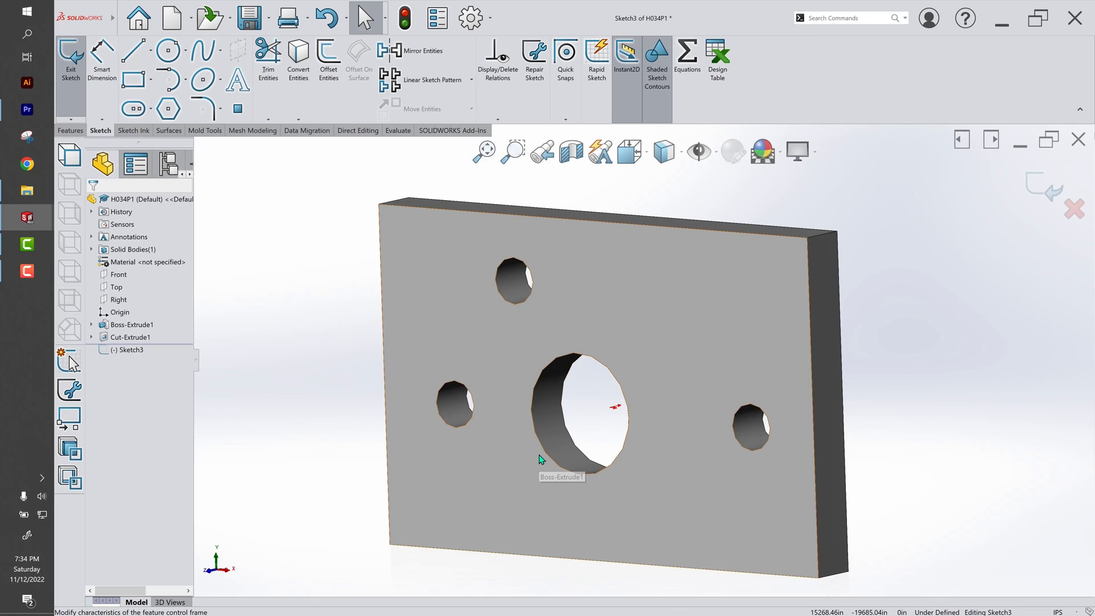